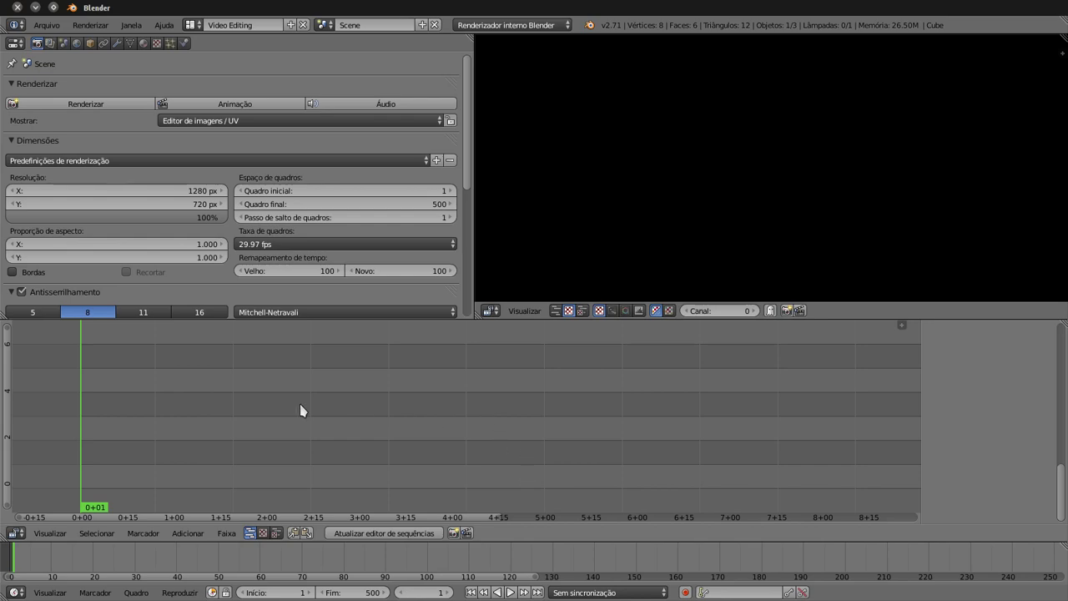
# - Switch from Blender to GIMP, which shows the 4608×3456 sunset beach photo
pyautogui.click(29, 265)
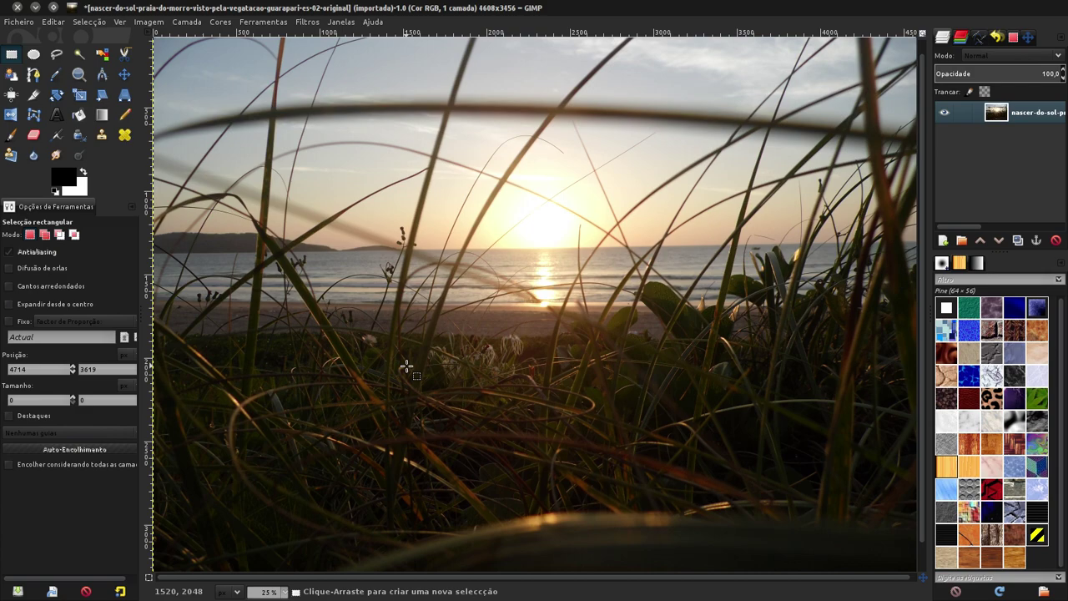
# - Open Cores > Brilho e Contraste and move its dialog off the photo
pyautogui.click(222, 22)
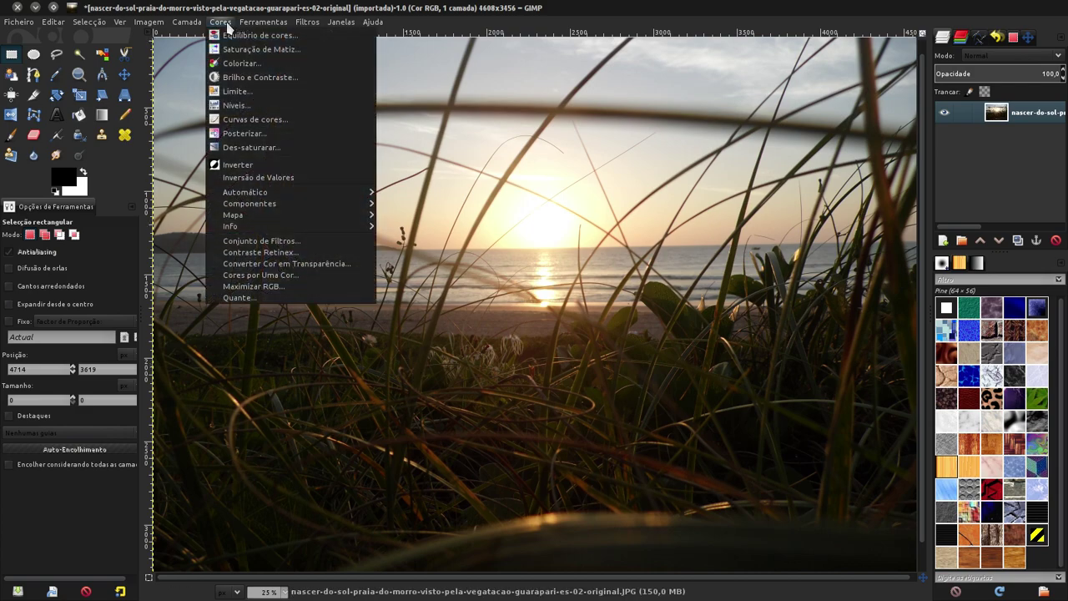
pyautogui.click(268, 76)
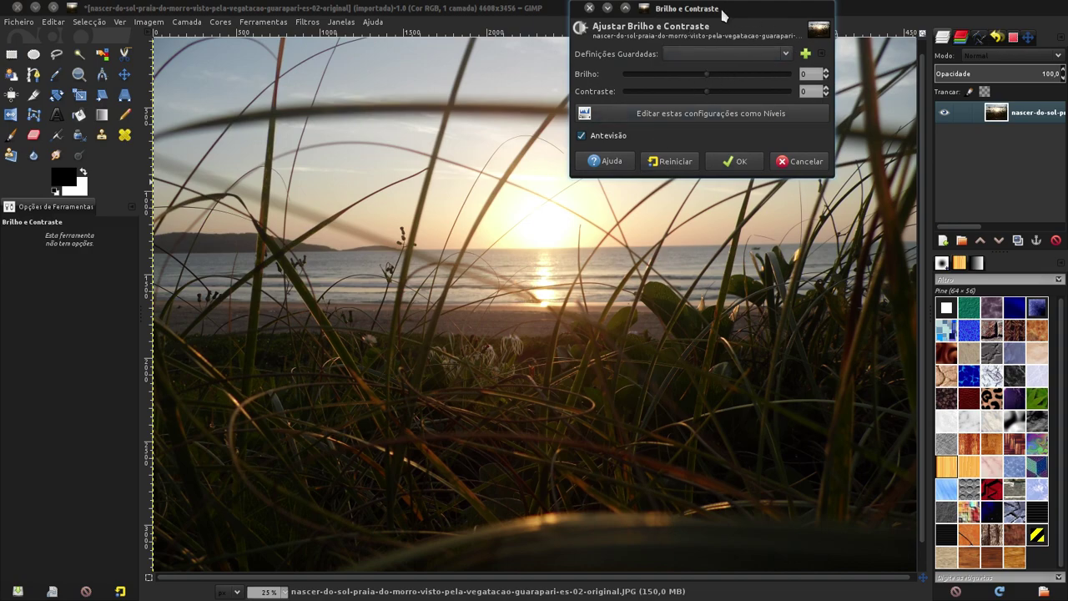
pyautogui.moveTo(725, 15)
pyautogui.mouseDown()
pyautogui.moveTo(750, 15)
pyautogui.moveTo(687, 301)
pyautogui.mouseUp()
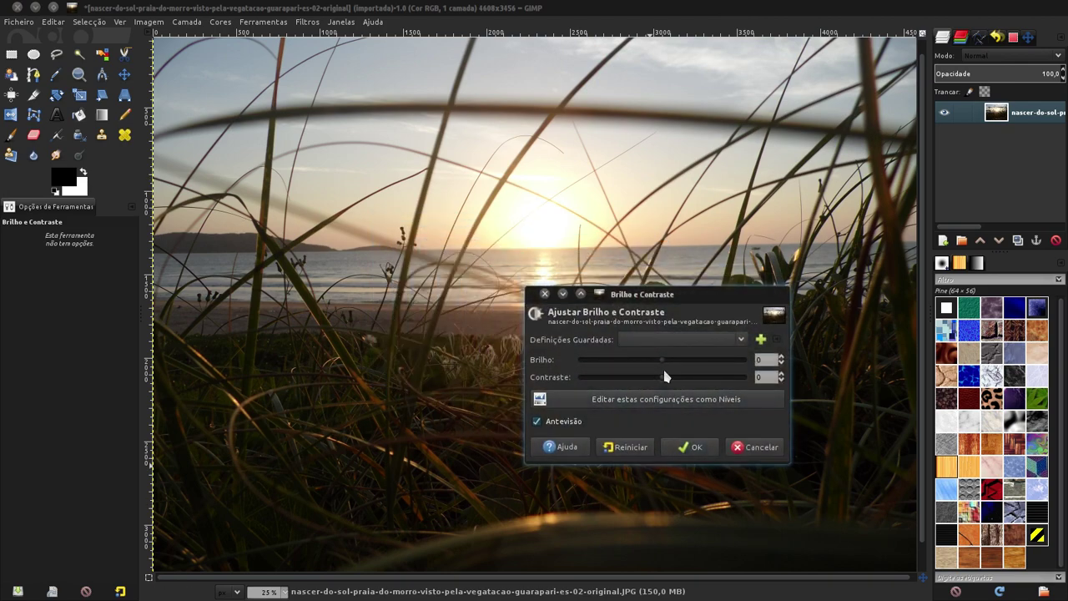
# - Preview brighter and darker brightness/contrast values, cancel them, and reopen the Cores menu
pyautogui.moveTo(662, 366); pyautogui.dragTo(686, 381)
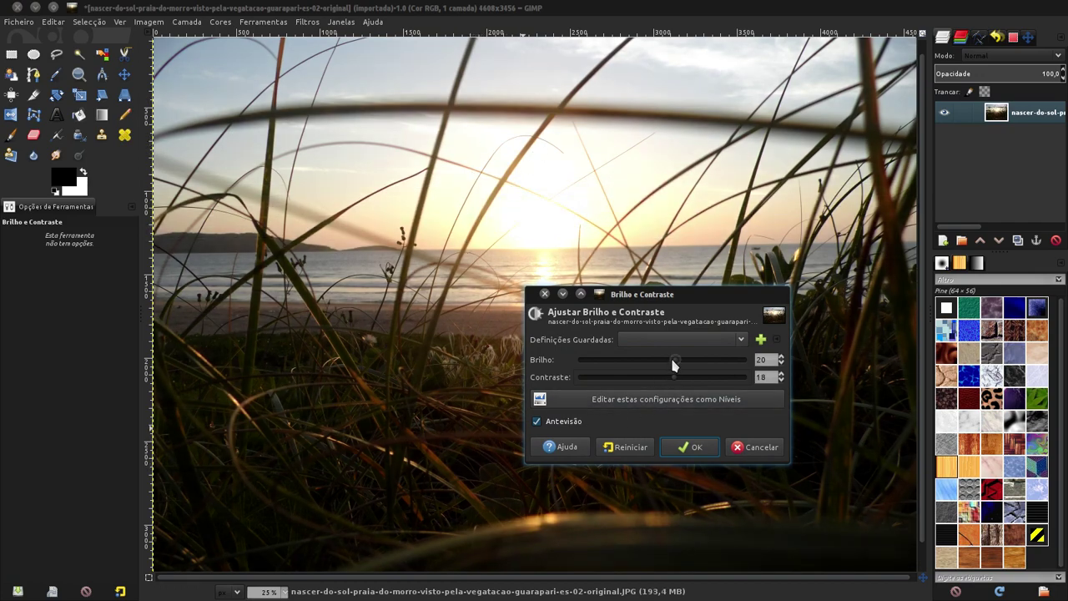
pyautogui.moveTo(670, 359); pyautogui.dragTo(658, 360)
pyautogui.click(659, 377)
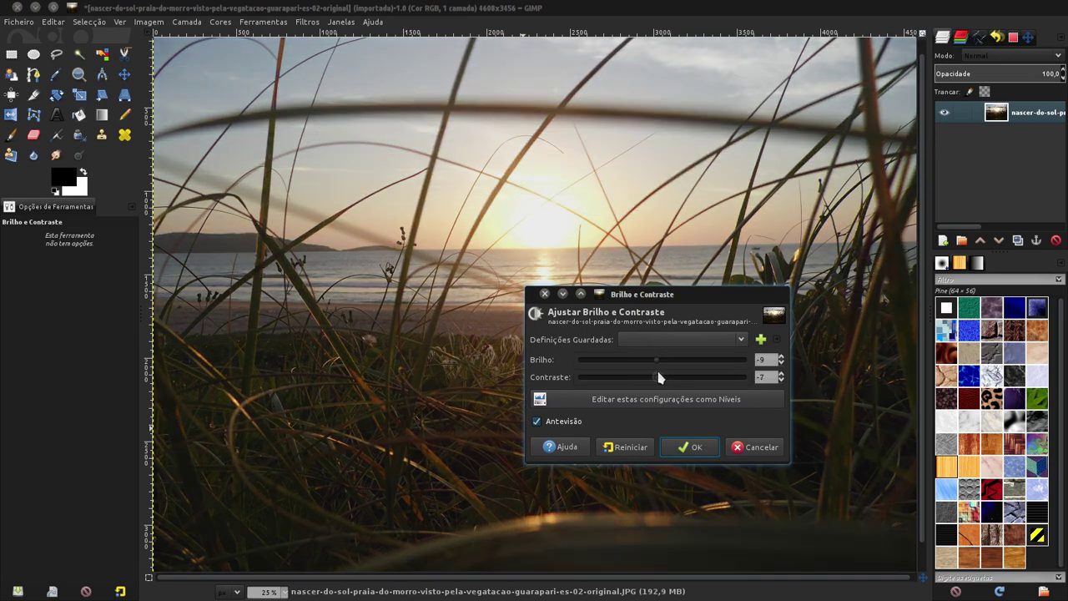
pyautogui.moveTo(660, 378)
pyautogui.mouseDown()
pyautogui.moveTo(668, 378)
pyautogui.moveTo(648, 362)
pyautogui.mouseUp()
pyautogui.moveTo(641, 296)
pyautogui.mouseDown()
pyautogui.moveTo(725, 593)
pyautogui.moveTo(736, 548)
pyautogui.moveTo(554, 365)
pyautogui.mouseUp()
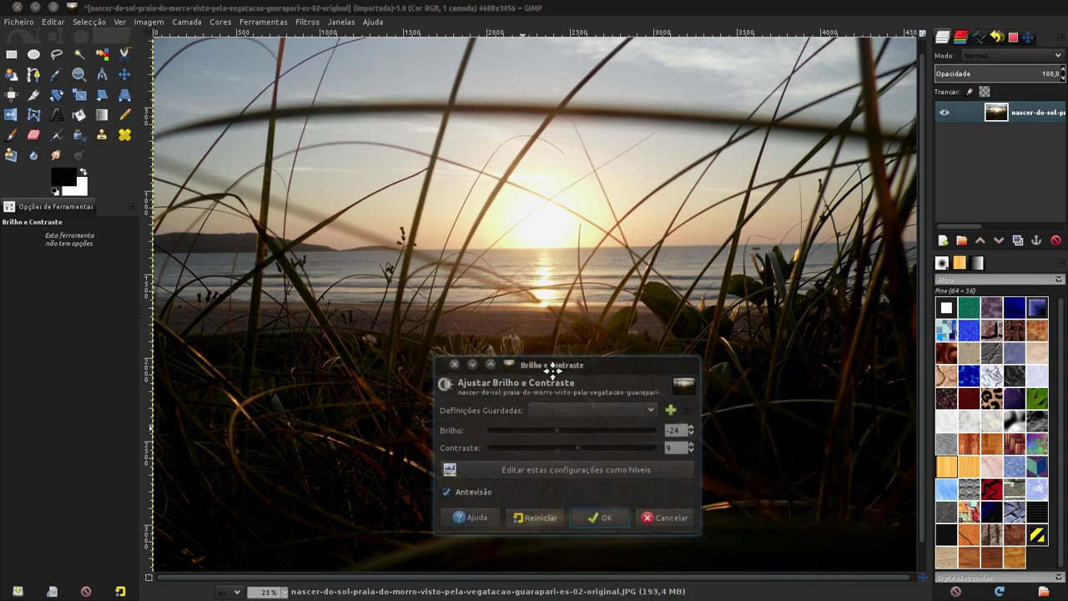
pyautogui.click(659, 518)
pyautogui.click(225, 25)
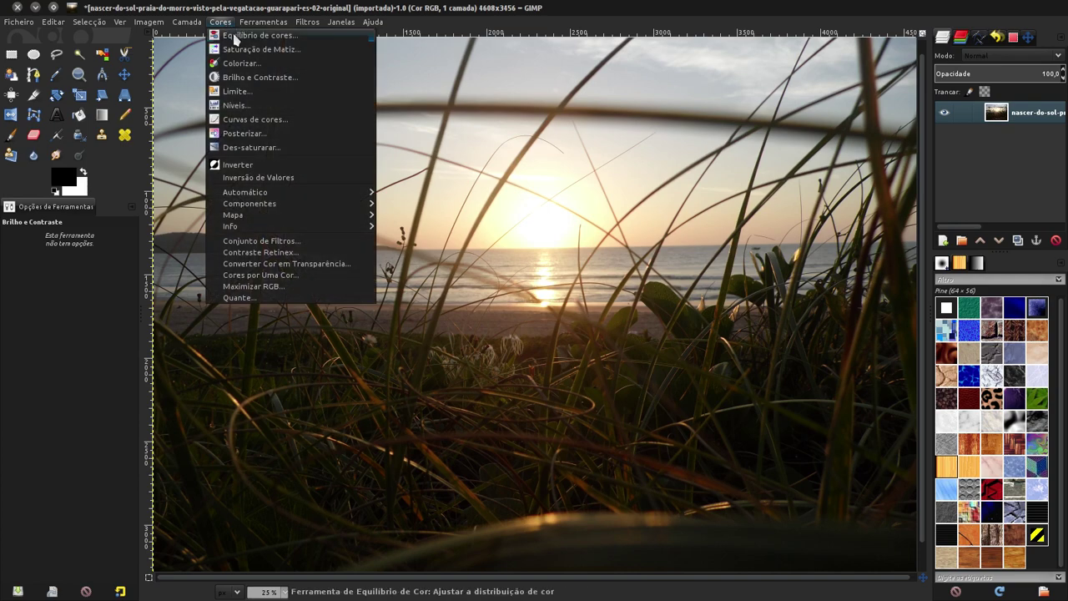
# - Preview green and yellow-green Colorizar tints on the photo, then cancel
pyautogui.click(260, 65)
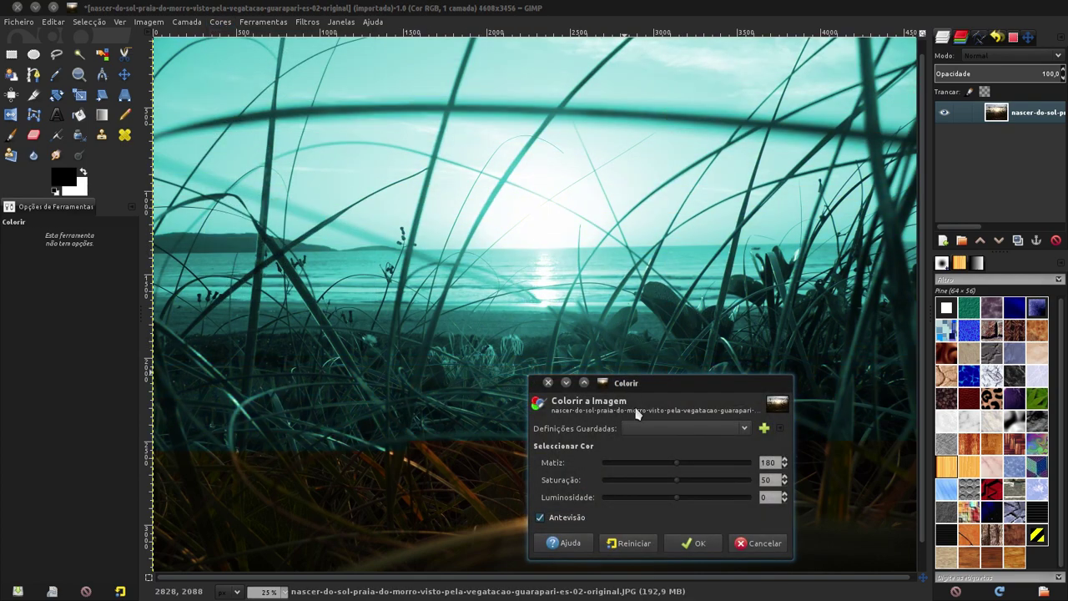
pyautogui.moveTo(677, 464); pyautogui.dragTo(652, 464)
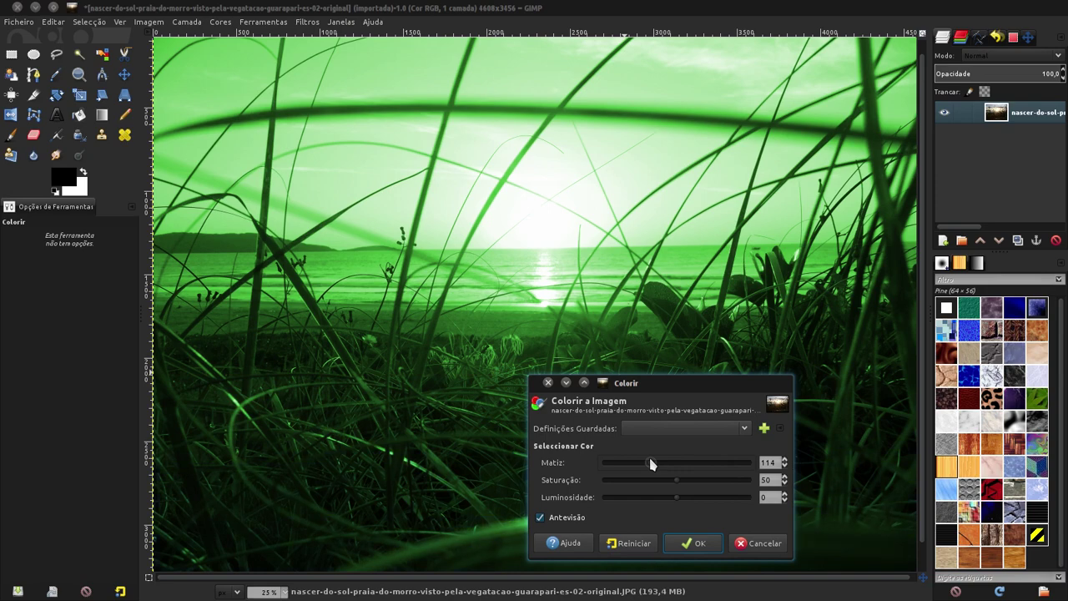
pyautogui.moveTo(652, 464); pyautogui.dragTo(633, 463)
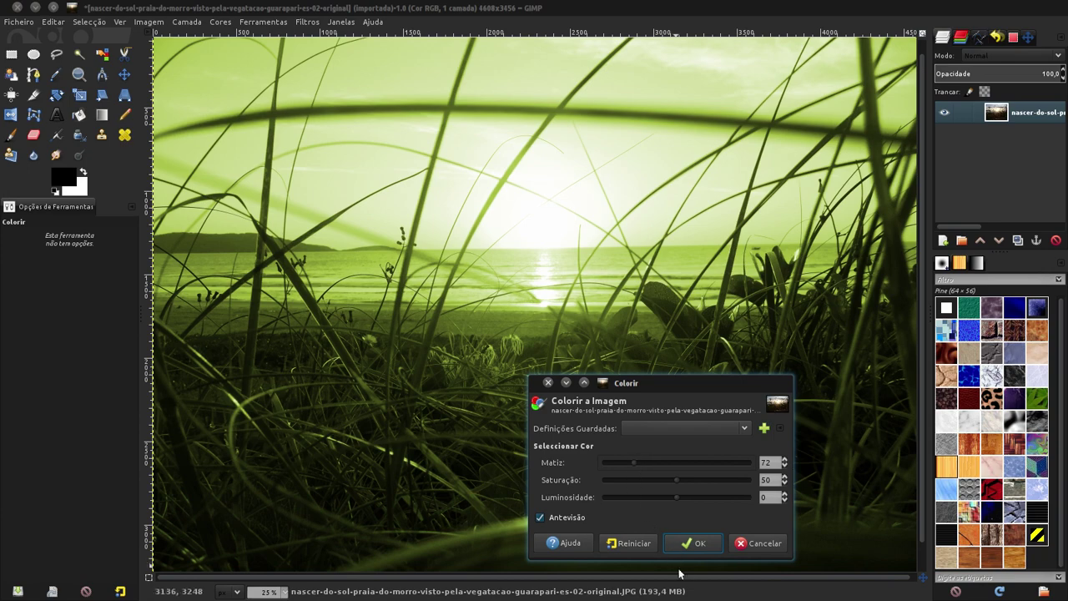
pyautogui.click(750, 549)
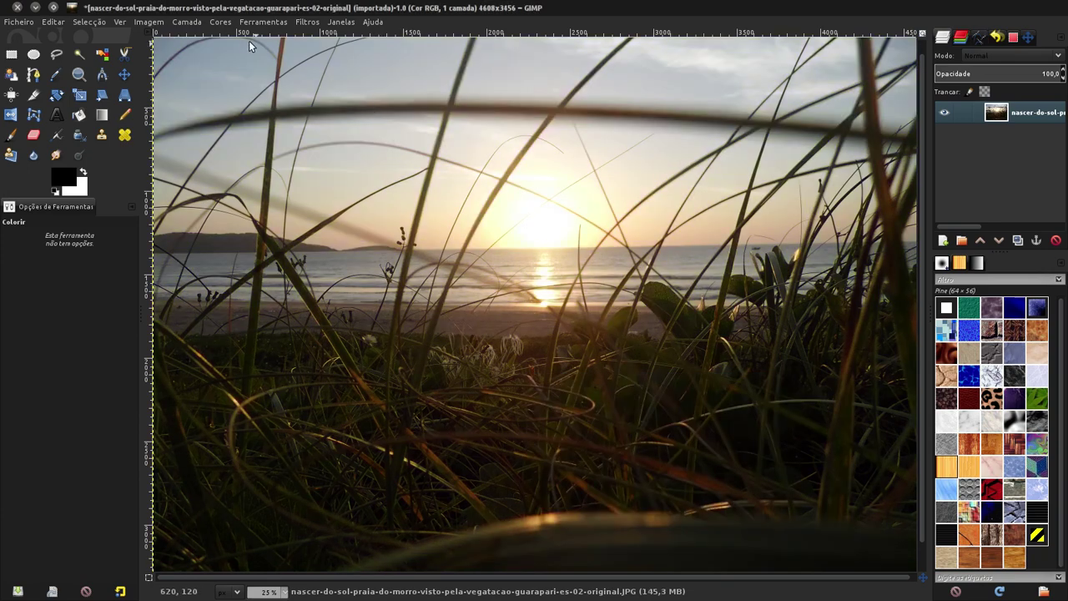
# - Dismiss the Cores menu and minimize GIMP to reveal Blender's empty sequencer
pyautogui.click(221, 22)
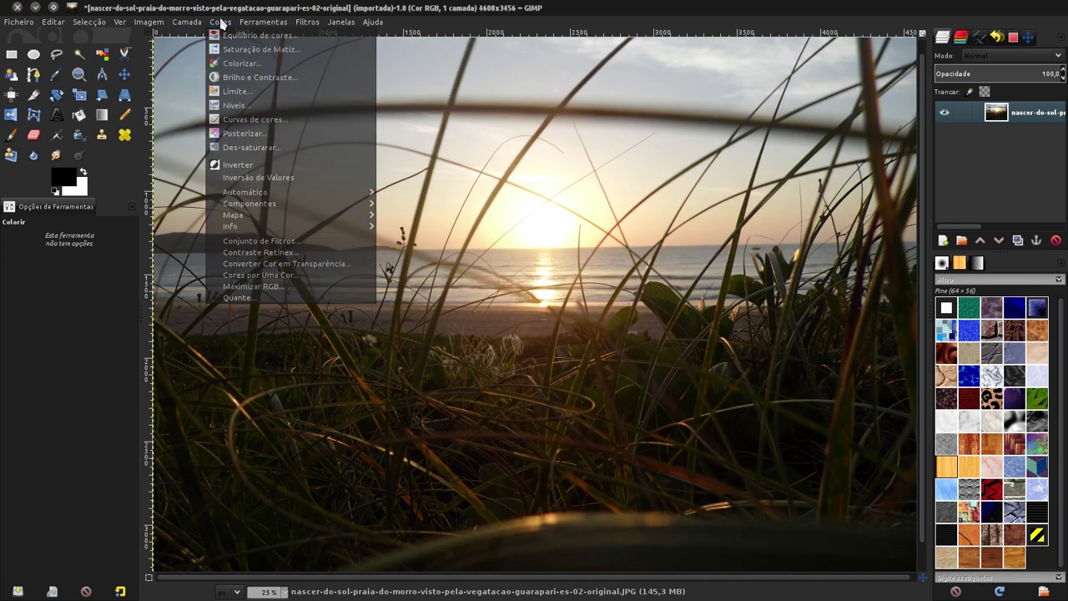
pyautogui.click(289, 268)
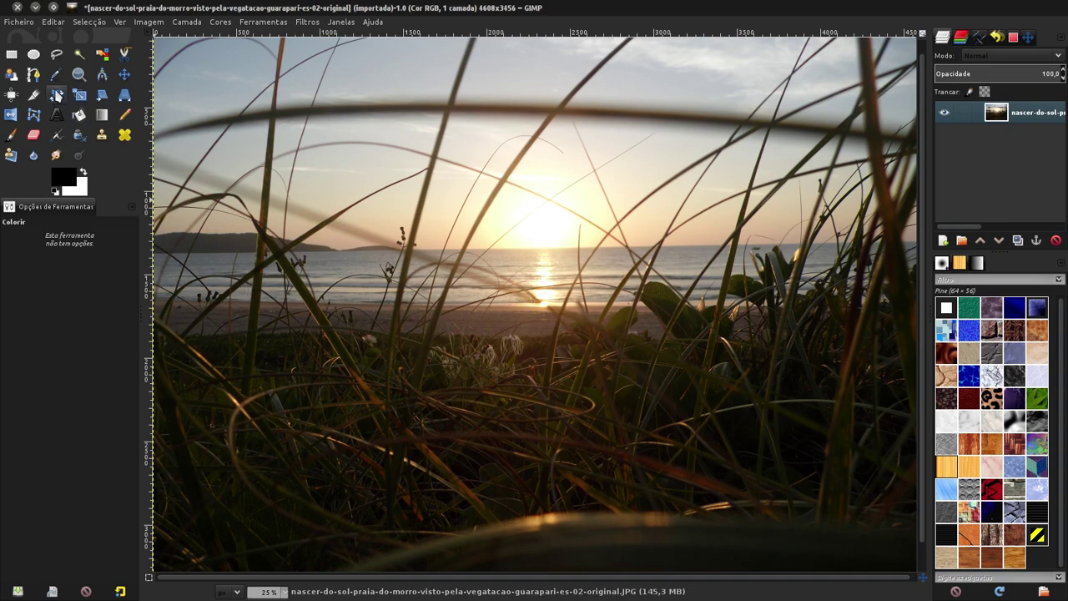
pyautogui.click(35, 15)
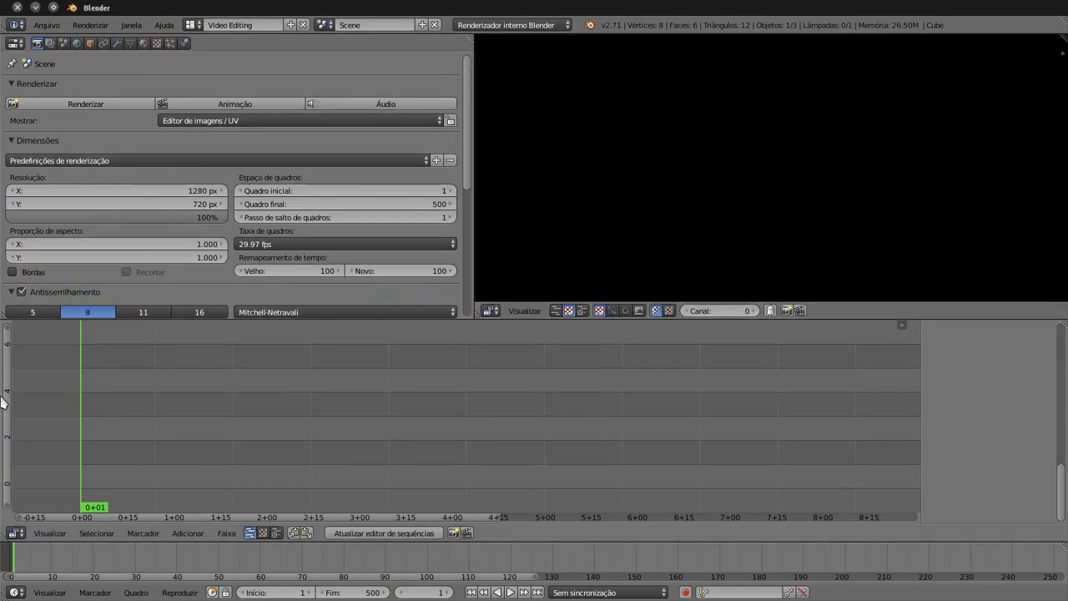
# - Drag Exemplo-de-filmagem-dia-amanhecendo.MP4 from Dolphin into the sequencer as two strips, then close Dolphin
pyautogui.moveTo(2, 400)
pyautogui.click(16, 186)
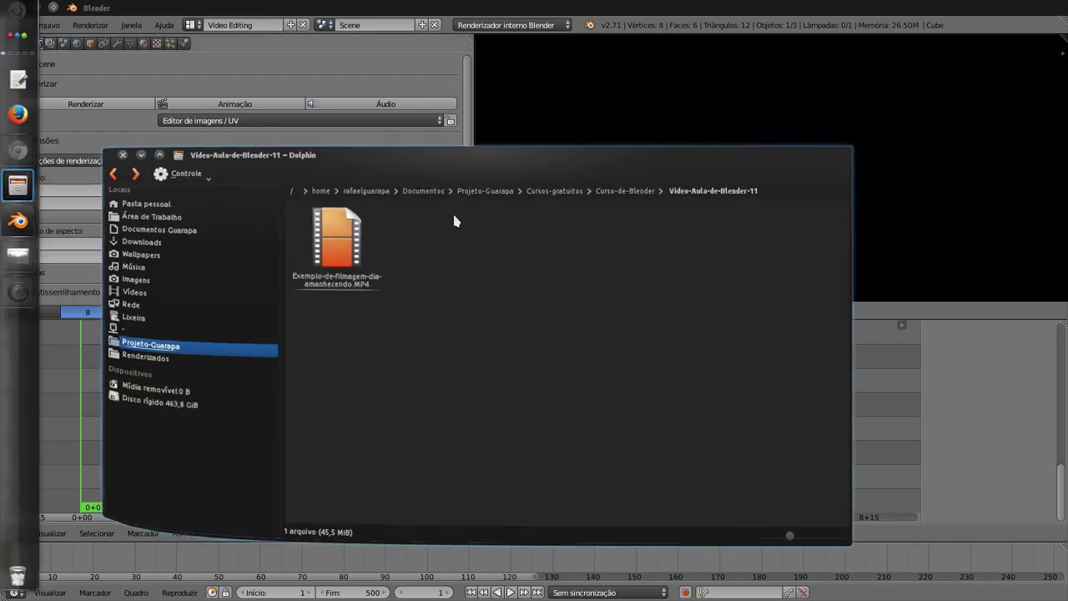
pyautogui.moveTo(418, 159)
pyautogui.mouseDown()
pyautogui.moveTo(790, 191)
pyautogui.moveTo(772, 176)
pyautogui.mouseUp()
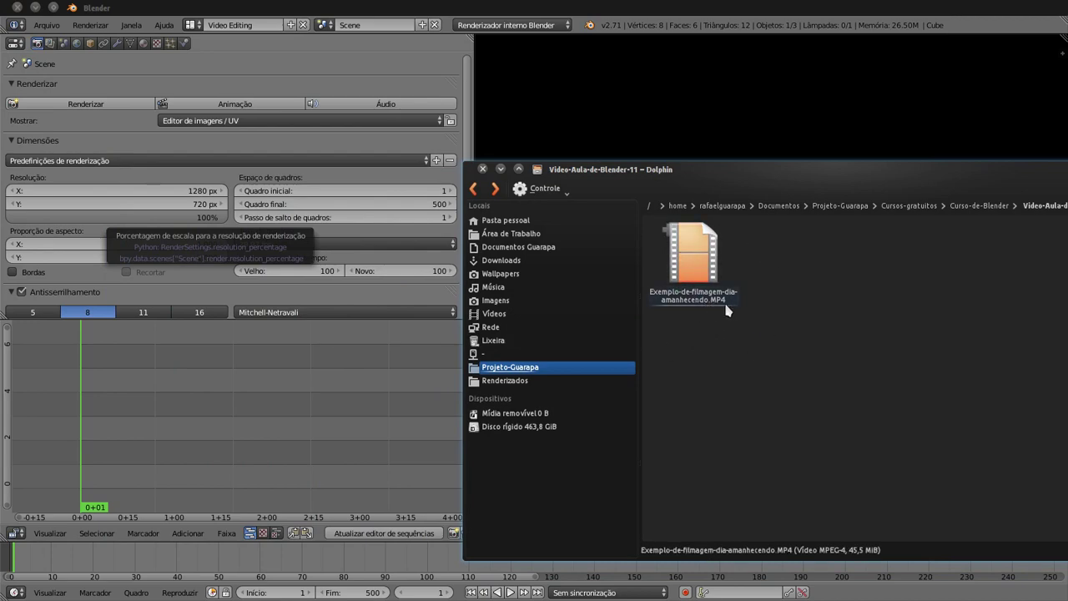
pyautogui.moveTo(690, 165); pyautogui.dragTo(712, 141)
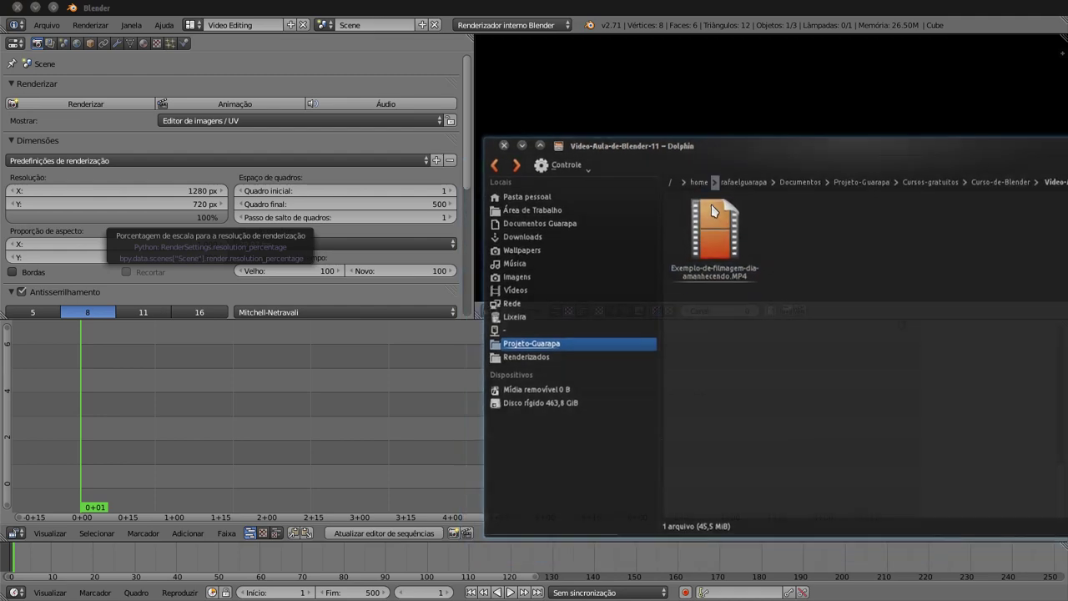
pyautogui.click(722, 241)
pyautogui.moveTo(722, 241); pyautogui.dragTo(112, 409)
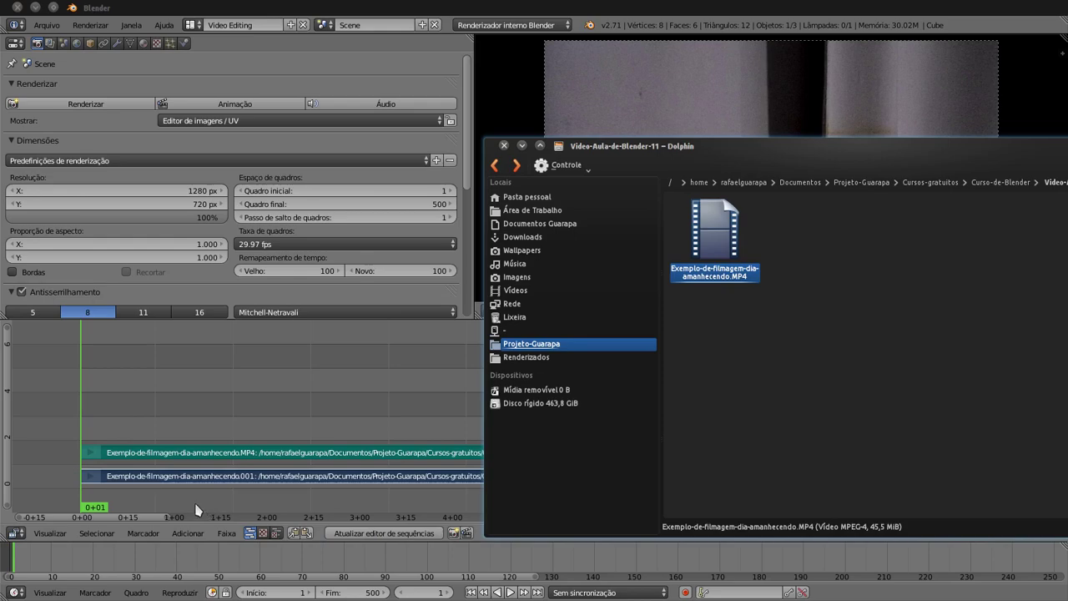
pyautogui.click(86, 420)
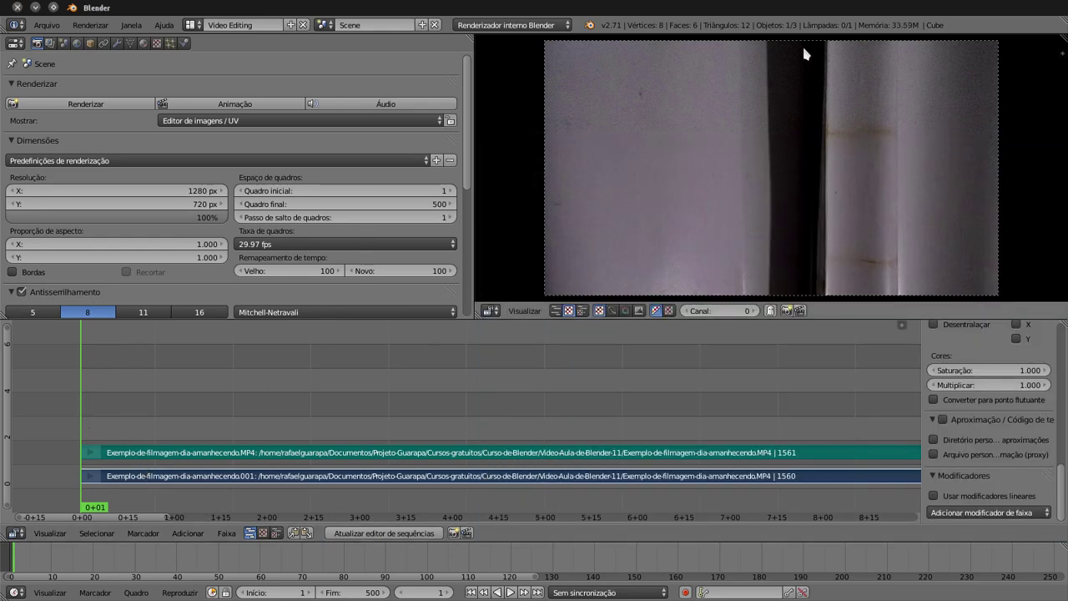
# - Scrub to frame 206 and select lower strip Exemplo-de-filmagem-dia-amanhecendo.001, showing its Cores settings
pyautogui.moveTo(98, 427)
pyautogui.mouseDown()
pyautogui.moveTo(287, 435)
pyautogui.moveTo(403, 466)
pyautogui.moveTo(477, 470)
pyautogui.moveTo(500, 492)
pyautogui.moveTo(721, 493)
pyautogui.mouseUp()
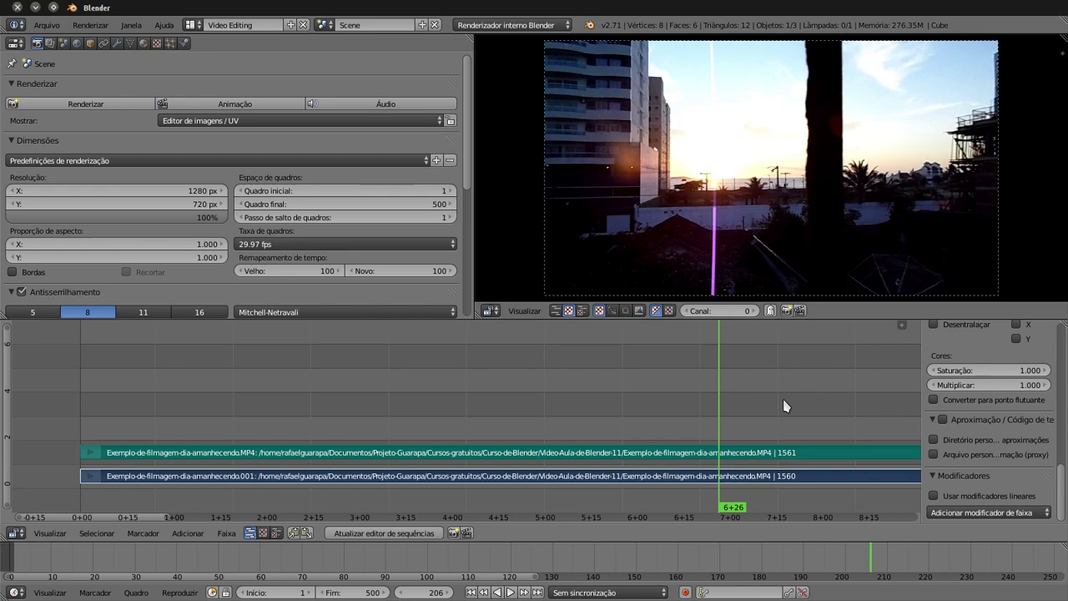
pyautogui.moveTo(1062, 471); pyautogui.dragTo(1063, 333)
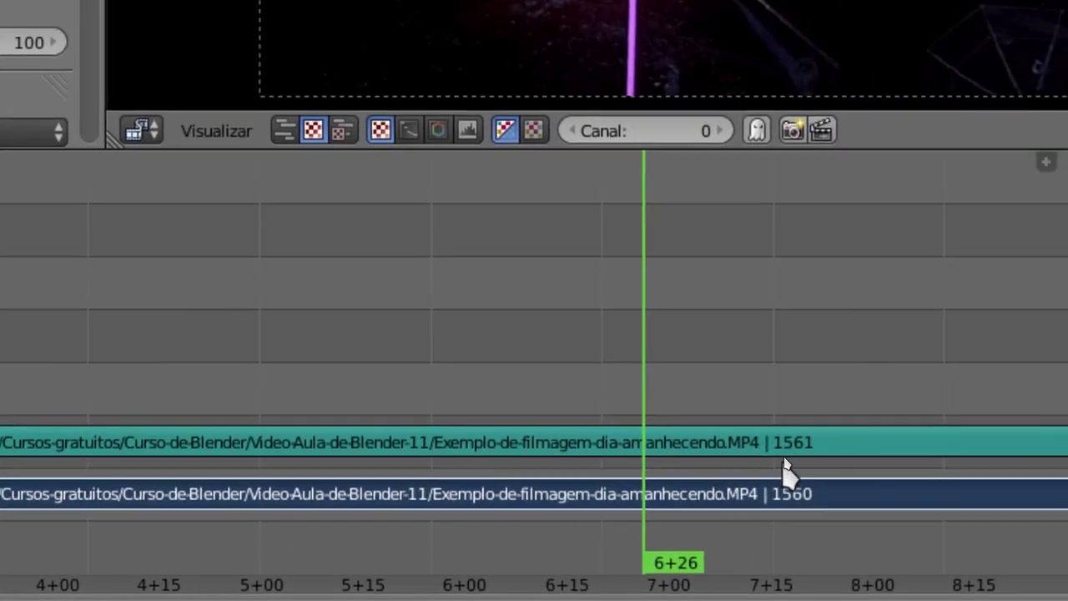
pyautogui.click(791, 468)
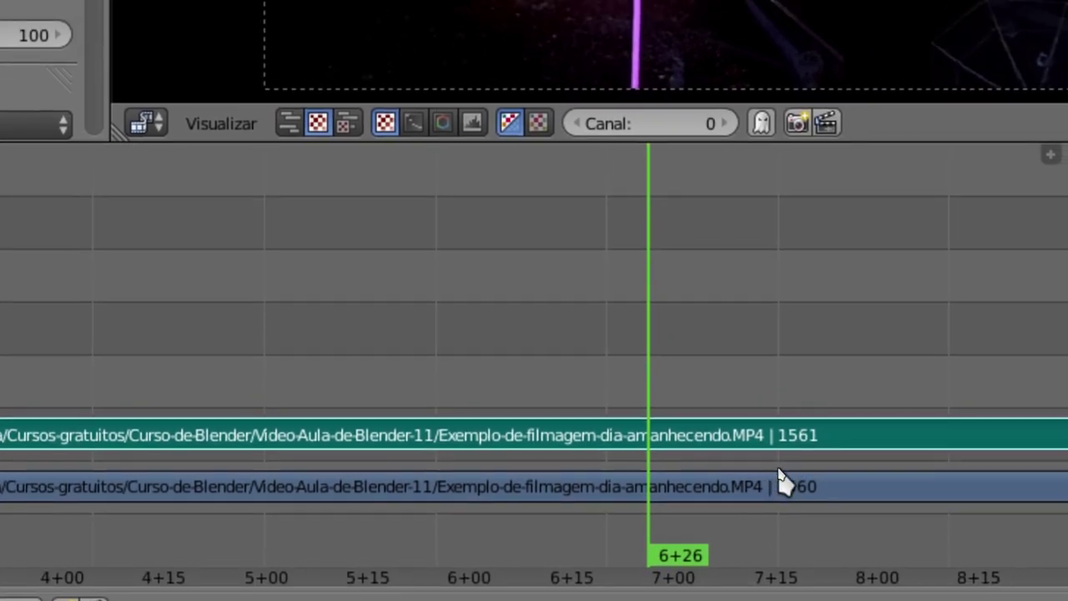
pyautogui.rightClick(773, 483)
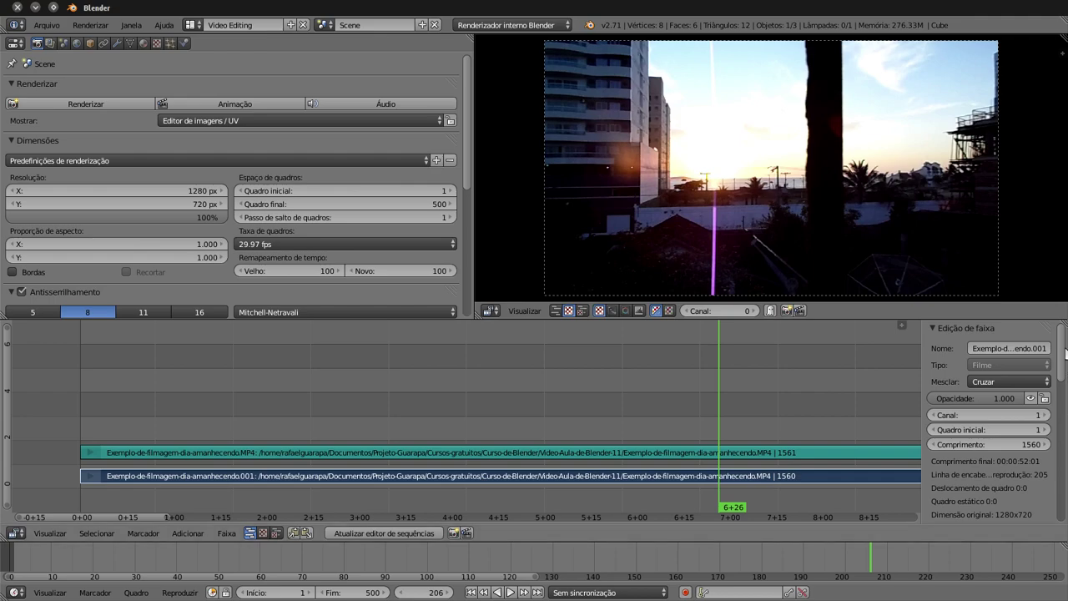
pyautogui.moveTo(1061, 343); pyautogui.dragTo(1060, 494)
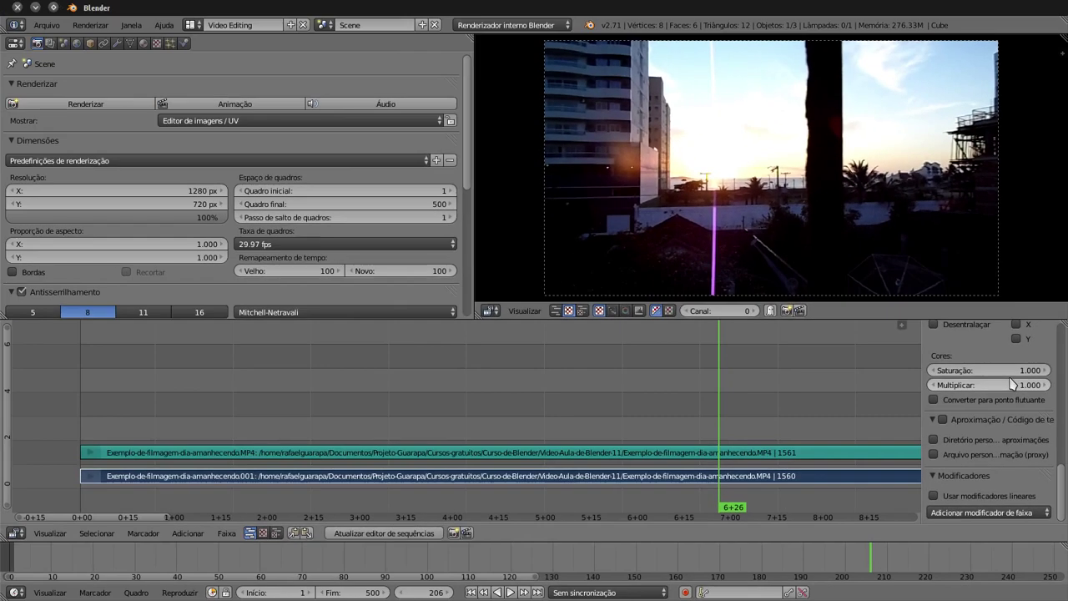
# - Preview the strip greyscale at Saturação 0, restore it to 1, and open Add Strip Modifier
pyautogui.click(1004, 372)
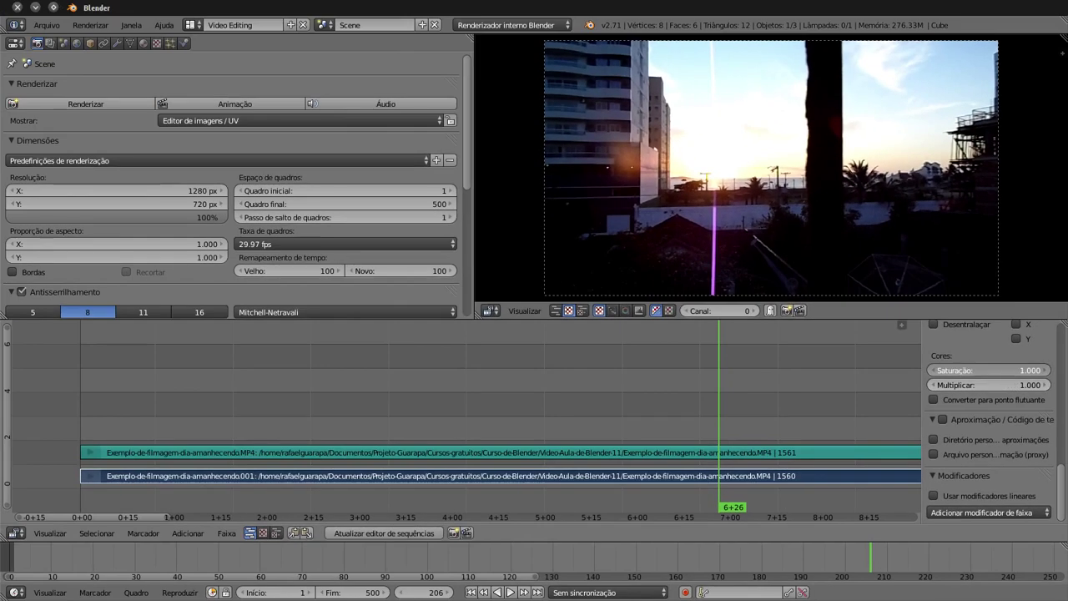
pyautogui.write('0')
pyautogui.press('Return')
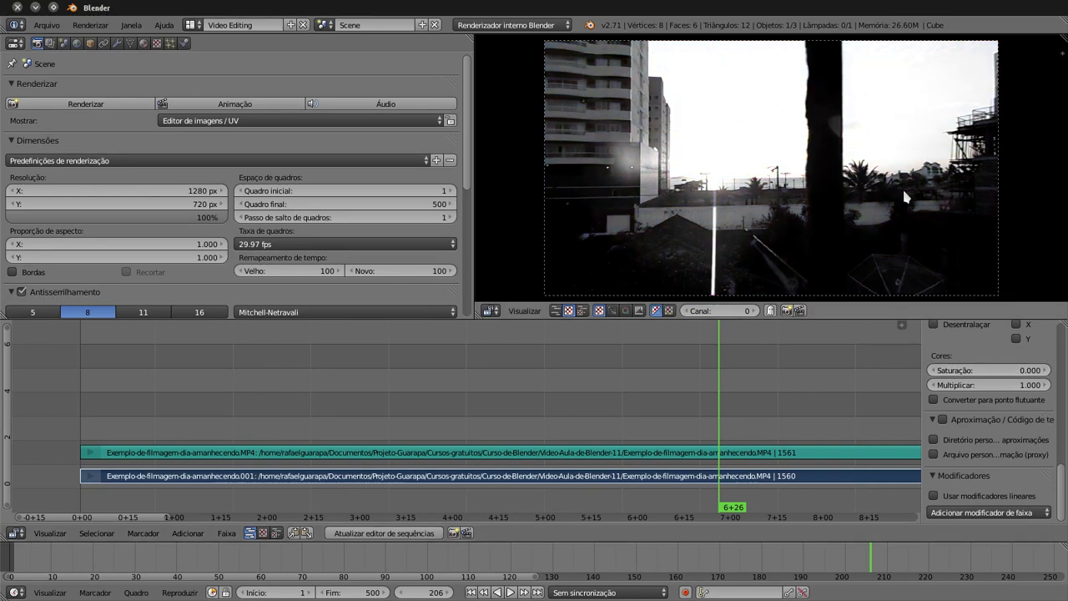
pyautogui.click(976, 370)
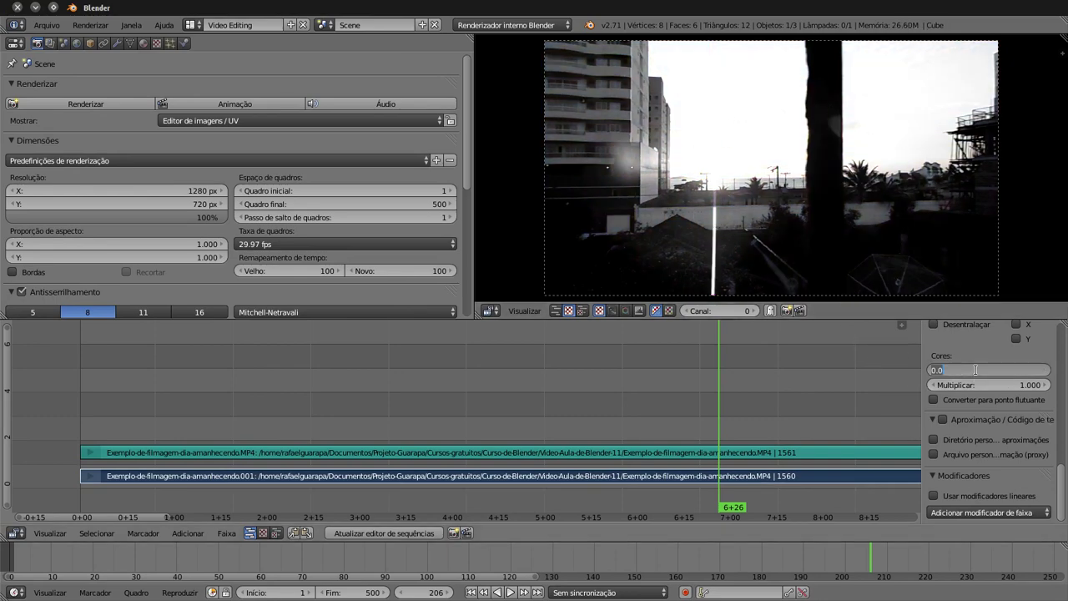
pyautogui.write('1')
pyautogui.press('Return')
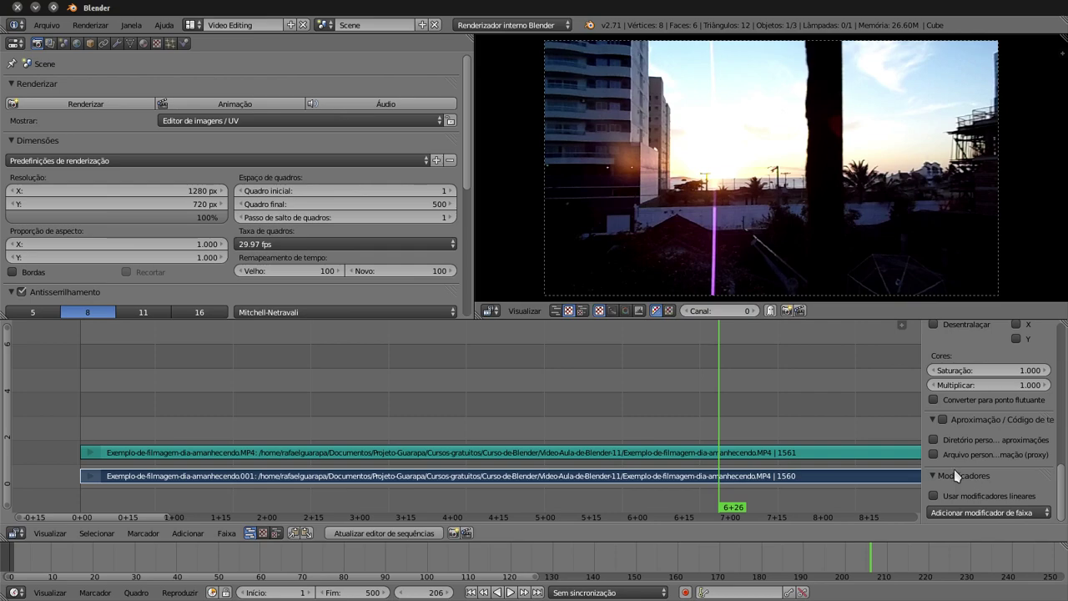
pyautogui.click(1013, 519)
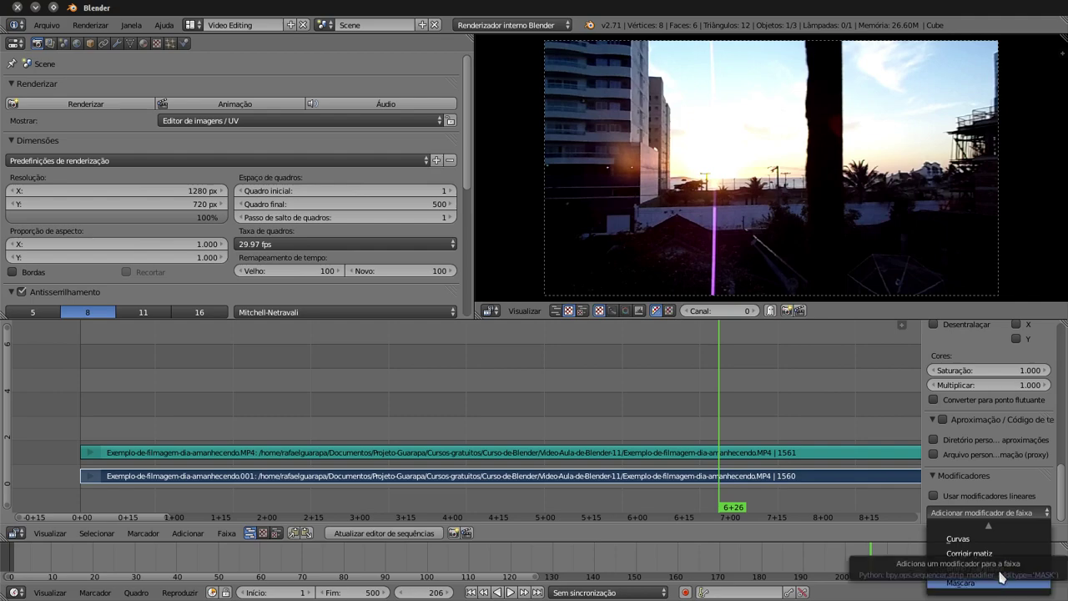
# - Add a Brilho / Contraste modifier and try brightness 15, 5, 0, then 5
pyautogui.click(1000, 571)
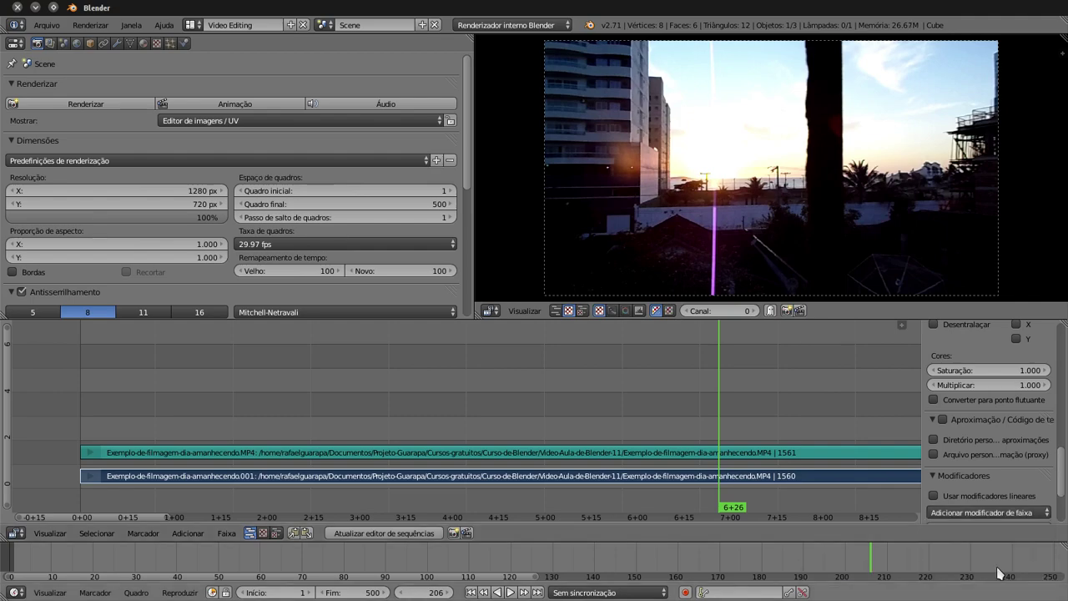
pyautogui.scroll(-3, 1061, 484)
pyautogui.scroll(-1, 1062, 496)
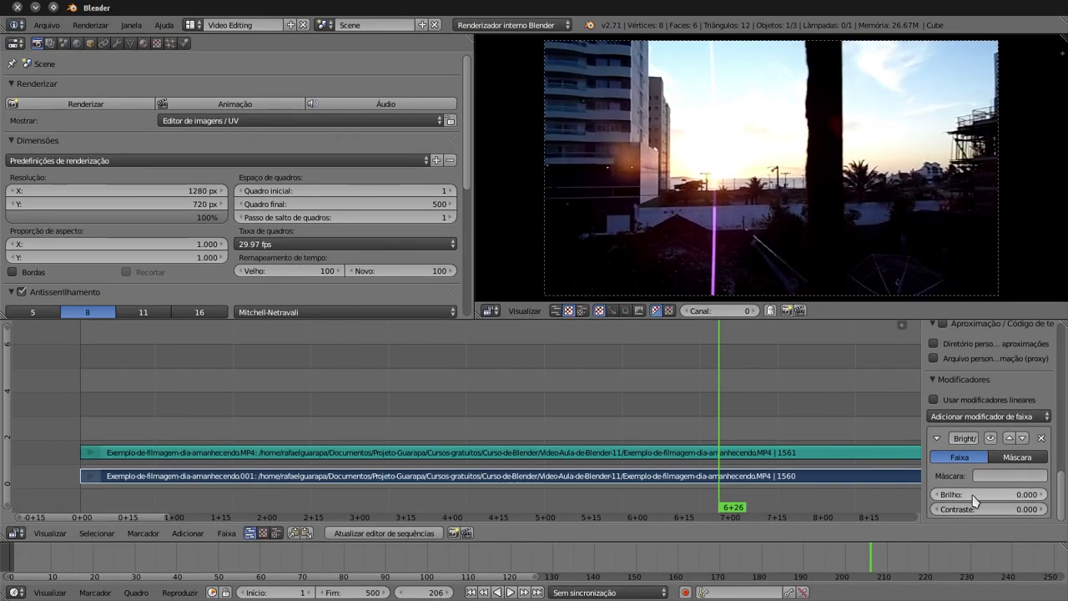
pyautogui.click(1018, 496)
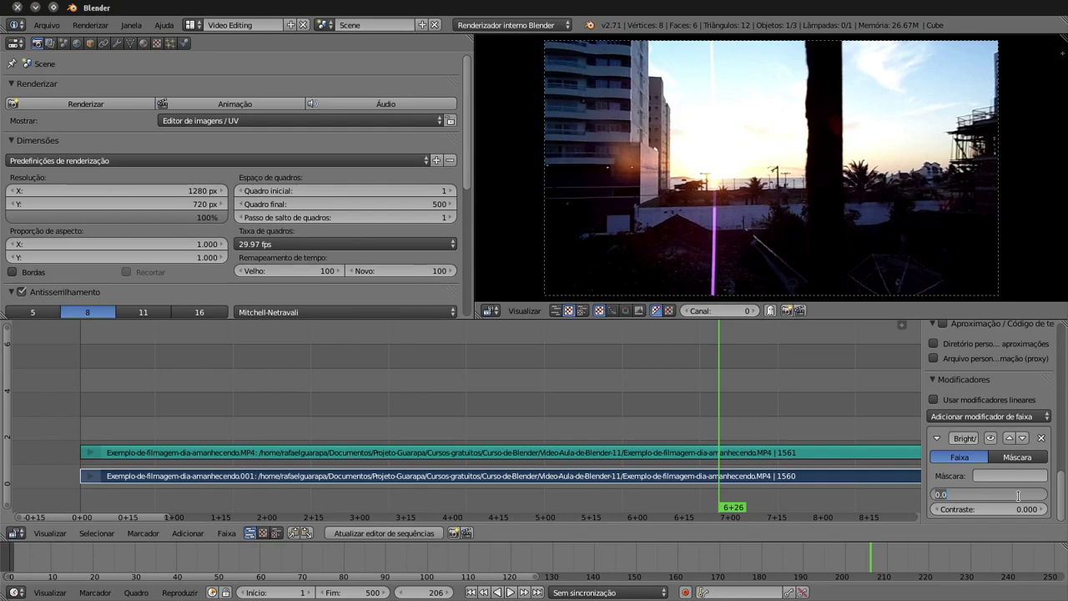
pyautogui.write('15')
pyautogui.press('Return')
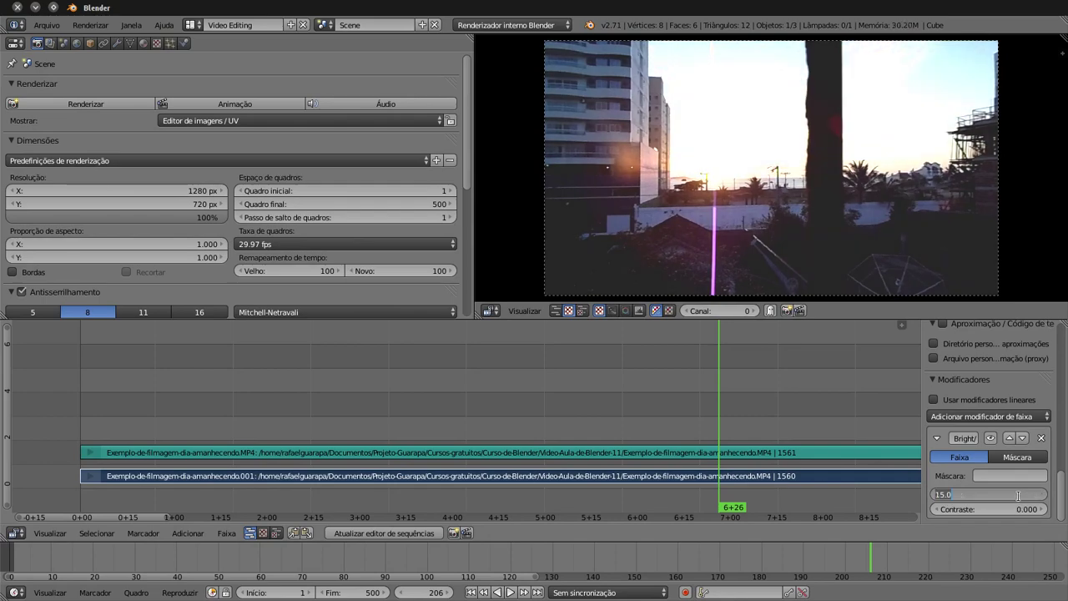
pyautogui.write('5')
pyautogui.press('Return')
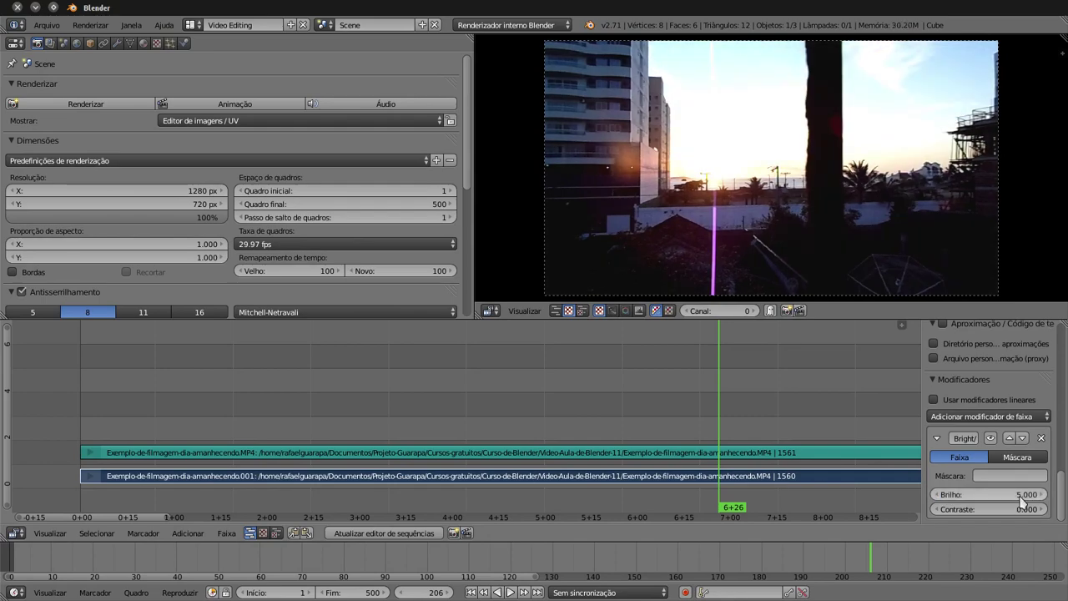
pyautogui.click(1020, 497)
pyautogui.write('0')
pyautogui.press('Return')
pyautogui.click(1018, 496)
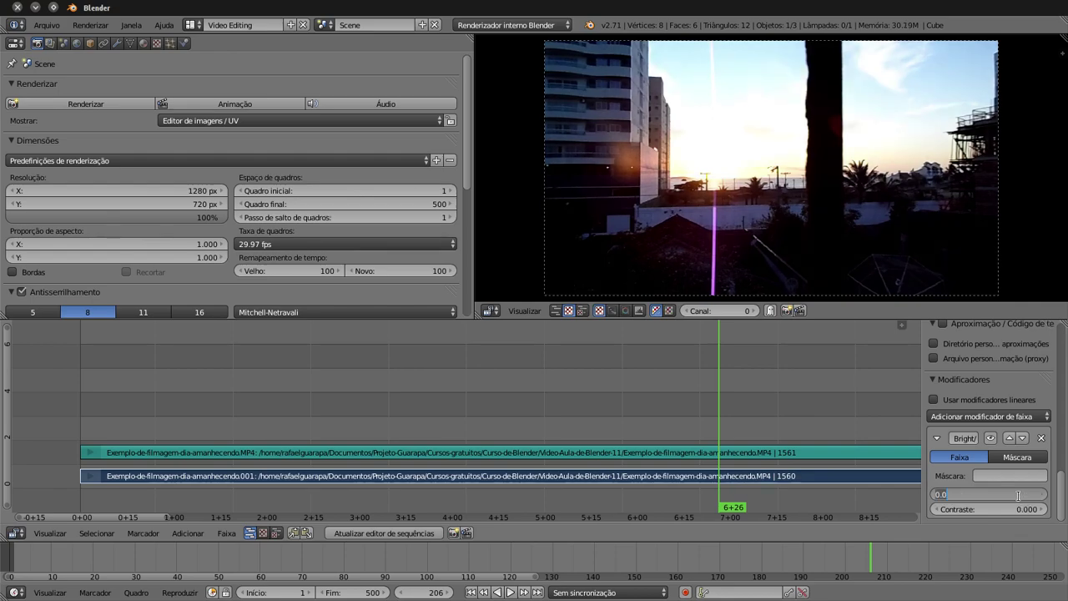
pyautogui.write('5')
pyautogui.press('Return')
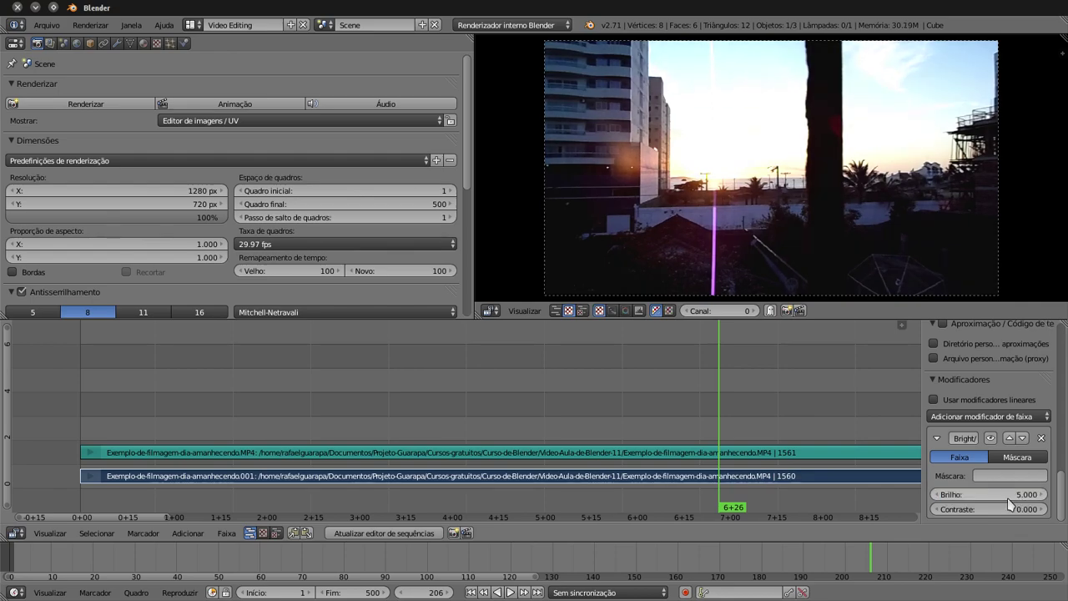
# - Try contrast 5 then 15, then delete the Brightness/Contrast modifier
pyautogui.click(1009, 507)
pyautogui.write('5')
pyautogui.press('Return')
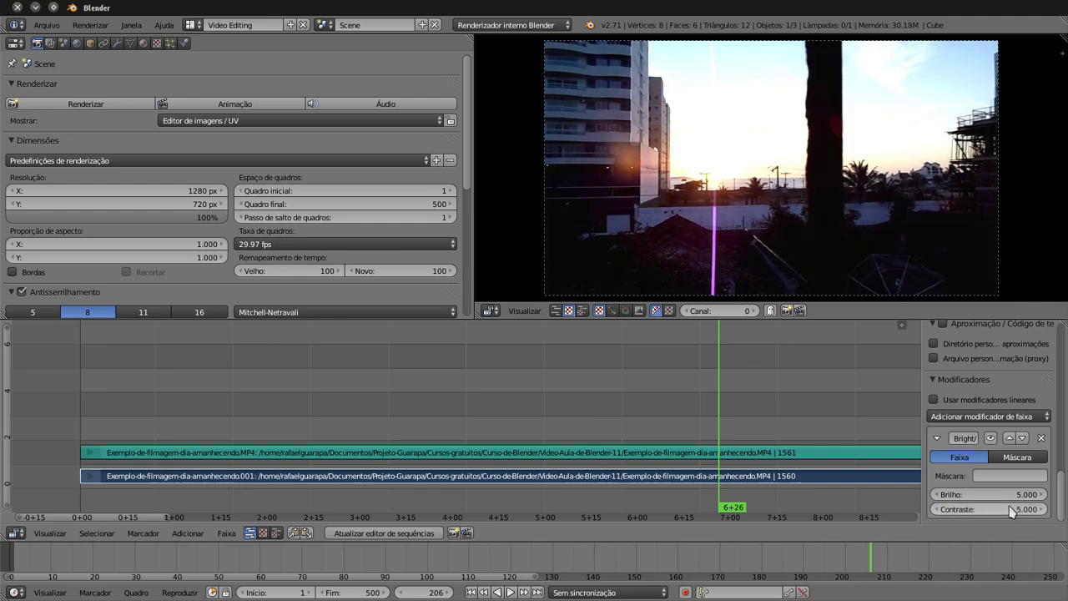
pyautogui.click(1009, 508)
pyautogui.write('5')
pyautogui.press('Return')
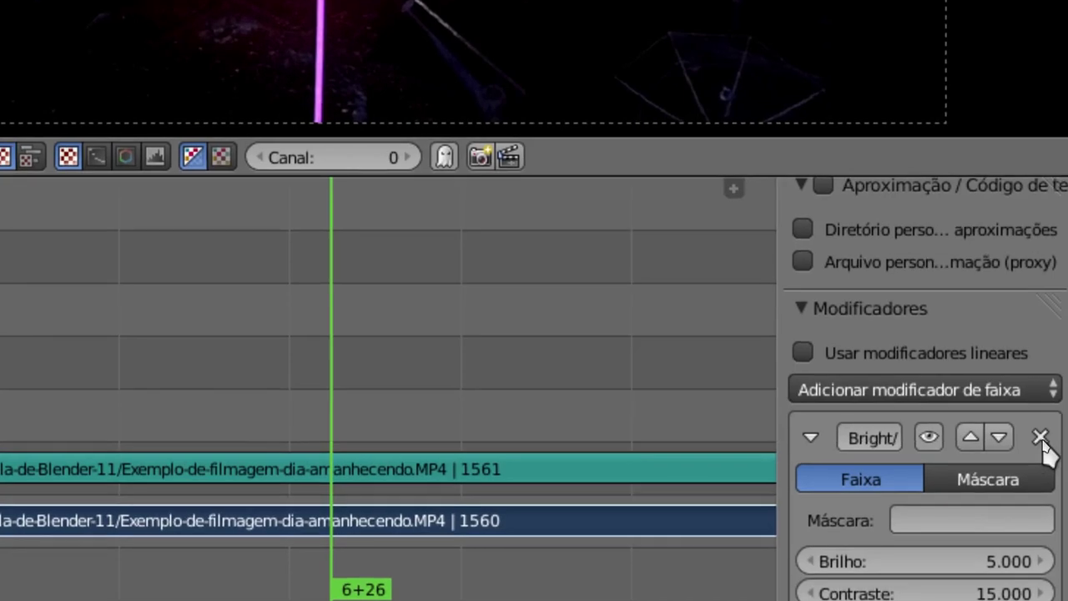
pyautogui.click(1041, 437)
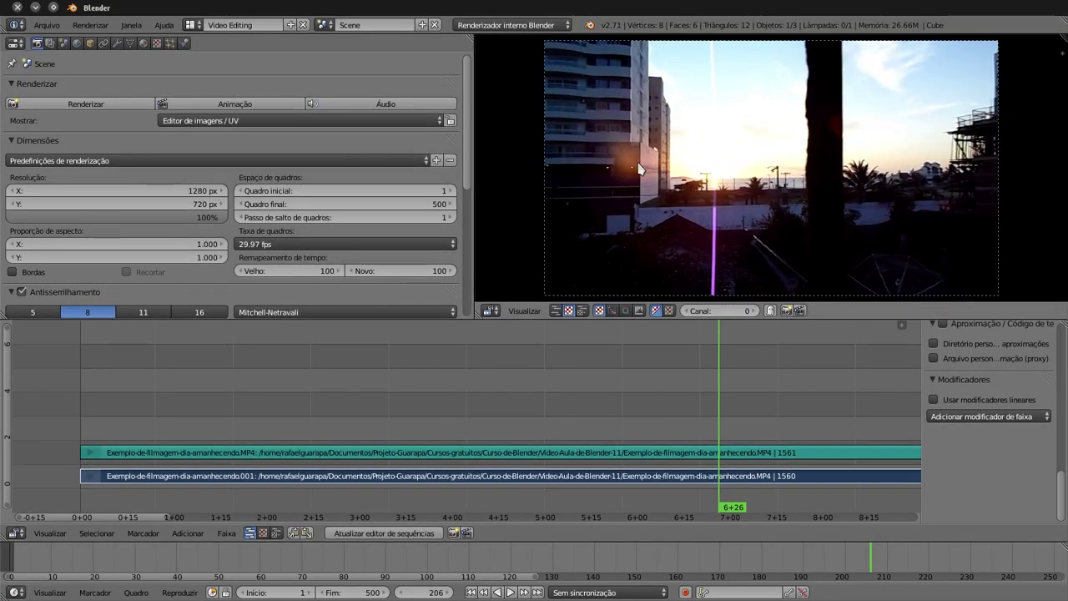
# - Add a new Brilho / Contraste modifier to the lower strip, both values at 0.000
pyautogui.click(1040, 417)
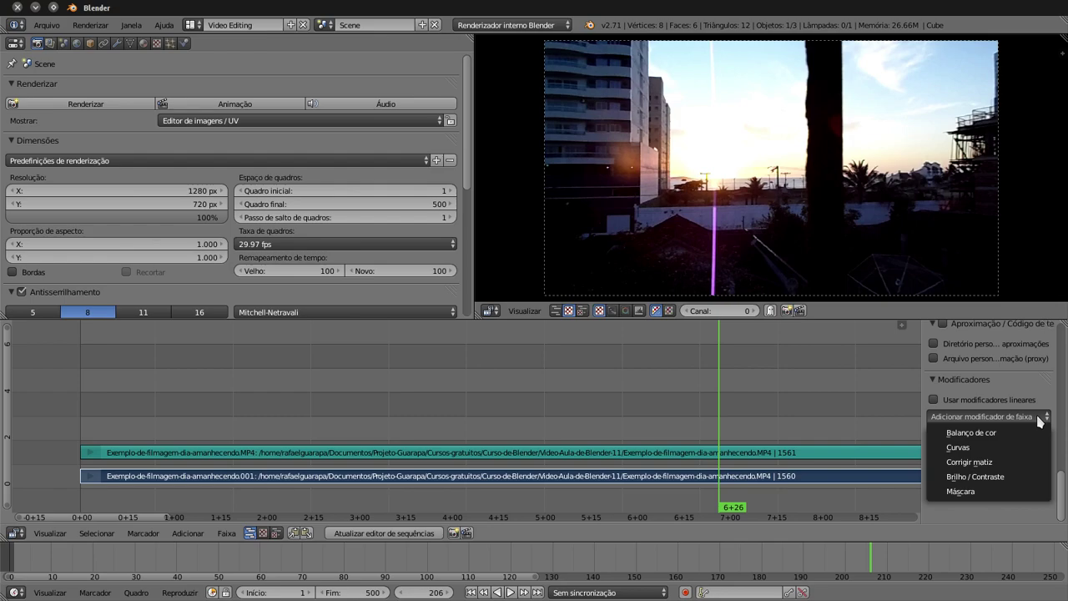
pyautogui.click(1024, 485)
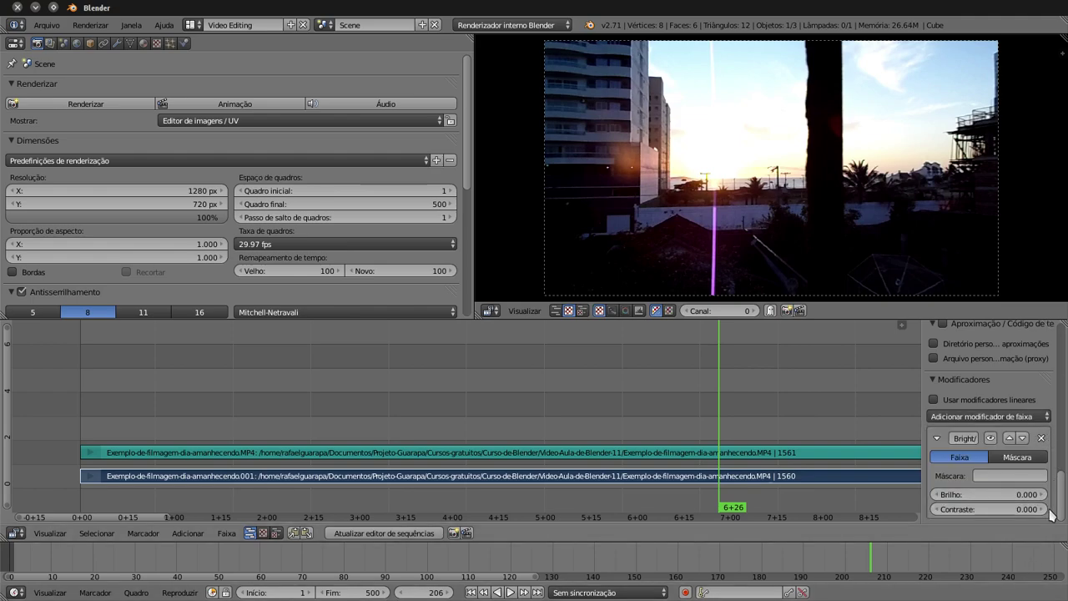
pyautogui.moveTo(2, 259)
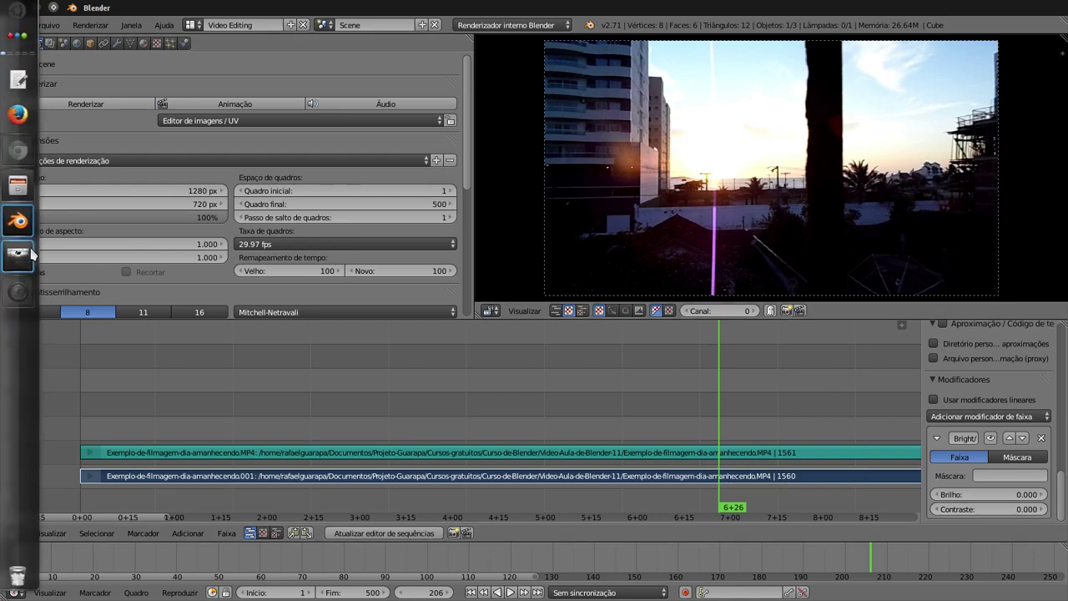
pyautogui.click(16, 259)
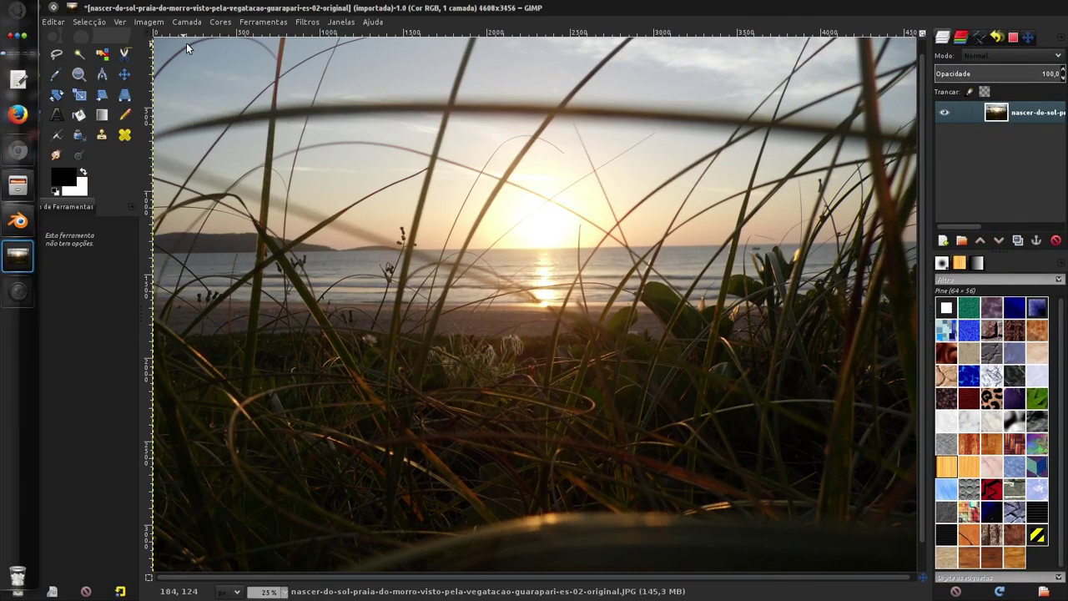
pyautogui.click(227, 24)
pyautogui.click(242, 77)
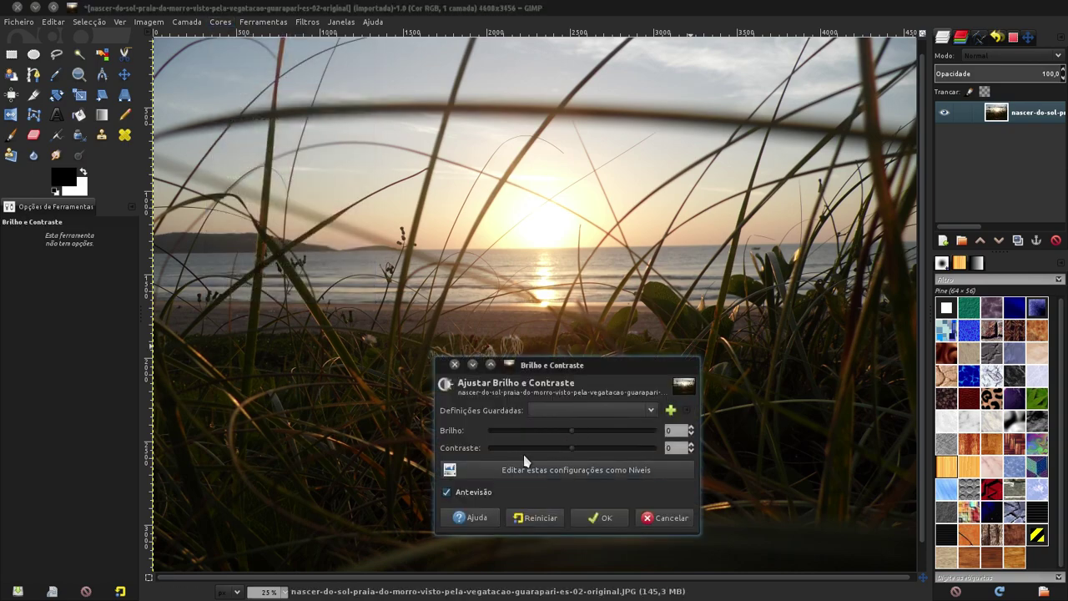
pyautogui.click(649, 517)
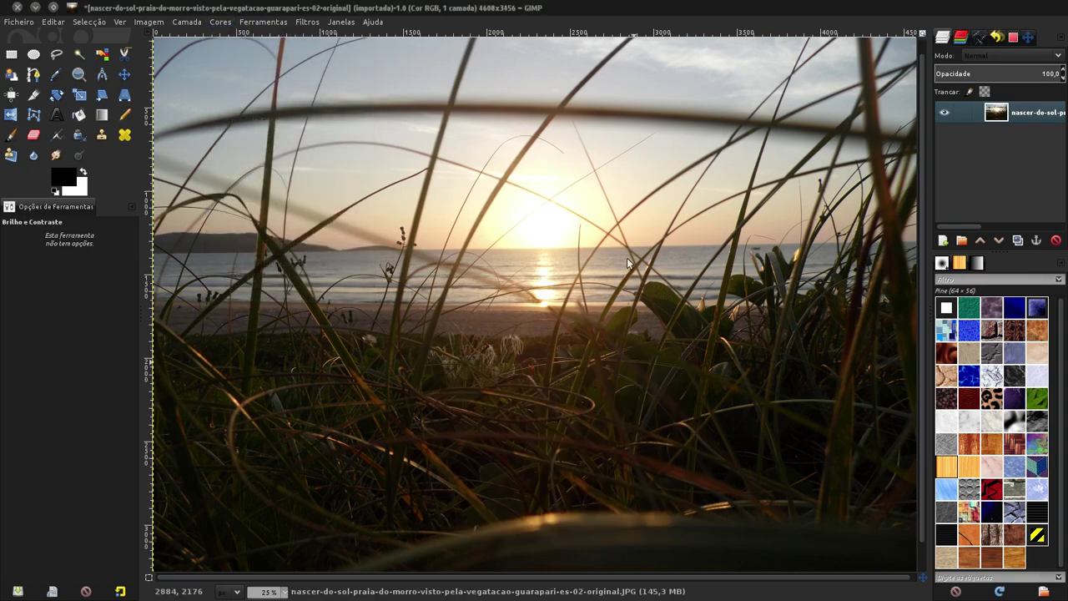
pyautogui.click(35, 7)
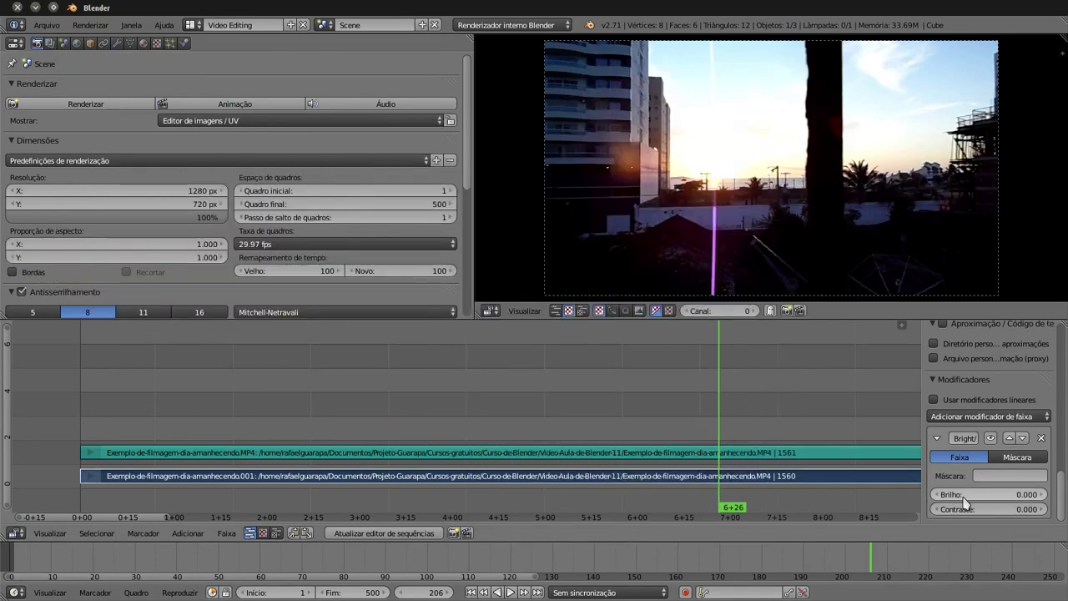
pyautogui.click(1018, 496)
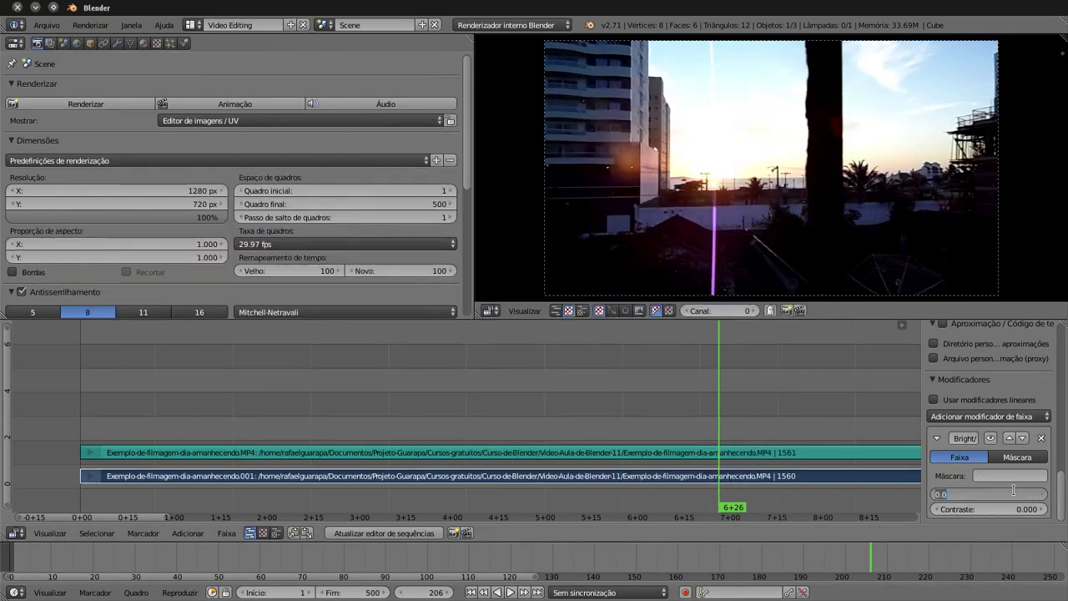
# - Commit a brightness value and try contrast 20, 50, then -5
pyautogui.write('1')
pyautogui.press('Return')
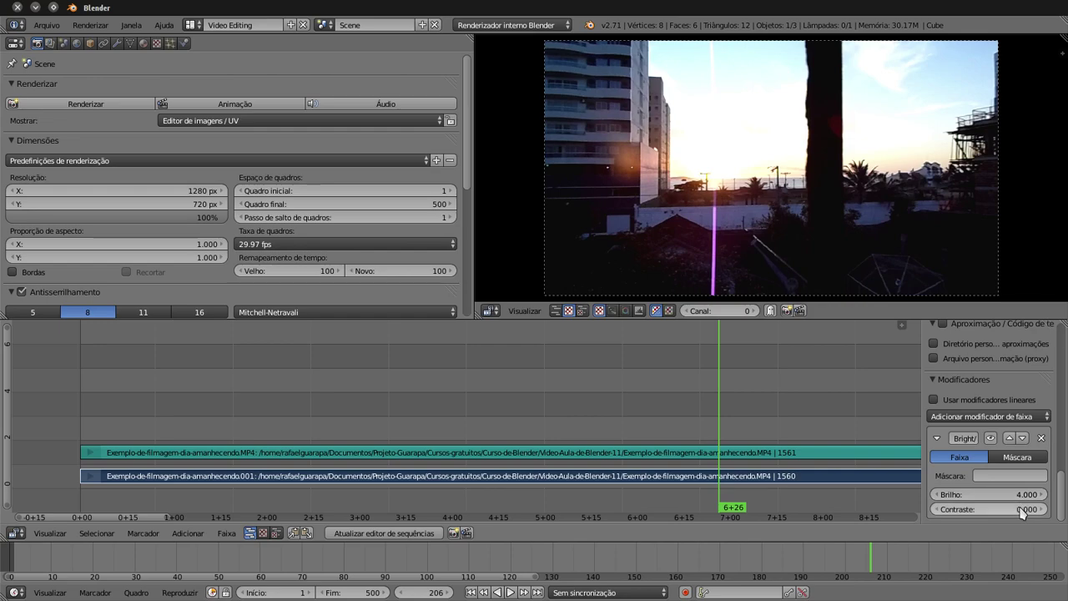
pyautogui.click(1018, 508)
pyautogui.write('20')
pyautogui.press('Return')
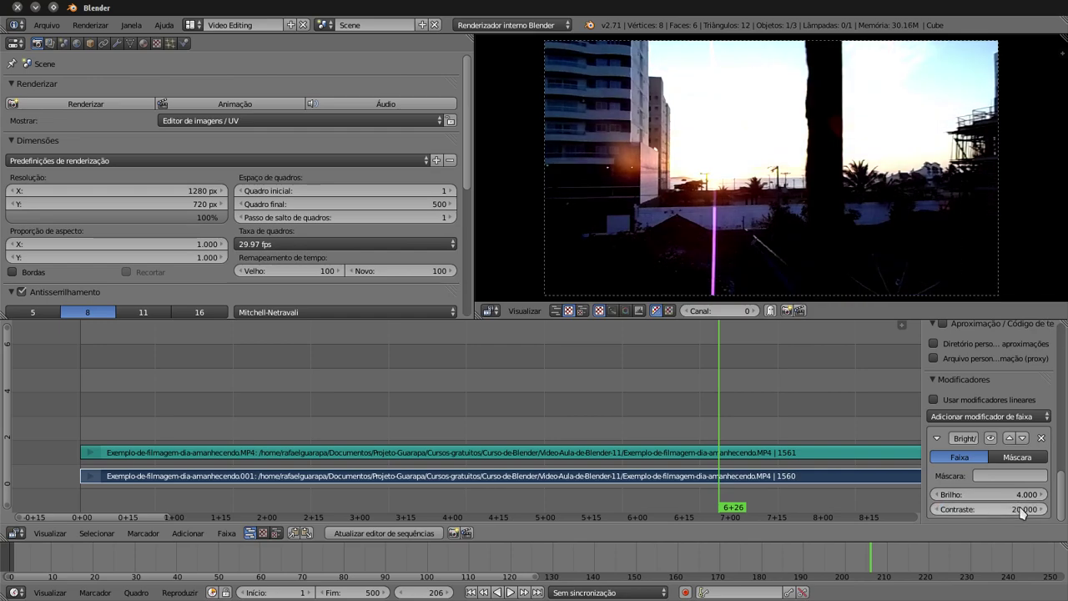
pyautogui.click(1018, 508)
pyautogui.write('50')
pyautogui.press('Return')
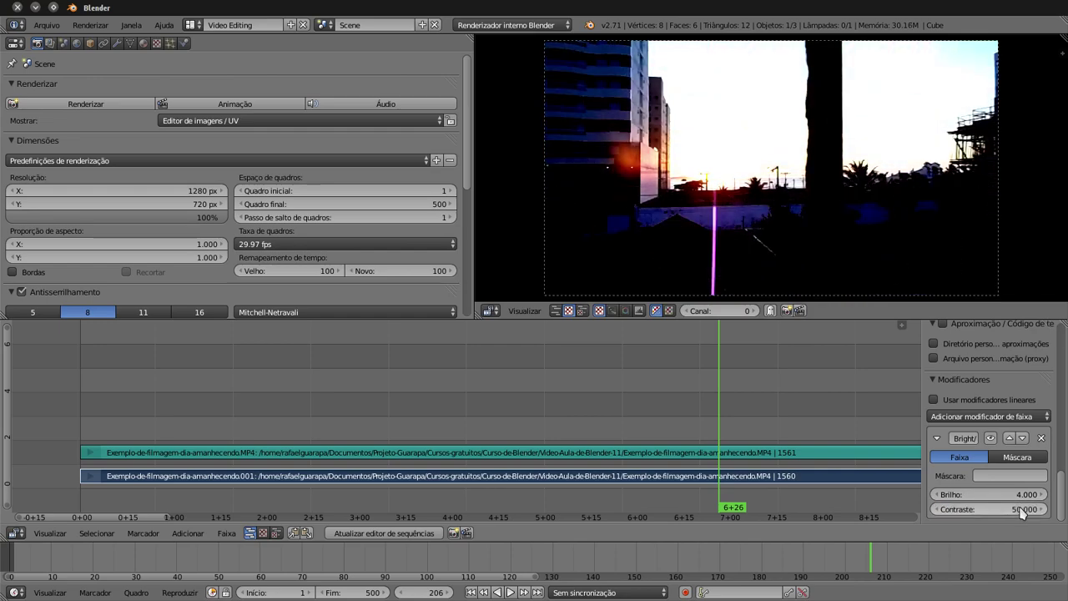
pyautogui.click(1019, 508)
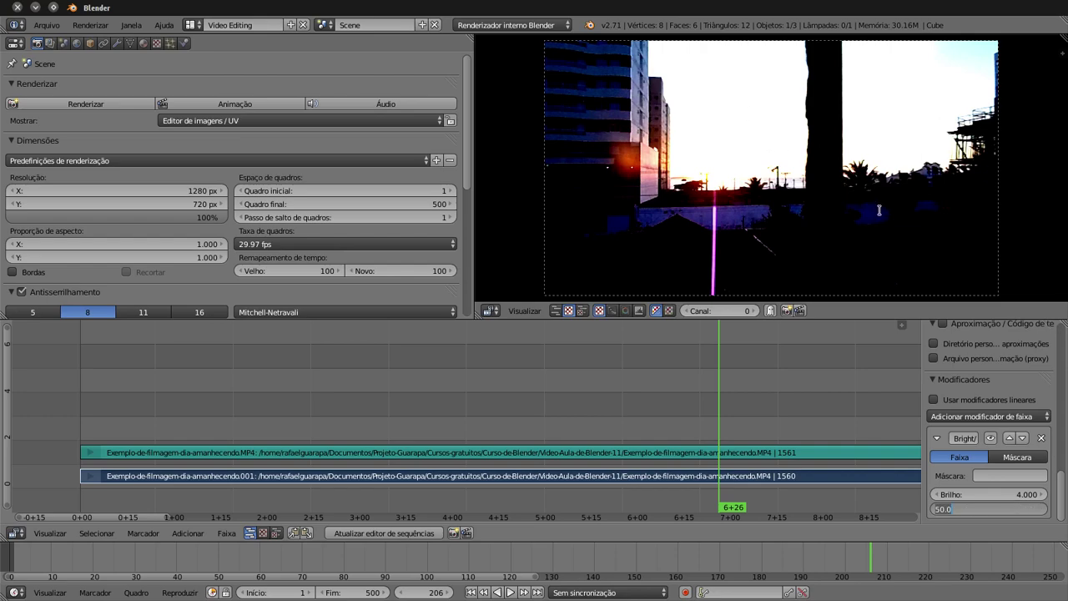
pyautogui.press('BackSpace')
pyautogui.press('Return')
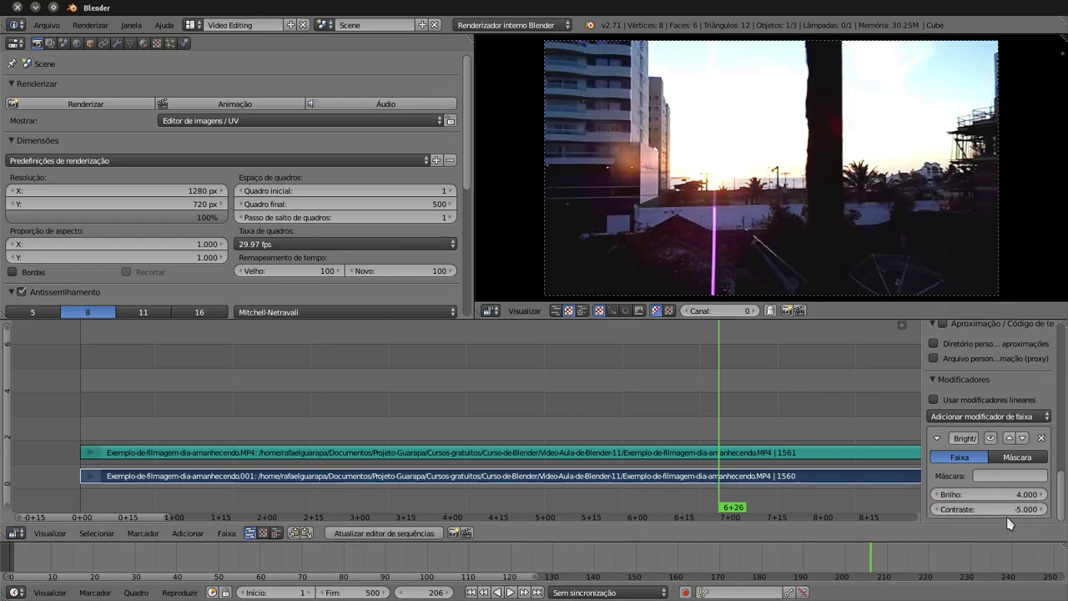
# - Switch contrast to 5 and back to -5
pyautogui.click(996, 507)
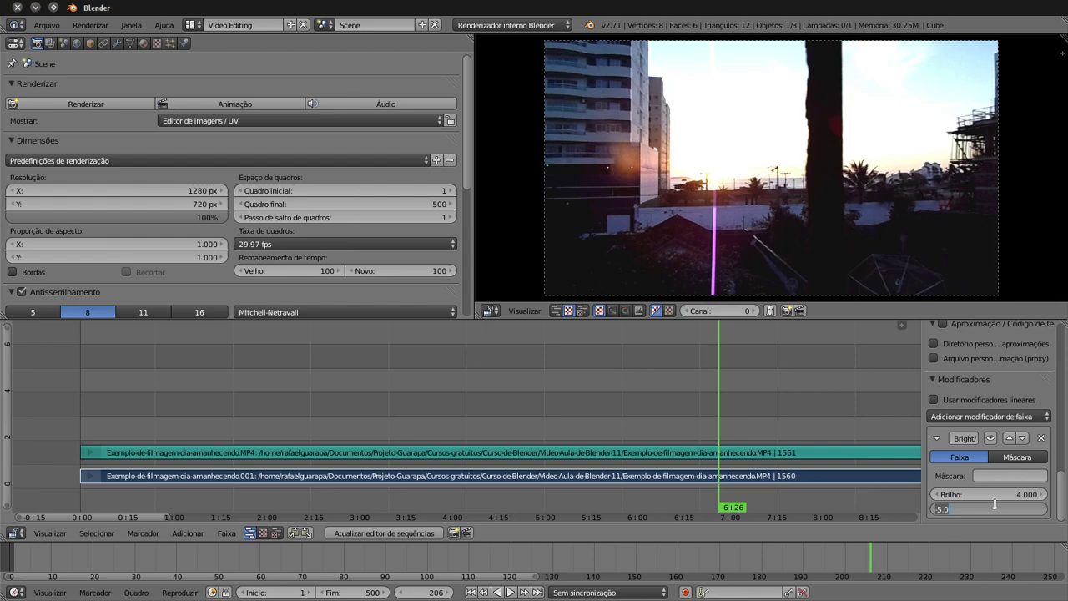
pyautogui.write('5')
pyautogui.press('Return')
pyautogui.click(996, 507)
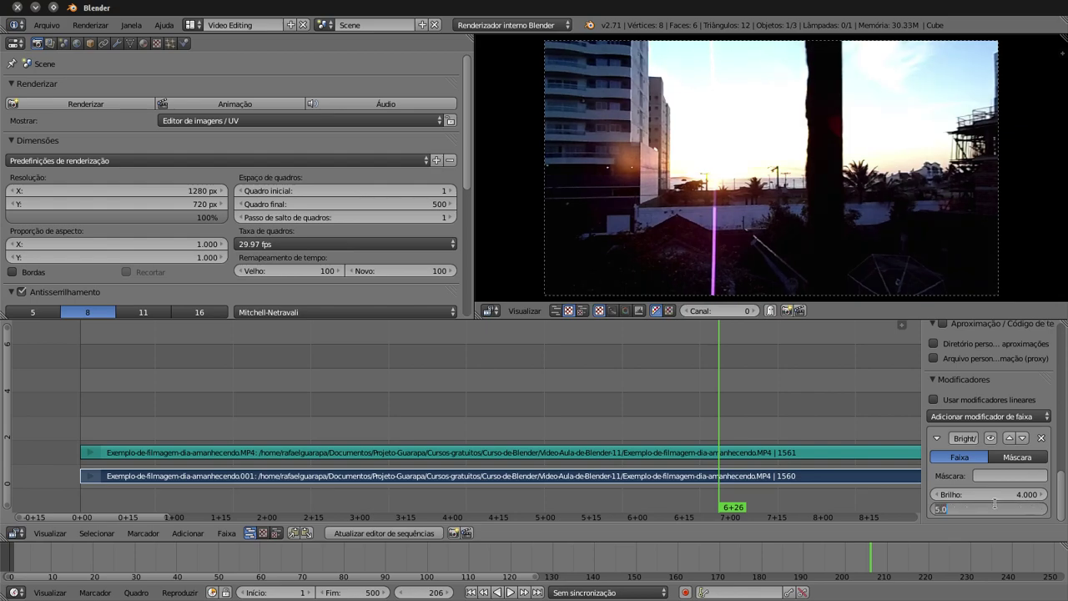
pyautogui.write('-5')
pyautogui.press('Return')
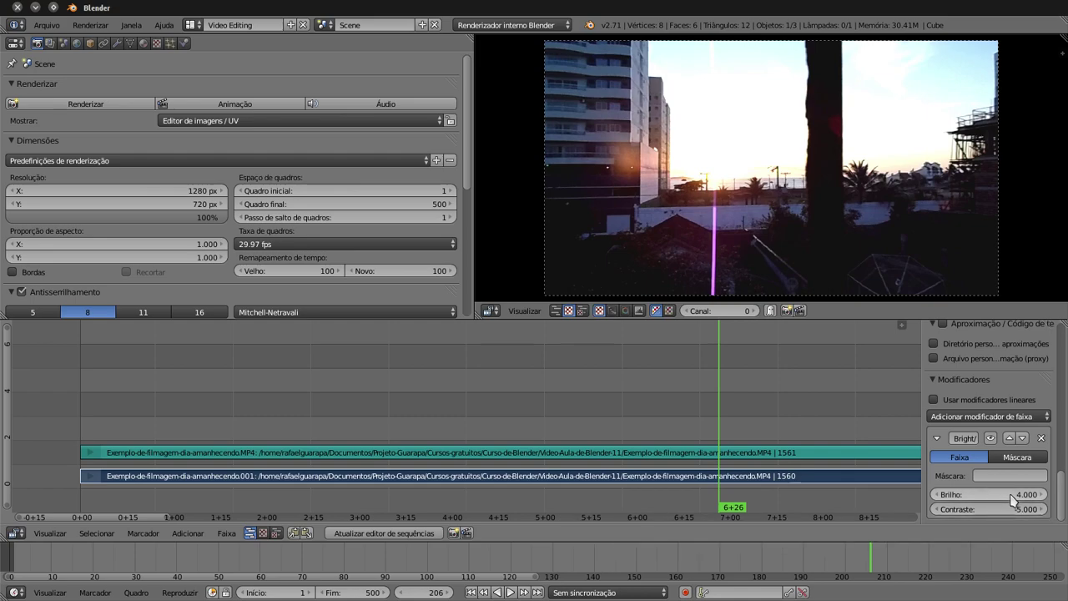
# - Set brightness to -4, then -10, and step it down to -13.3
pyautogui.click(1009, 494)
pyautogui.write('-4')
pyautogui.press('Return')
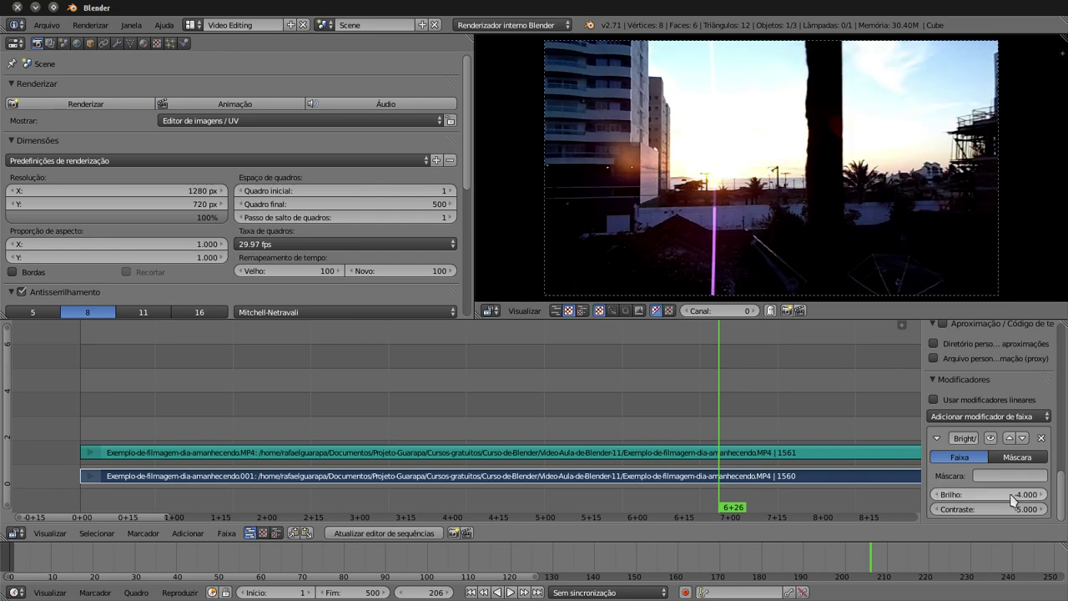
pyautogui.click(1009, 494)
pyautogui.write('0')
pyautogui.press('Return')
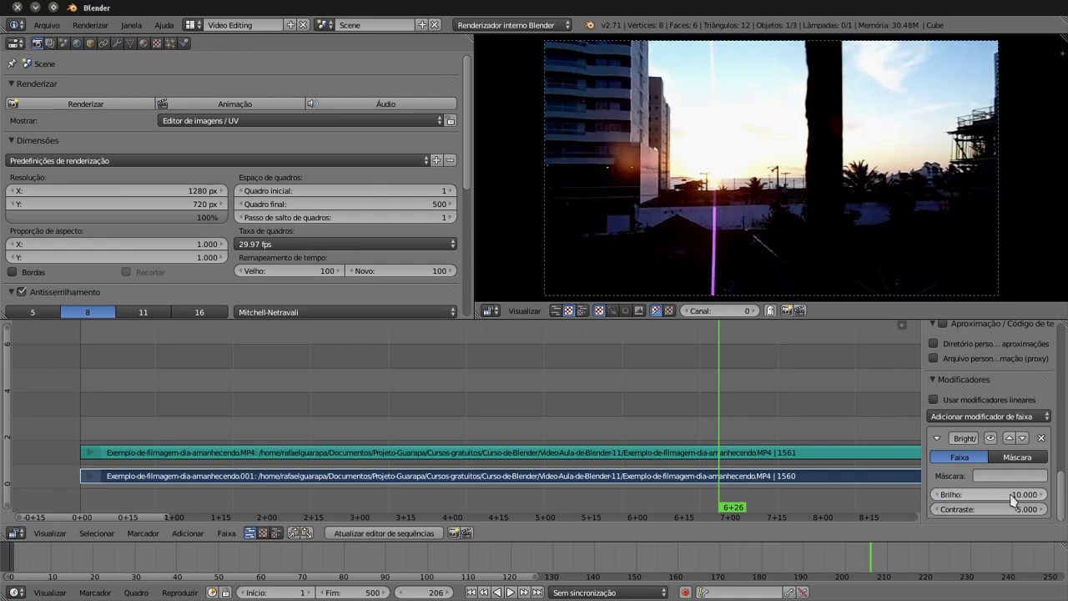
pyautogui.click(933, 495)
pyautogui.click(932, 495)
pyautogui.click(932, 496)
pyautogui.click(932, 496)
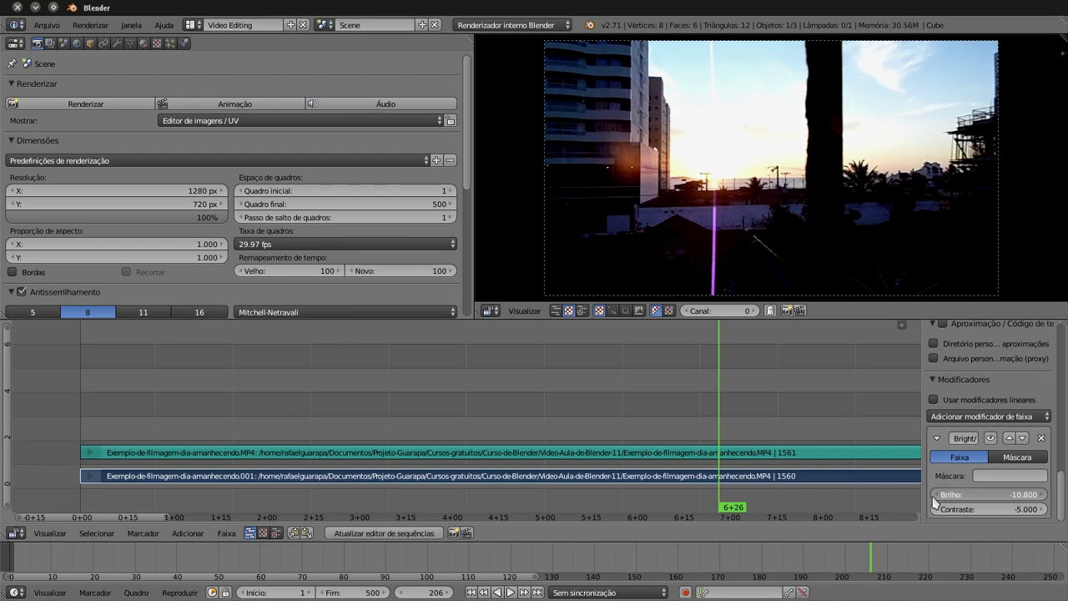
pyautogui.click(932, 495)
pyautogui.click(933, 495)
pyautogui.click(933, 495)
pyautogui.click(932, 496)
pyautogui.click(933, 496)
pyautogui.click(932, 496)
pyautogui.click(932, 496)
pyautogui.click(932, 496)
pyautogui.click(932, 496)
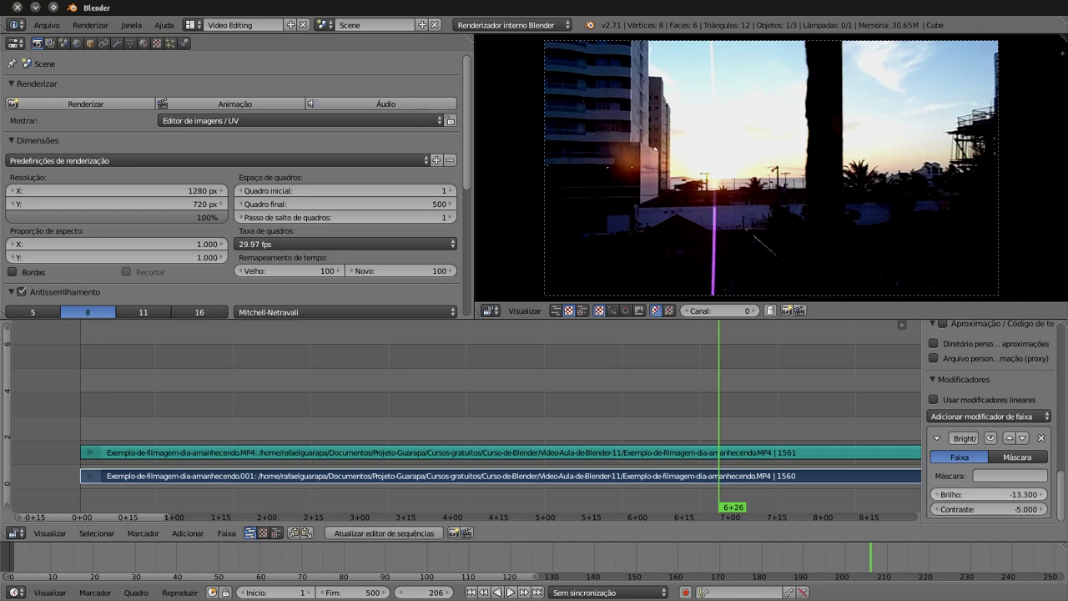
pyautogui.click(932, 496)
# - Scrub the playhead to frame 340 to preview the sunset
pyautogui.moveTo(771, 416); pyautogui.dragTo(892, 412)
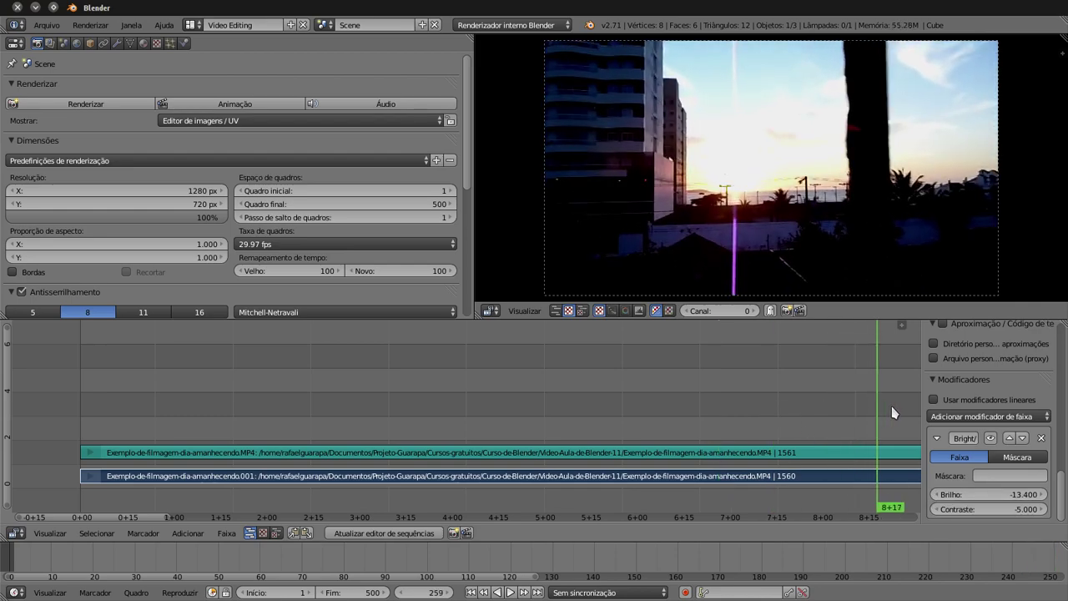
pyautogui.keyDown('ctrl'); pyautogui.scroll(-1, 794, 424); pyautogui.keyUp('ctrl')
pyautogui.keyDown('ctrl'); pyautogui.scroll(-2, 811, 440); pyautogui.keyUp('ctrl')
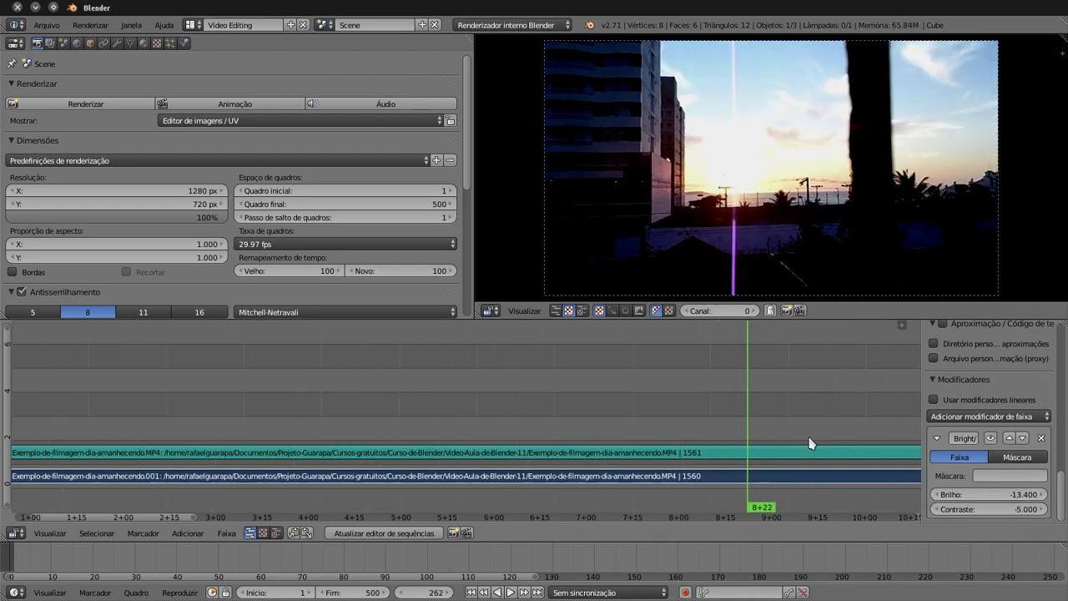
pyautogui.keyDown('ctrl'); pyautogui.scroll(-3, 796, 458); pyautogui.keyUp('ctrl')
pyautogui.keyDown('ctrl'); pyautogui.scroll(-3, 751, 459); pyautogui.keyUp('ctrl')
pyautogui.keyDown('ctrl'); pyautogui.scroll(-3, 543, 484); pyautogui.keyUp('ctrl')
pyautogui.keyDown('ctrl'); pyautogui.scroll(-2, 371, 500); pyautogui.keyUp('ctrl')
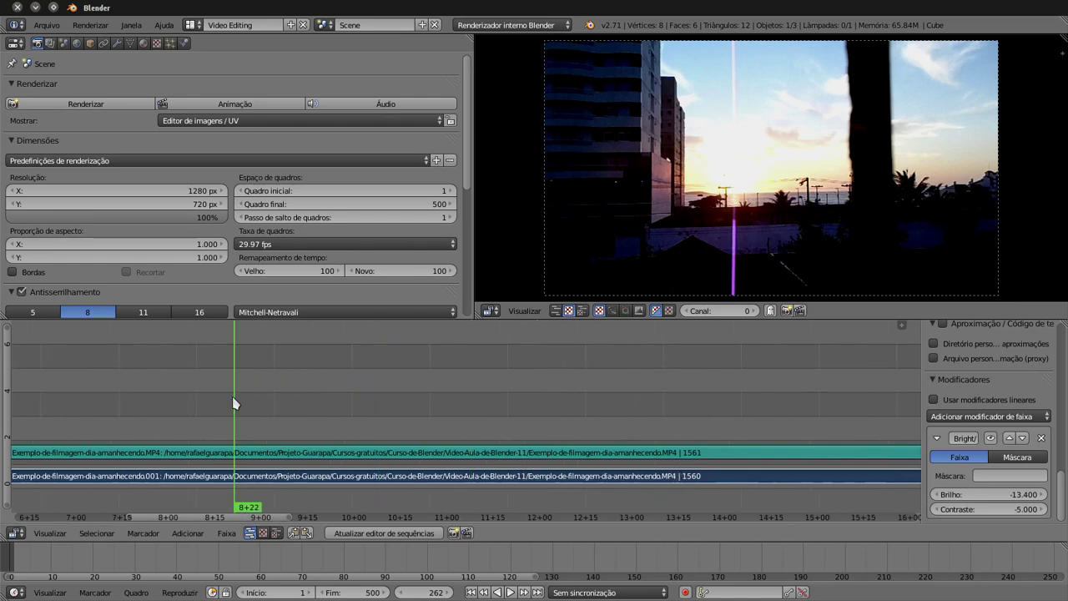
pyautogui.moveTo(299, 424); pyautogui.dragTo(477, 422)
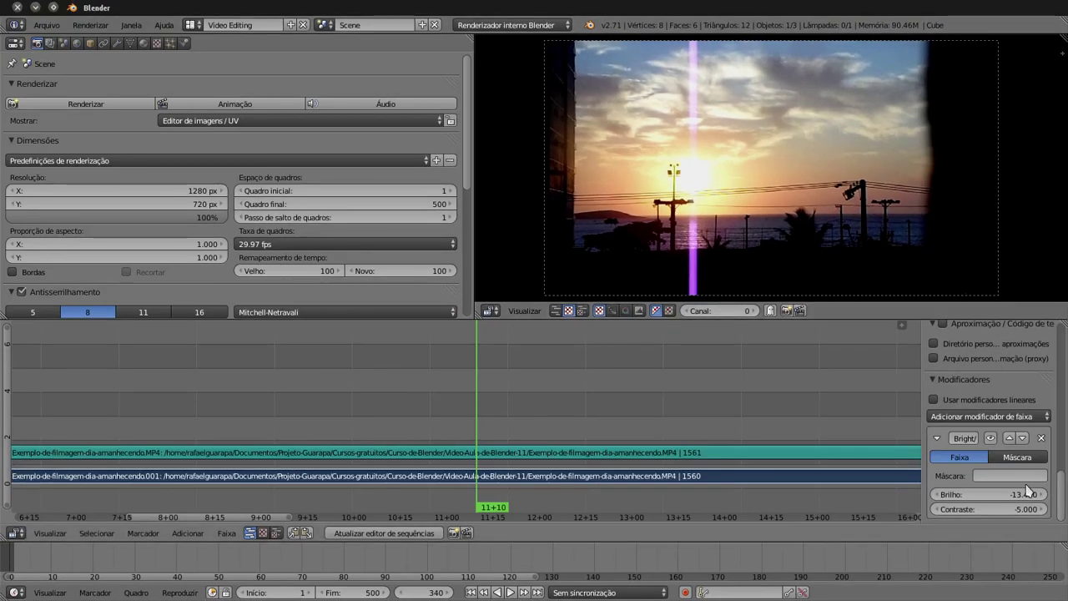
# - Enter brightness -10 and reset contrast to 0 in the Brightness/Contrast modifier
pyautogui.click(1021, 494)
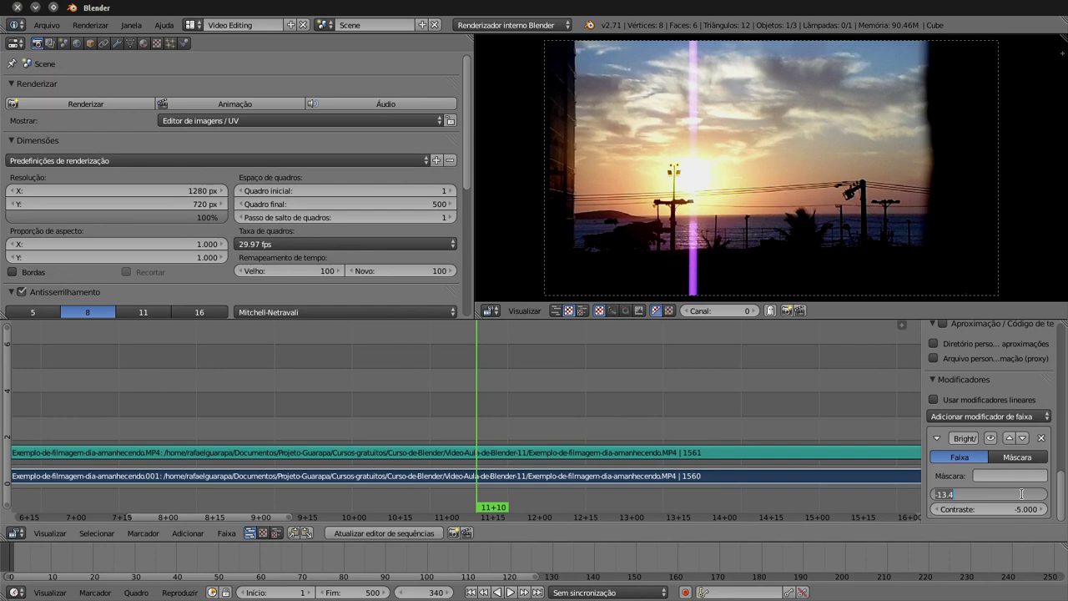
pyautogui.write('0')
pyautogui.press('Return')
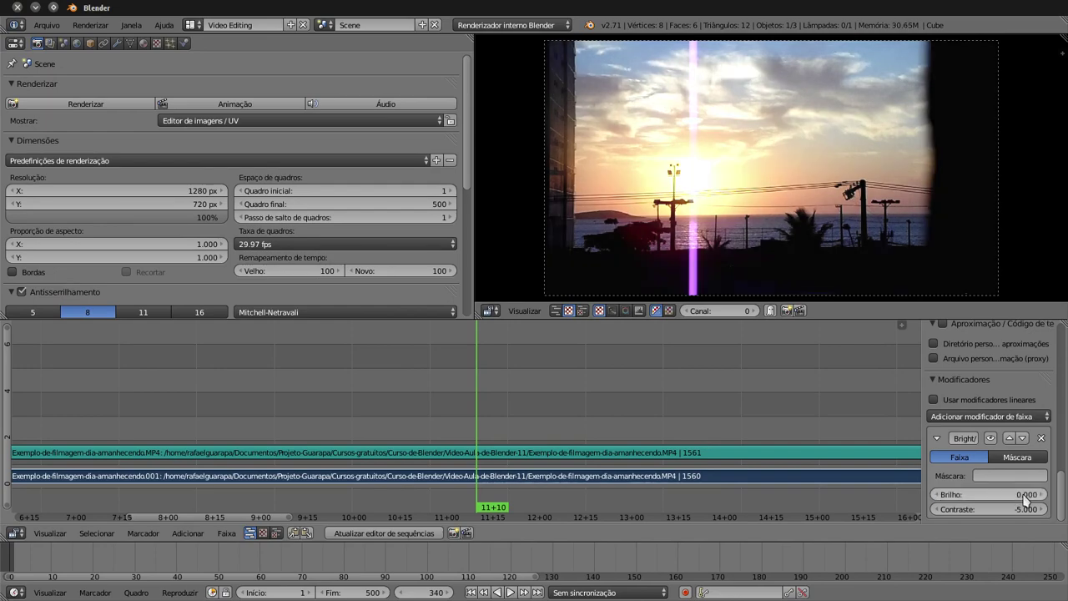
pyautogui.click(1024, 494)
pyautogui.write('-1')
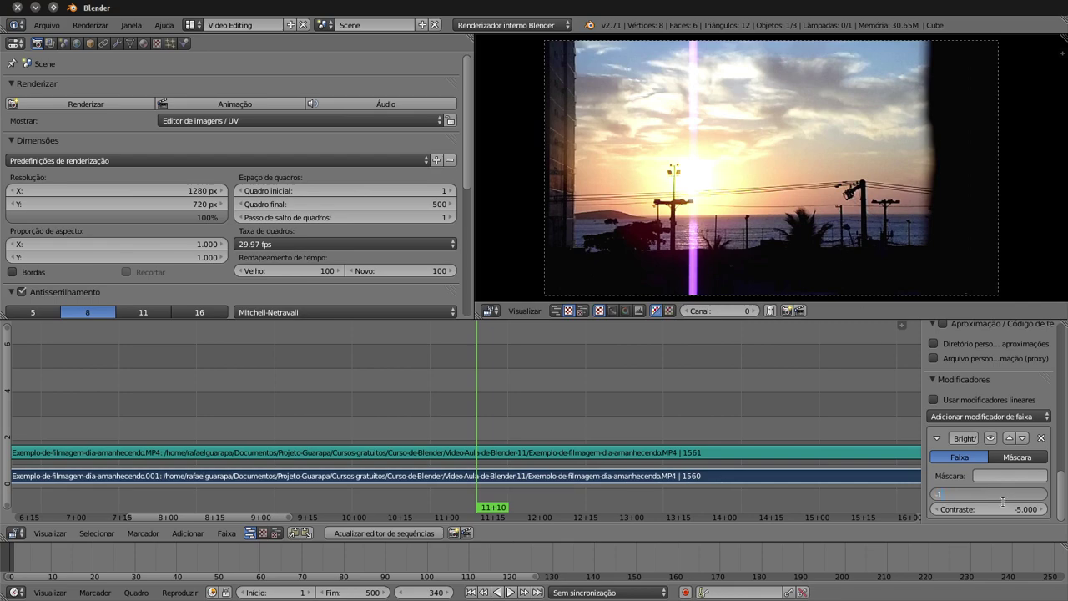
pyautogui.write('0.000')
pyautogui.press('Return')
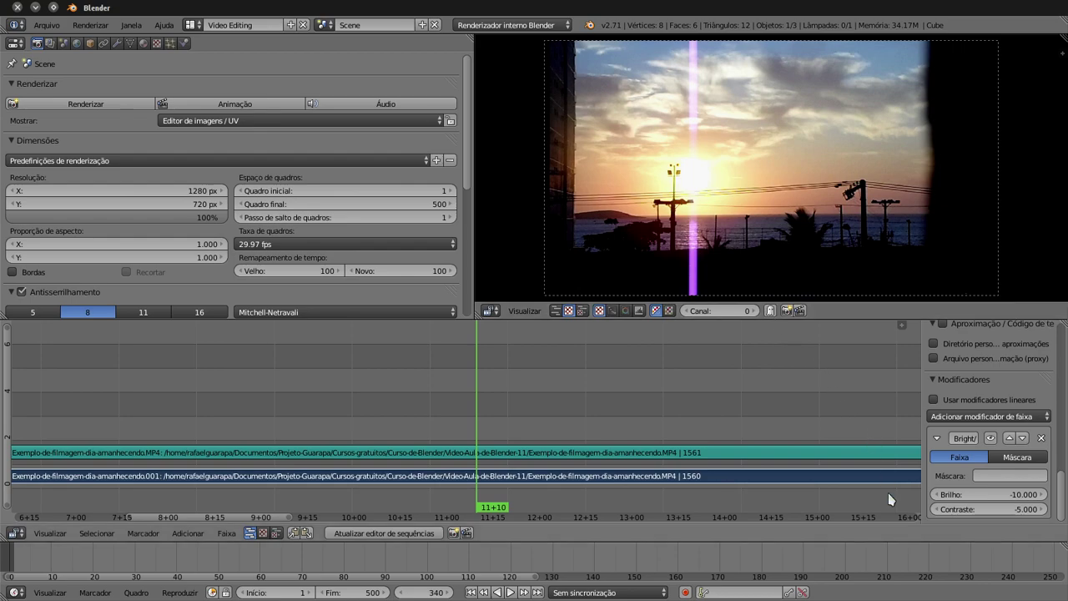
pyautogui.click(981, 511)
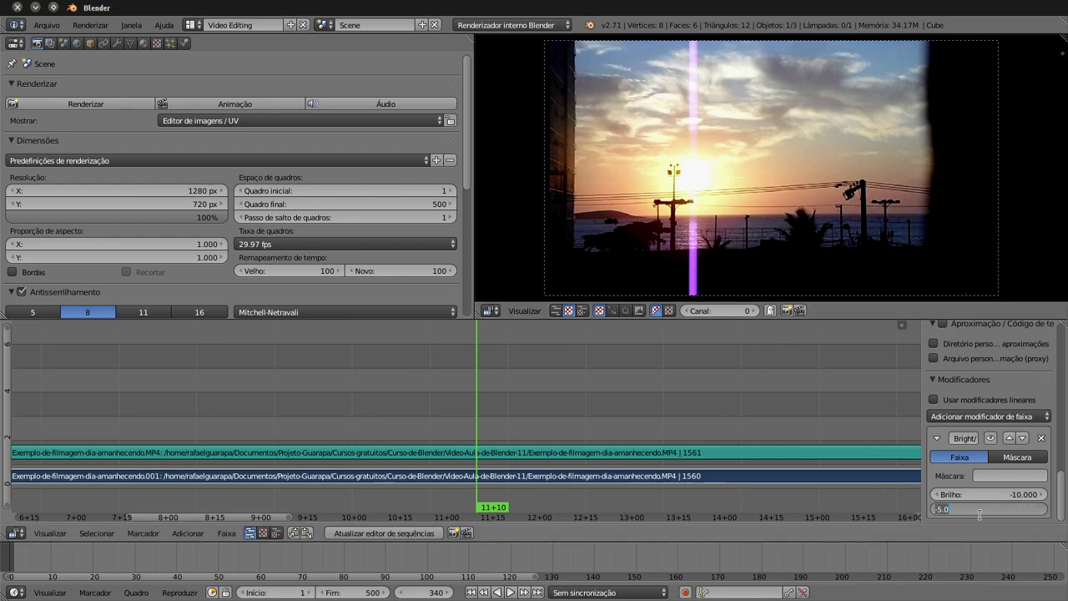
pyautogui.write('0')
pyautogui.press('Return')
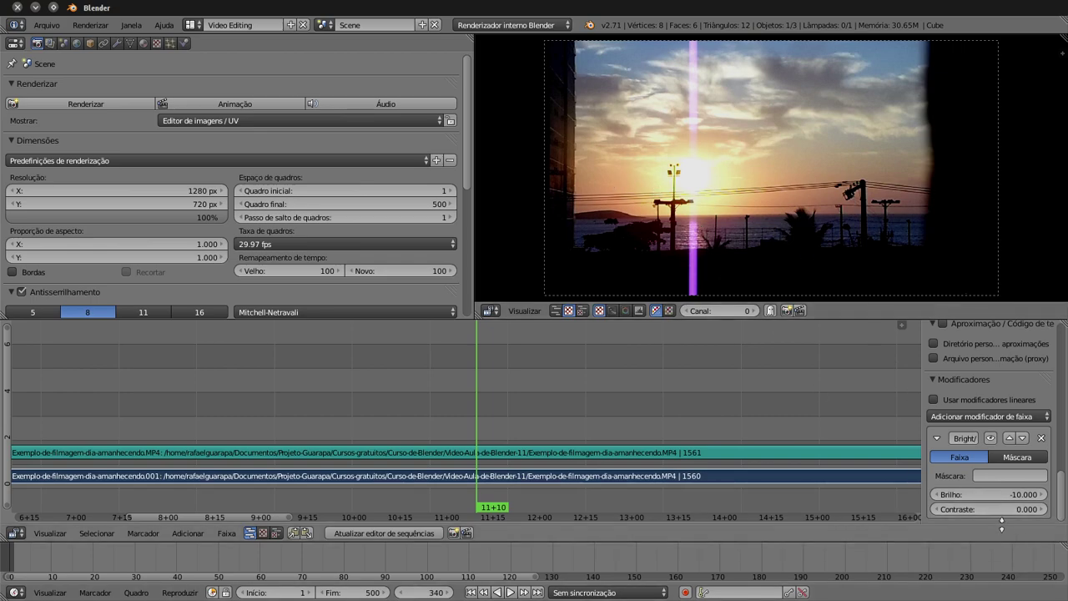
# - Try Brightness/Contrast contrast values of 10, 20 and 0 on the sunset strip
pyautogui.click(993, 507)
pyautogui.write('1')
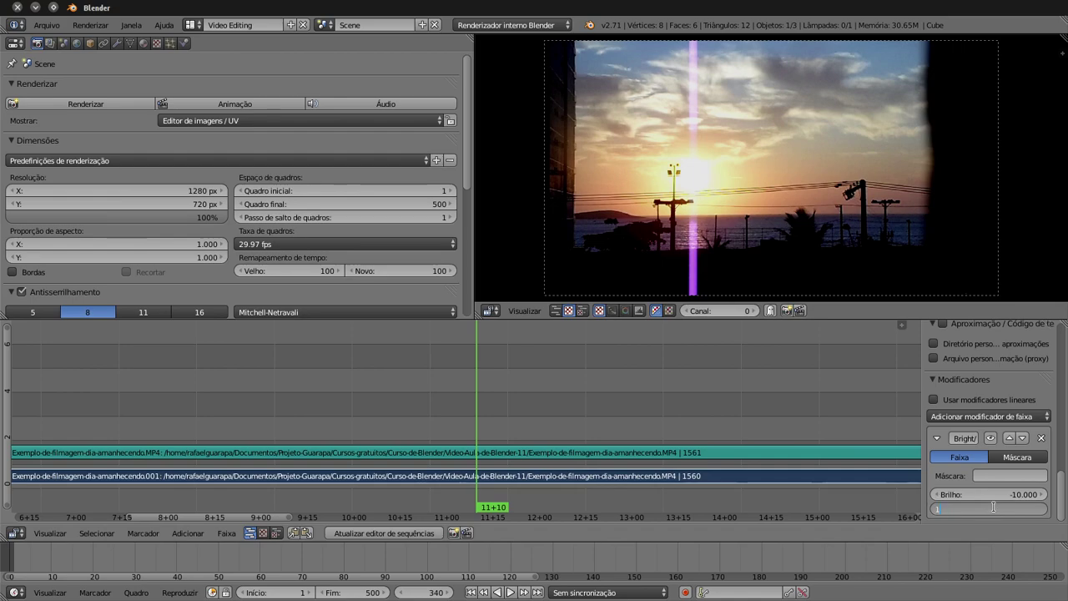
pyautogui.write('0')
pyautogui.press('Return')
pyautogui.click(996, 510)
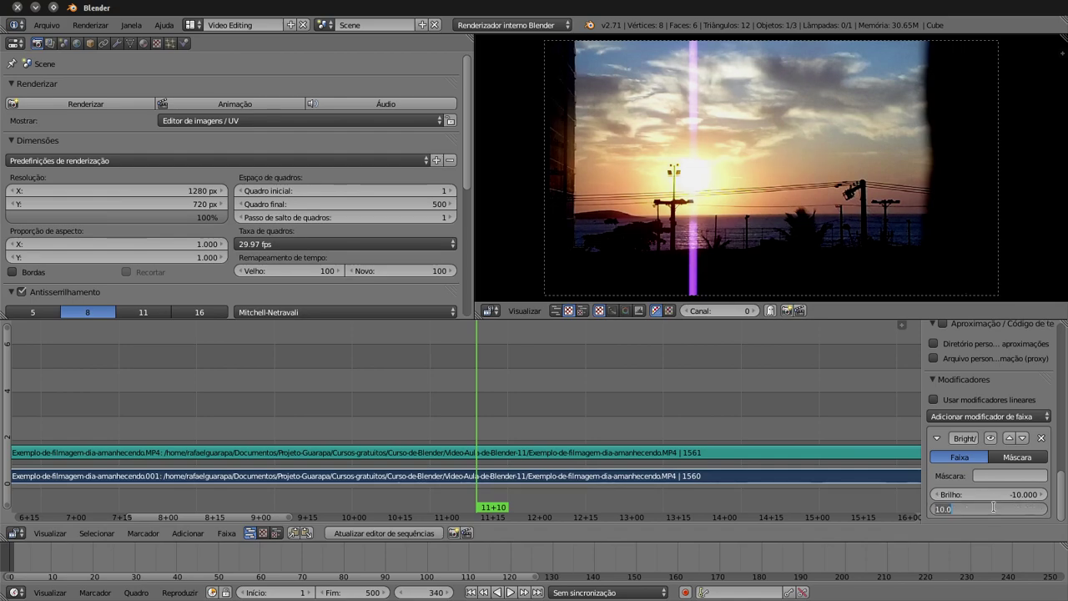
pyautogui.write('20')
pyautogui.press('Return')
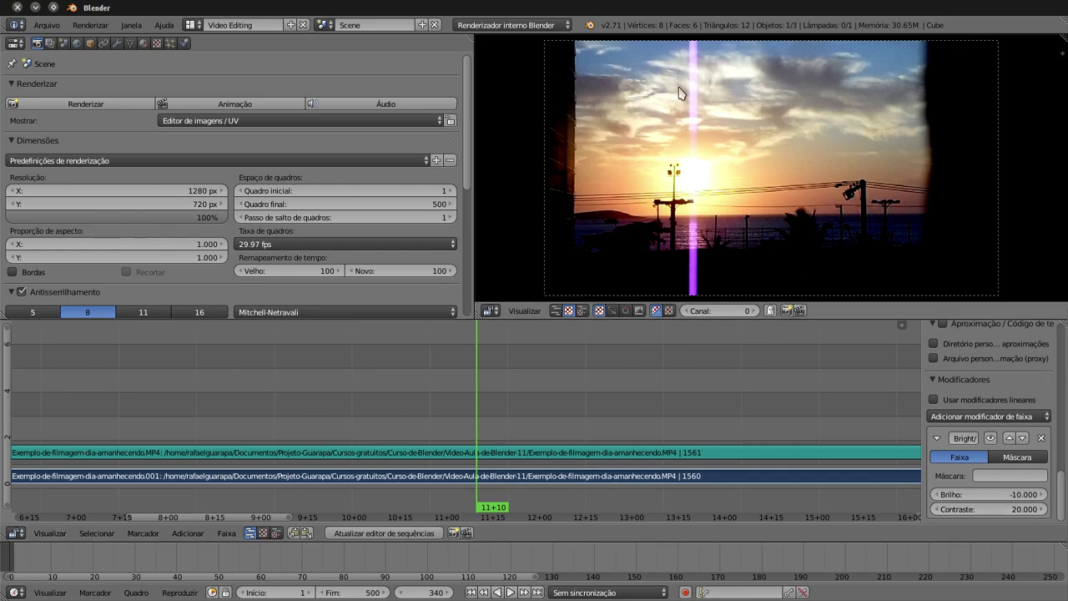
pyautogui.click(1005, 510)
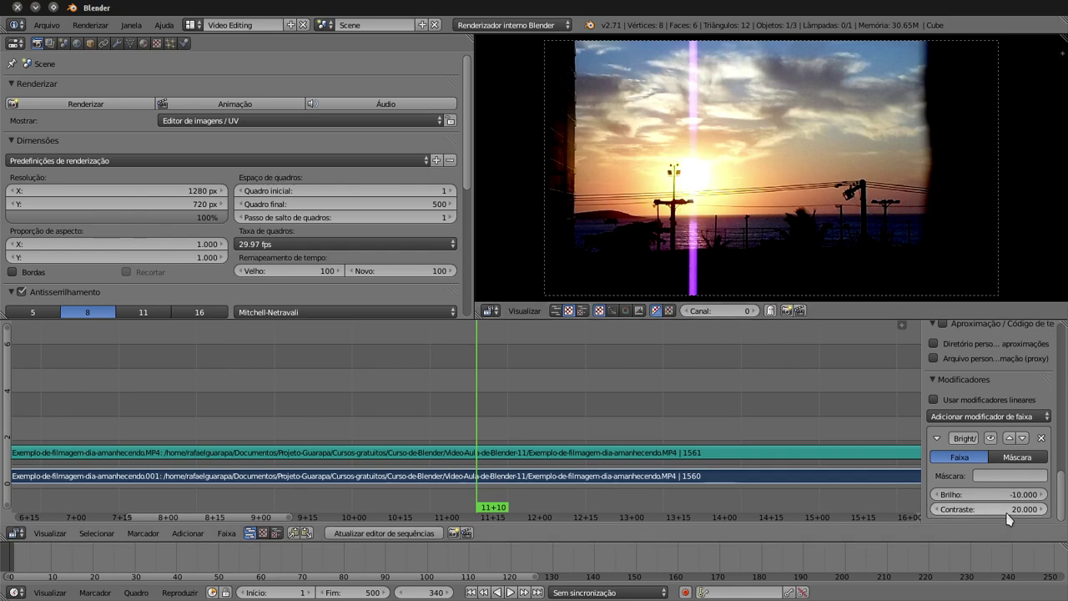
pyautogui.write('0')
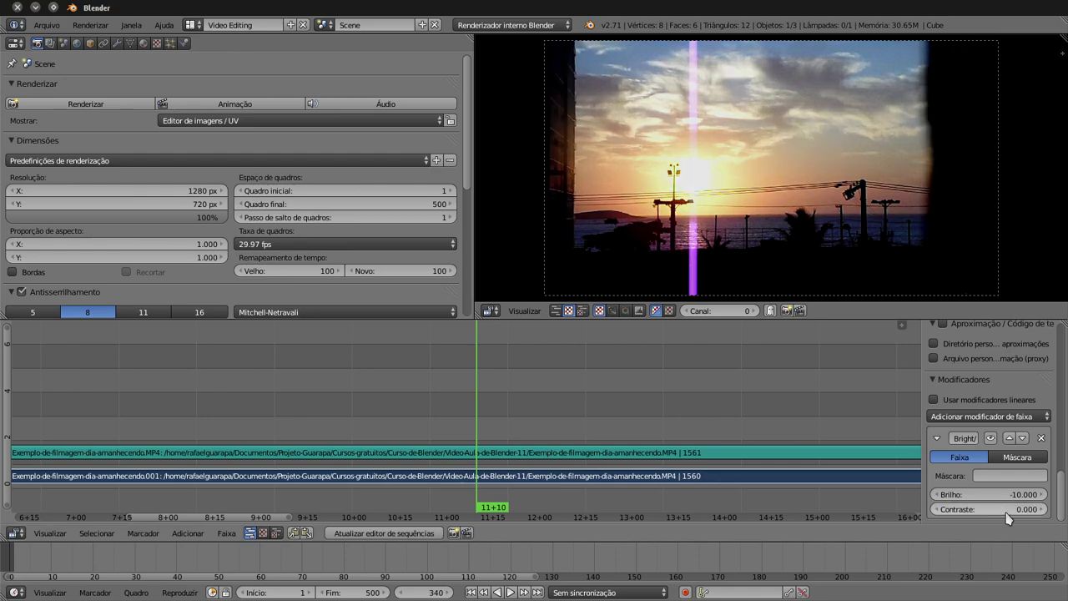
pyautogui.click(1005, 510)
pyautogui.press('Return')
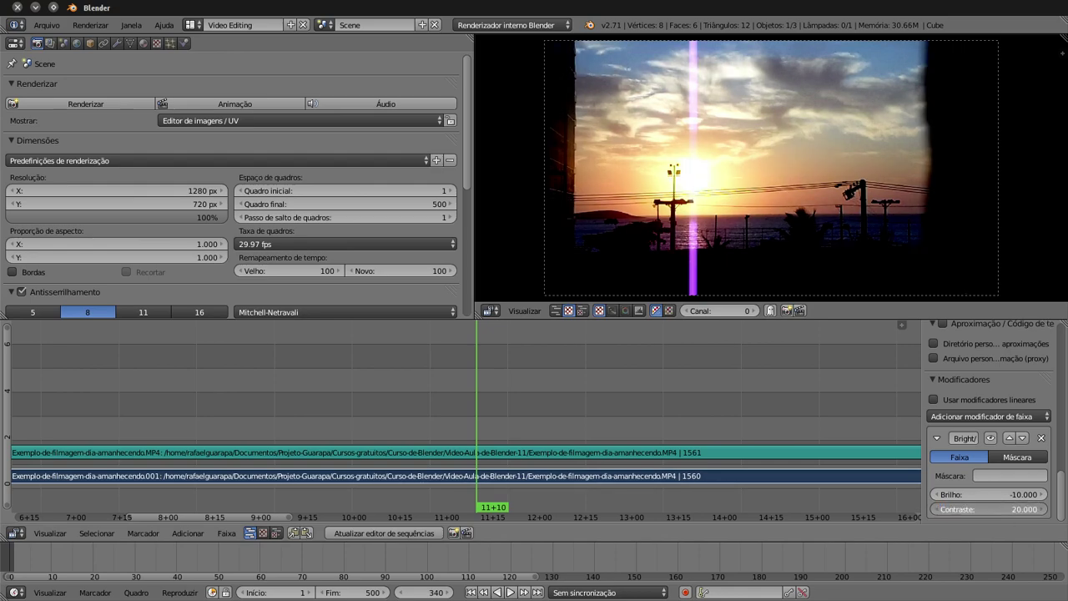
pyautogui.hotkey('ctrl', 'z')
# - Try contrast 10, 0, -10 and -50, settle on 10, and play the clip with Alt+A
pyautogui.click(1006, 510)
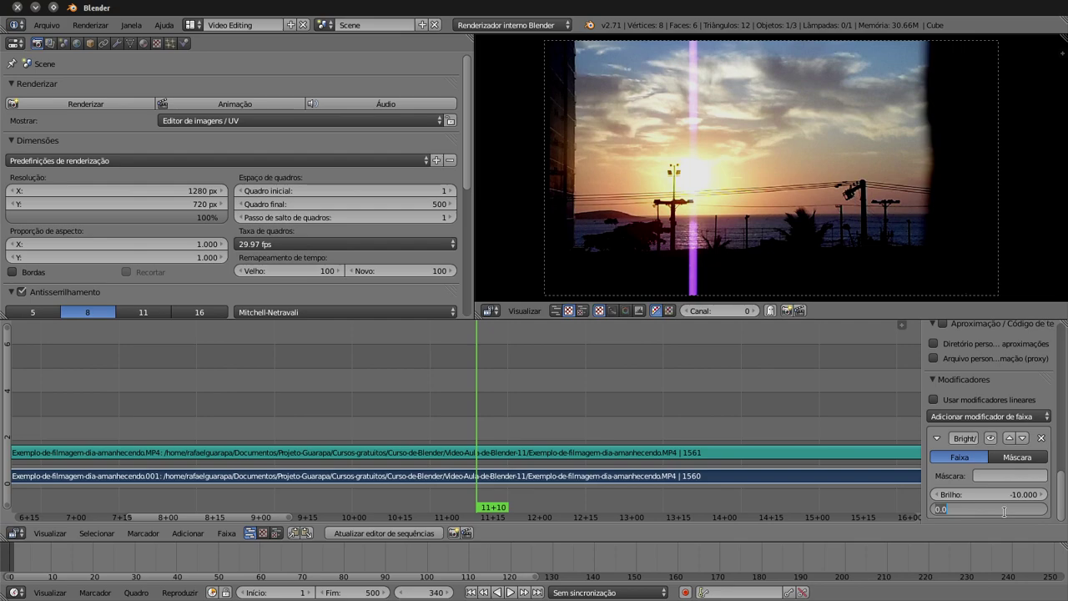
pyautogui.write('10')
pyautogui.press('Return')
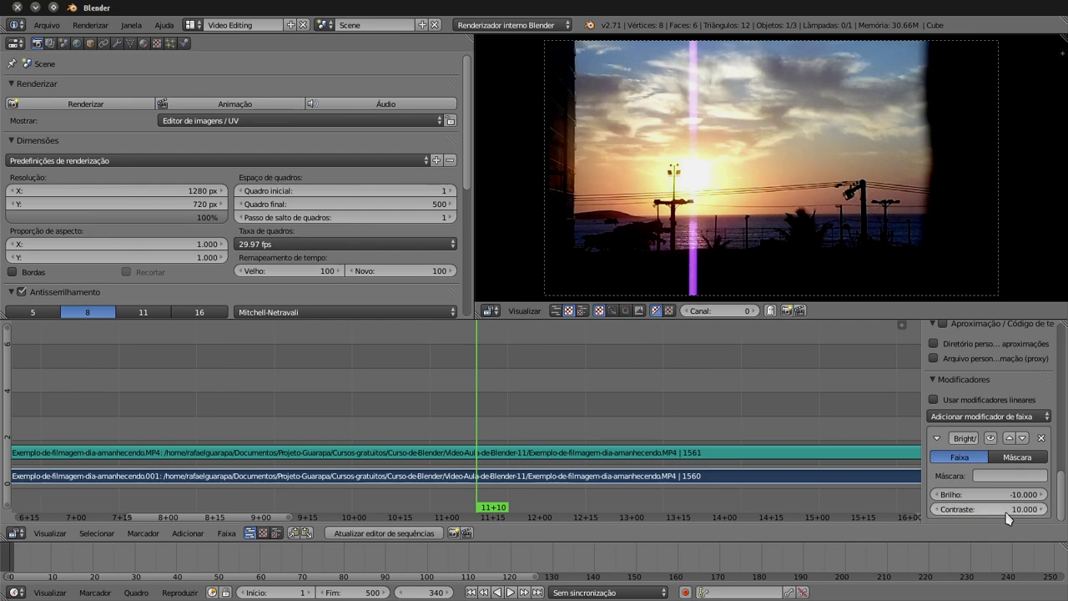
pyautogui.click(1008, 507)
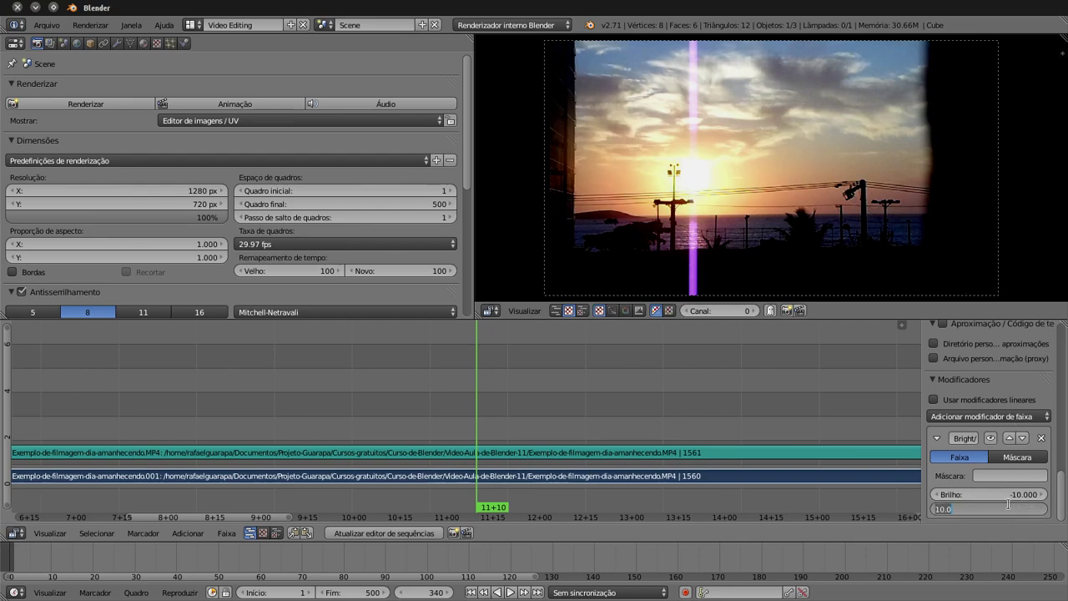
pyautogui.write('0')
pyautogui.press('Return')
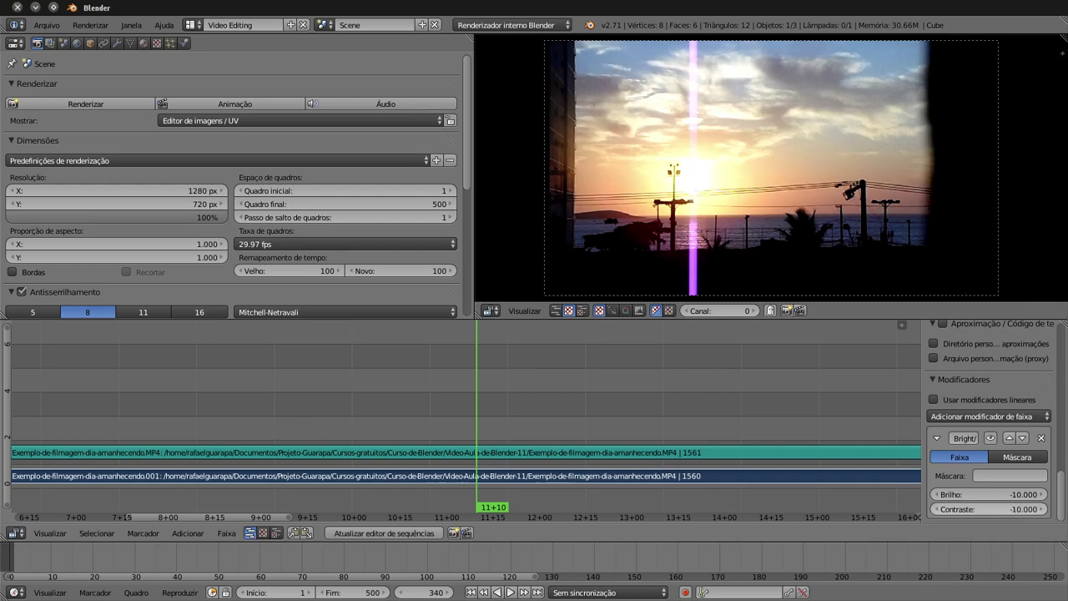
pyautogui.click(1010, 509)
pyautogui.write('-50.000')
pyautogui.press('Return')
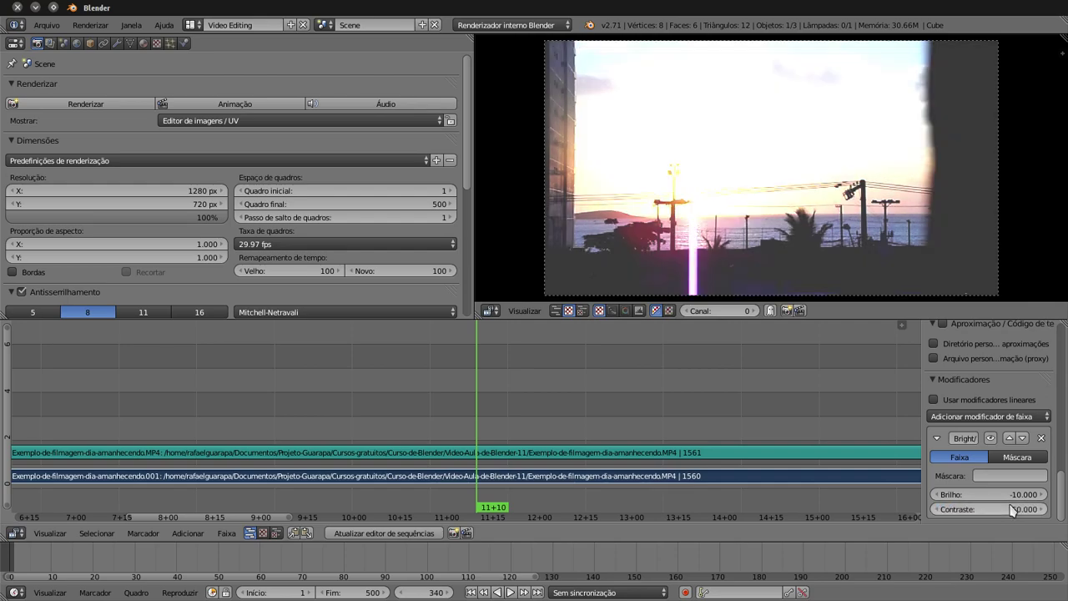
pyautogui.click(1006, 507)
pyautogui.write('-50.0')
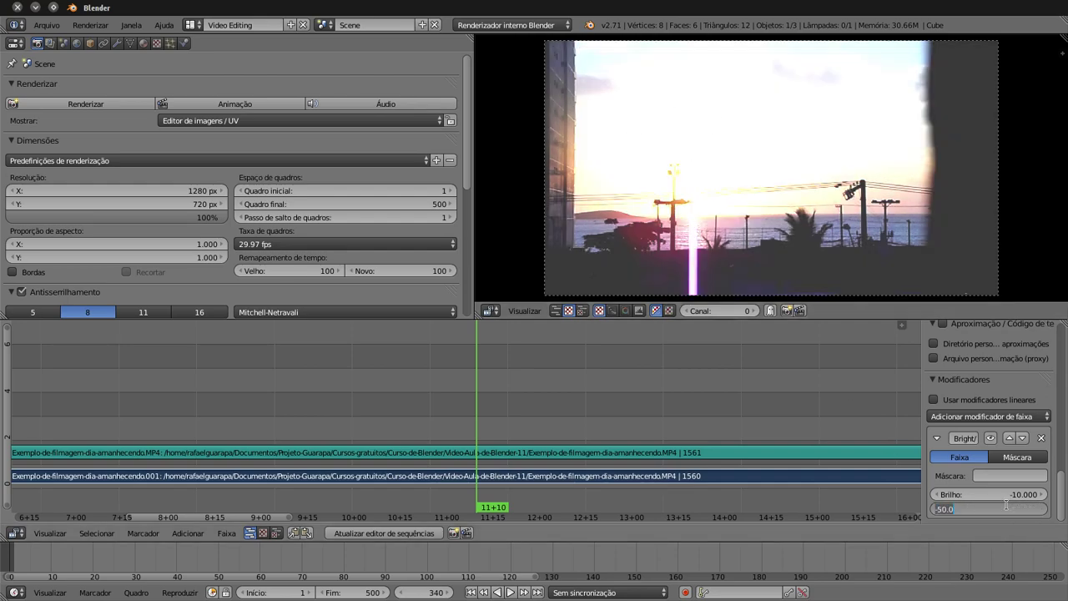
pyautogui.write('10')
pyautogui.press('Return')
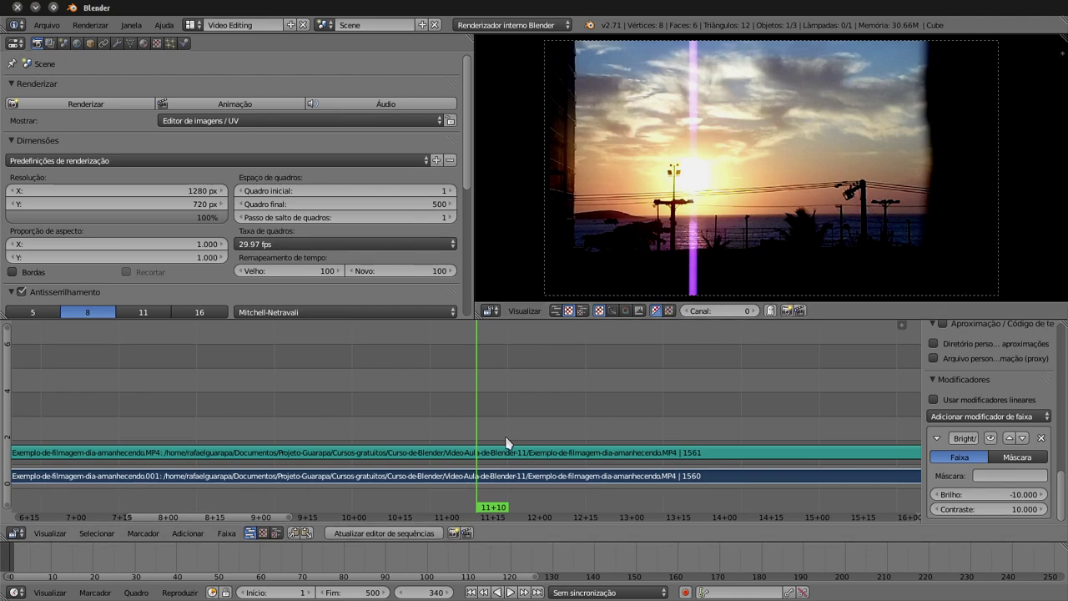
pyautogui.hotkey('alt', 'a')
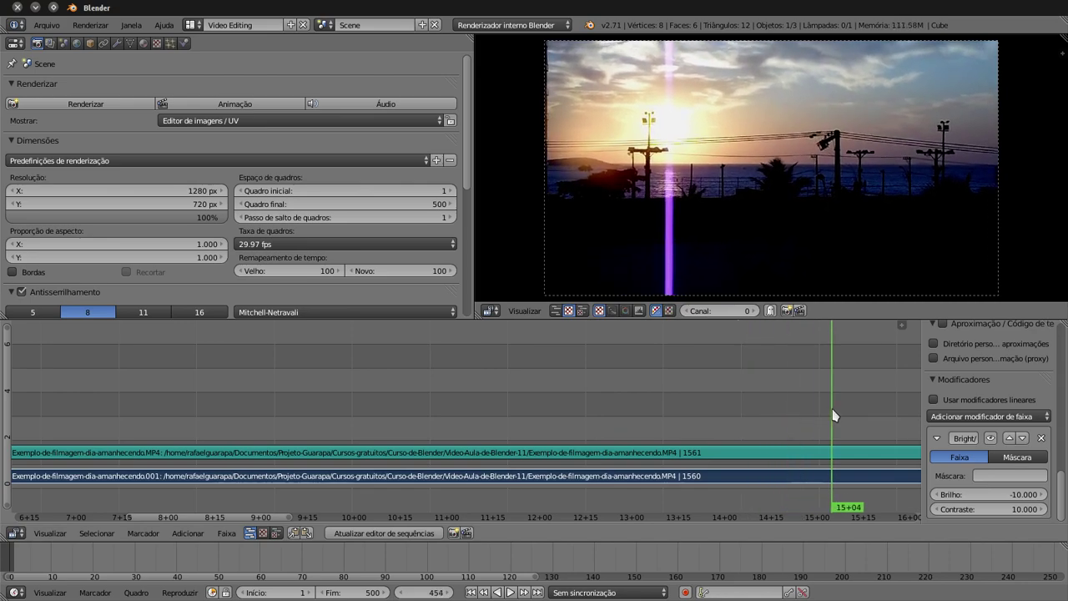
# - Scrub back to frame 355 and add a Curves strip modifier to the sunset strip
pyautogui.moveTo(834, 415); pyautogui.dragTo(525, 389)
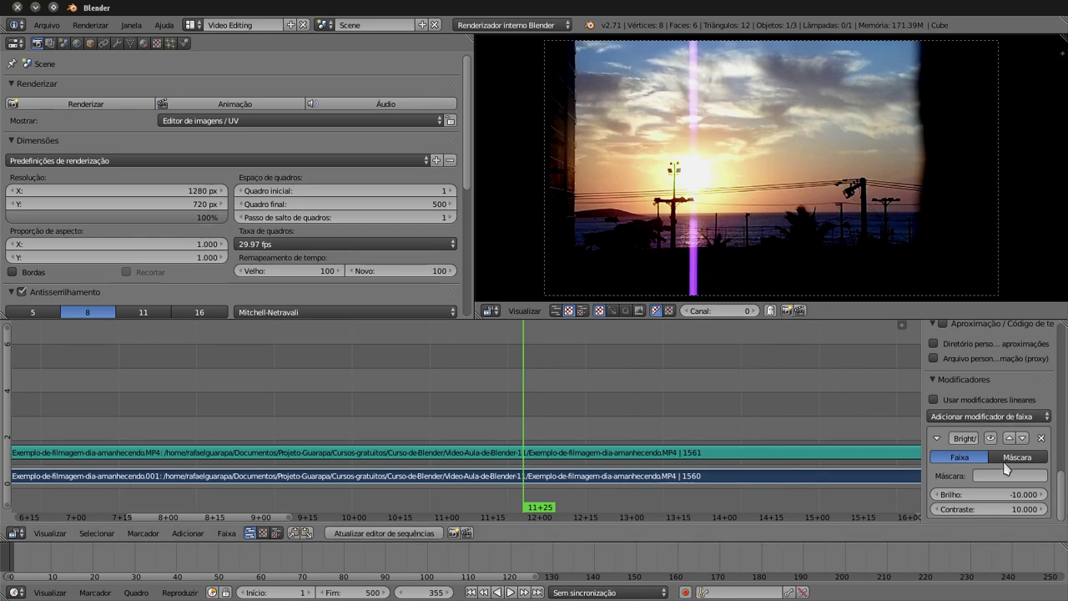
pyautogui.moveTo(1065, 506); pyautogui.dragTo(1065, 483)
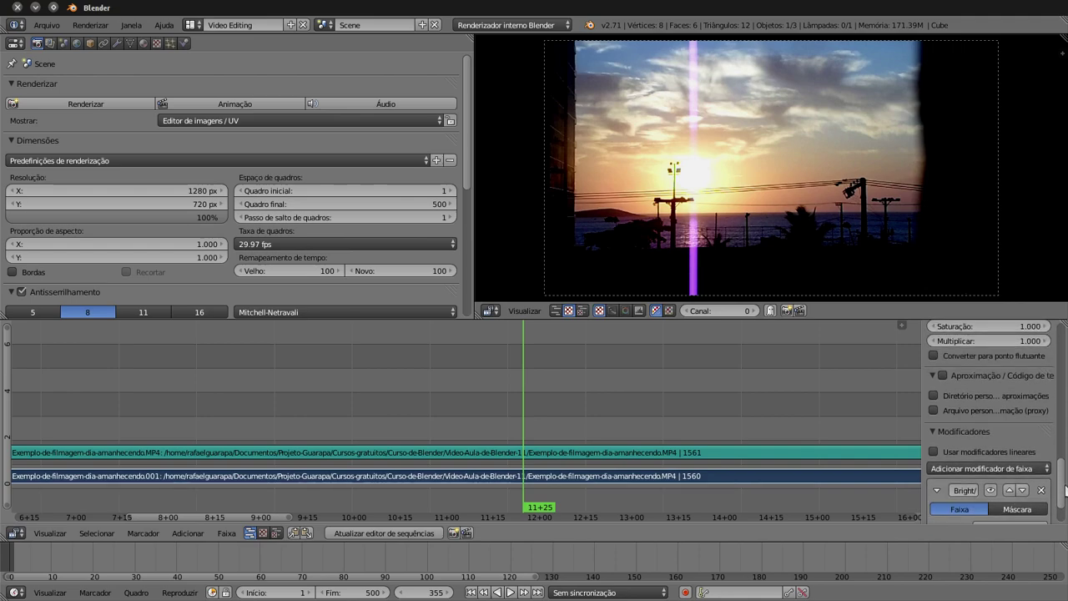
pyautogui.scroll(-2, 1019, 450)
pyautogui.click(1010, 428)
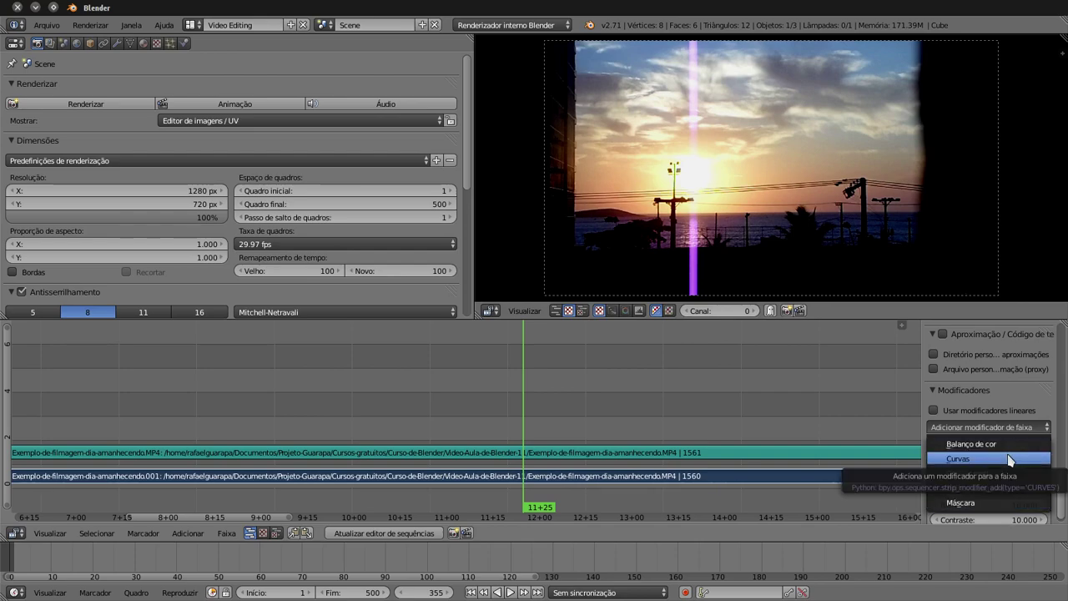
pyautogui.click(1023, 489)
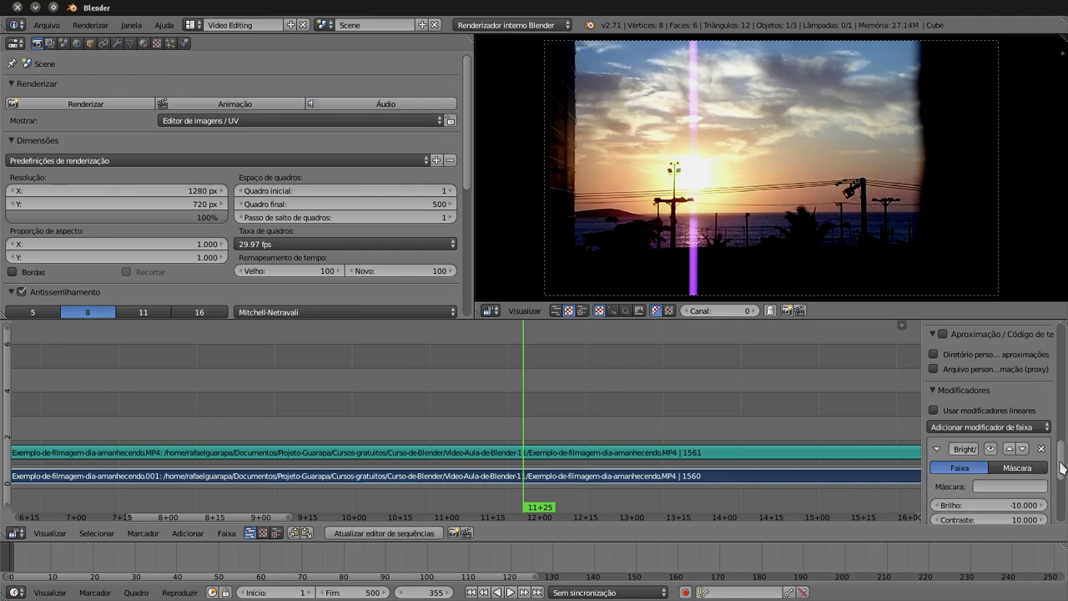
pyautogui.scroll(-1, 1063, 465)
pyautogui.moveTo(1063, 466); pyautogui.dragTo(1064, 511)
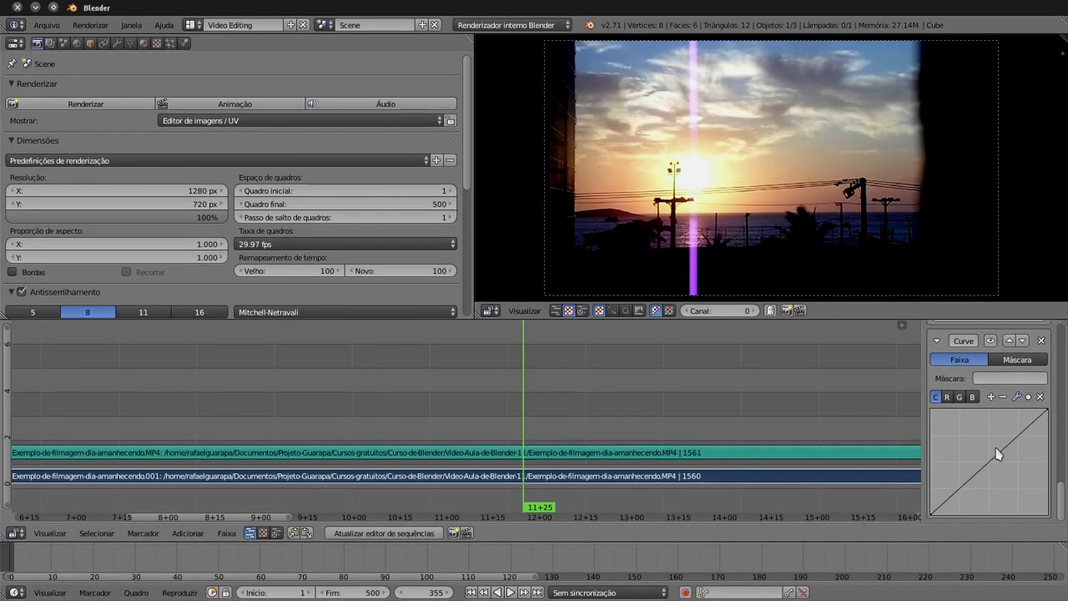
# - On the R channel, bow the red curve upward into a convex arc for a warmer, pinker sunset
pyautogui.click(948, 397)
pyautogui.moveTo(988, 464); pyautogui.dragTo(968, 446)
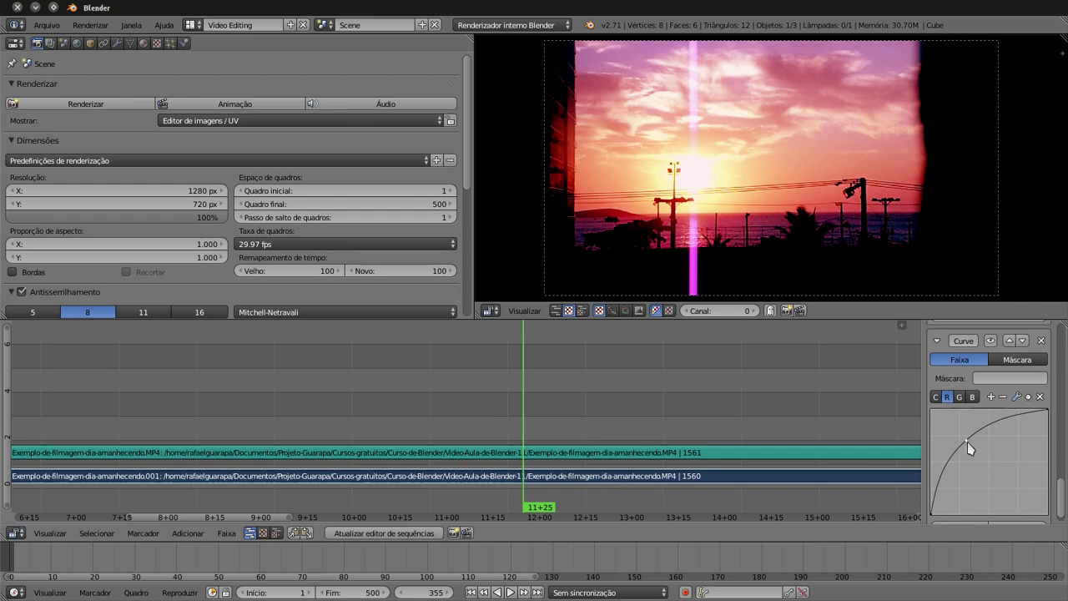
pyautogui.moveTo(967, 443); pyautogui.dragTo(1024, 506)
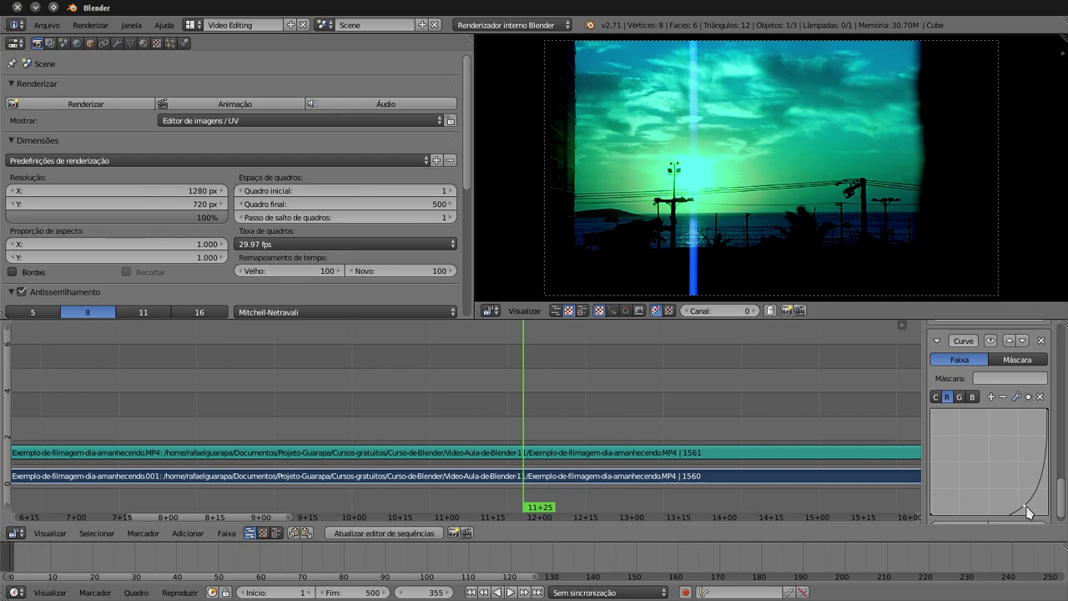
pyautogui.moveTo(1025, 507); pyautogui.dragTo(1015, 501)
pyautogui.moveTo(1015, 501); pyautogui.dragTo(1003, 482)
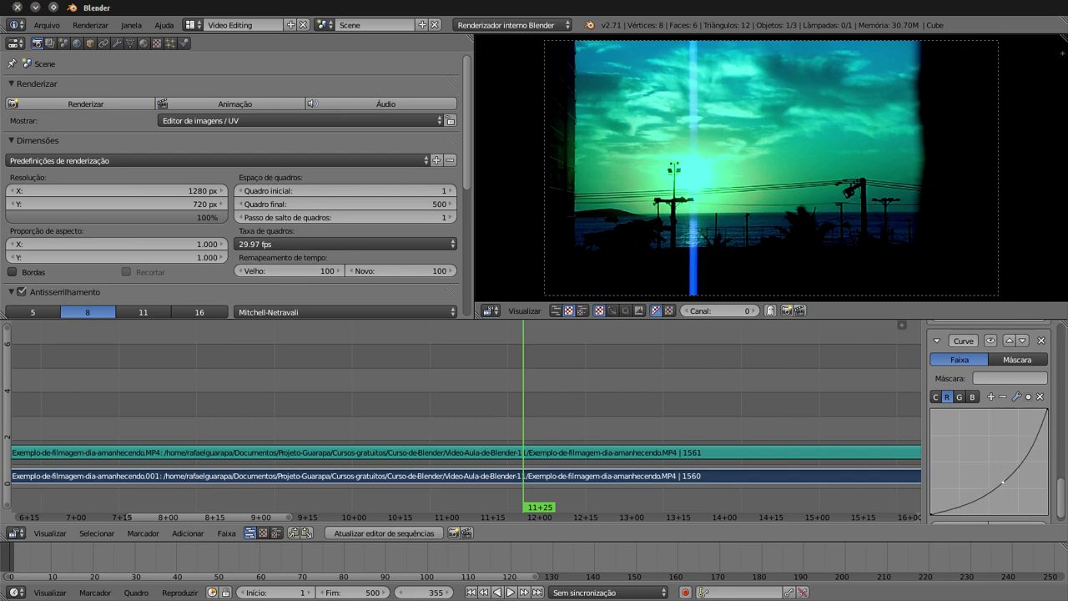
pyautogui.moveTo(1003, 482)
pyautogui.mouseDown()
pyautogui.moveTo(973, 444)
pyautogui.moveTo(1017, 481)
pyautogui.mouseUp()
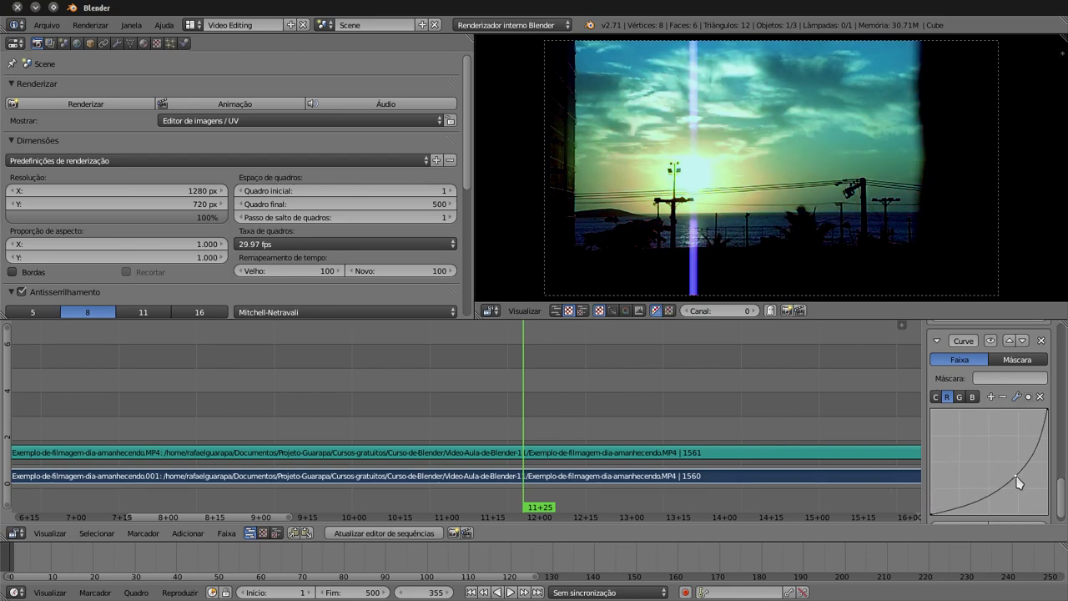
pyautogui.moveTo(1016, 476)
pyautogui.mouseDown()
pyautogui.moveTo(980, 443)
pyautogui.moveTo(990, 463)
pyautogui.mouseUp()
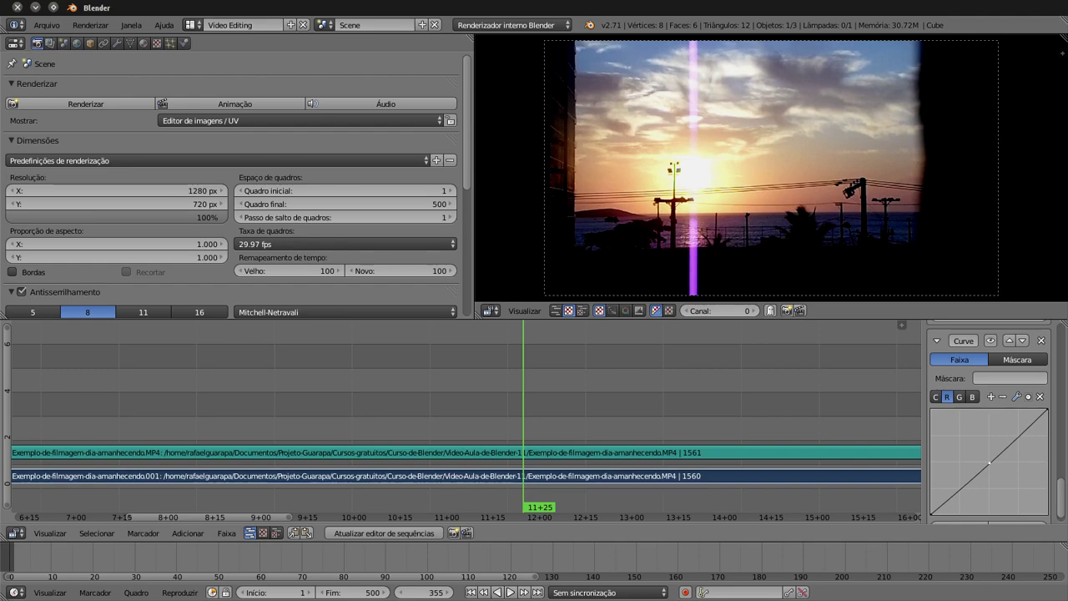
pyautogui.moveTo(991, 466)
pyautogui.mouseDown()
pyautogui.moveTo(978, 449)
pyautogui.moveTo(994, 457)
pyautogui.mouseUp()
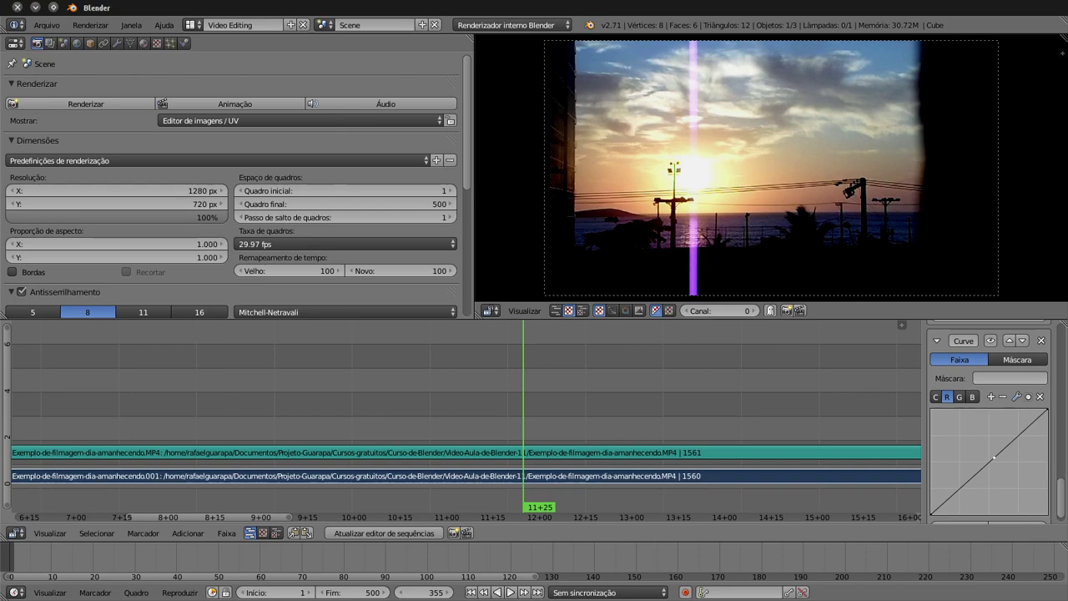
pyautogui.moveTo(994, 458); pyautogui.dragTo(987, 454)
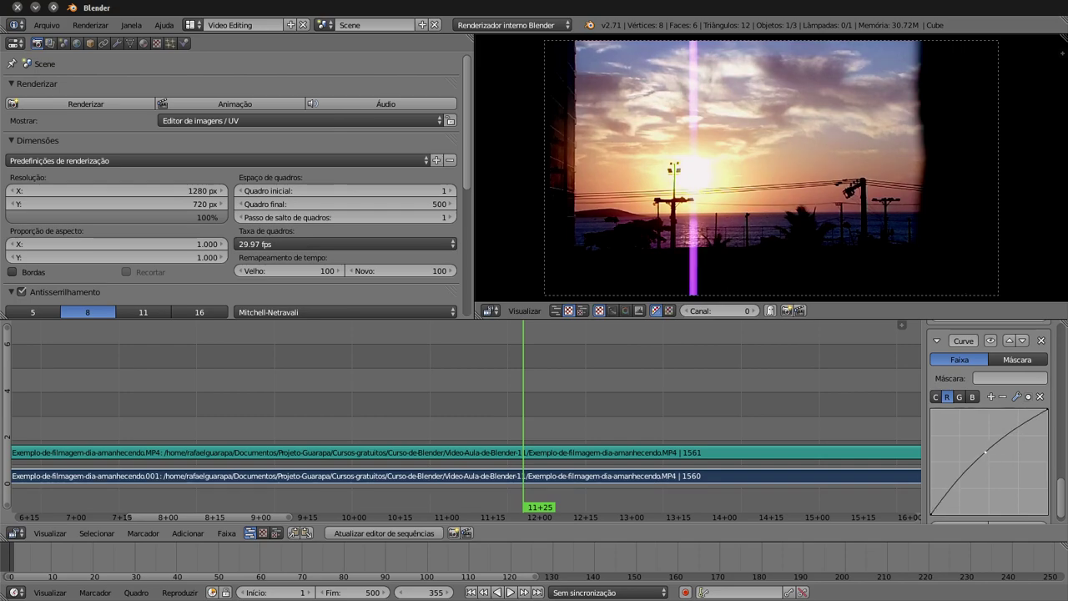
pyautogui.moveTo(987, 453); pyautogui.dragTo(983, 452)
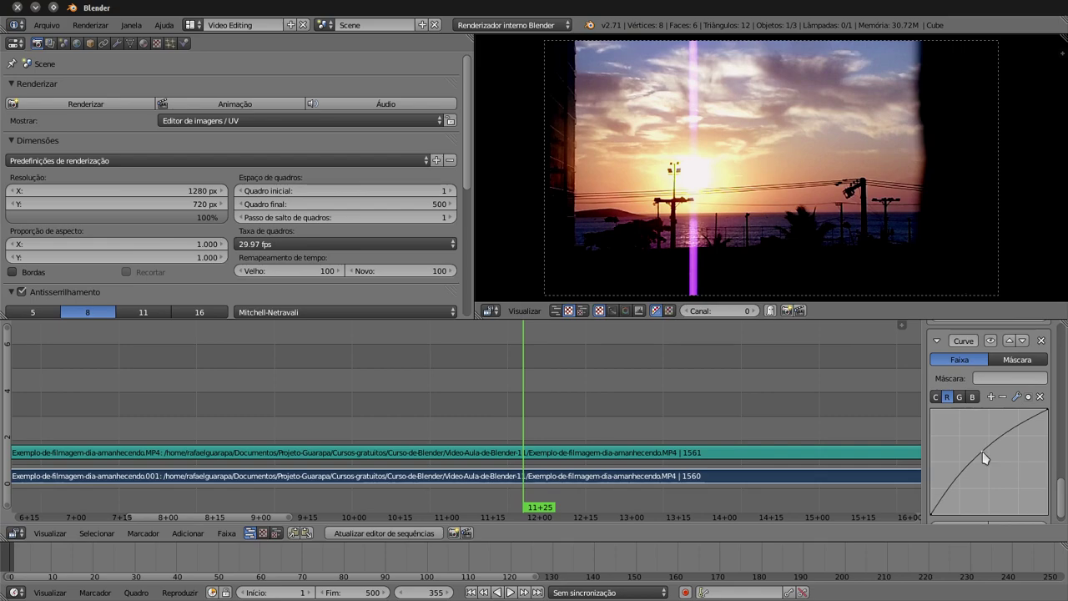
# - Test bending the green channel curve up and down, then return it to a straight diagonal
pyautogui.click(961, 399)
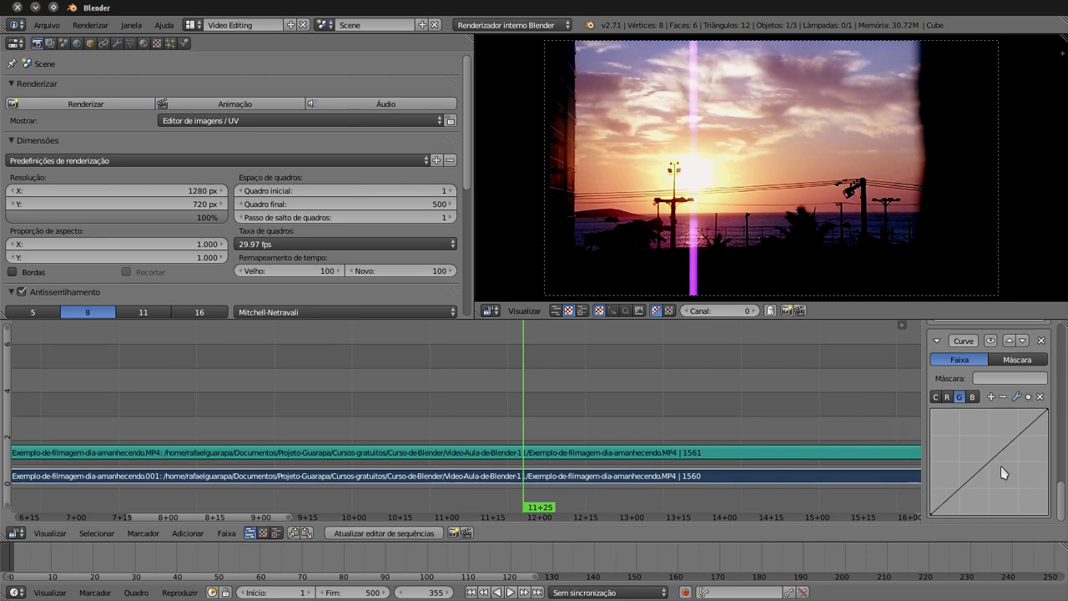
pyautogui.moveTo(992, 469); pyautogui.dragTo(973, 444)
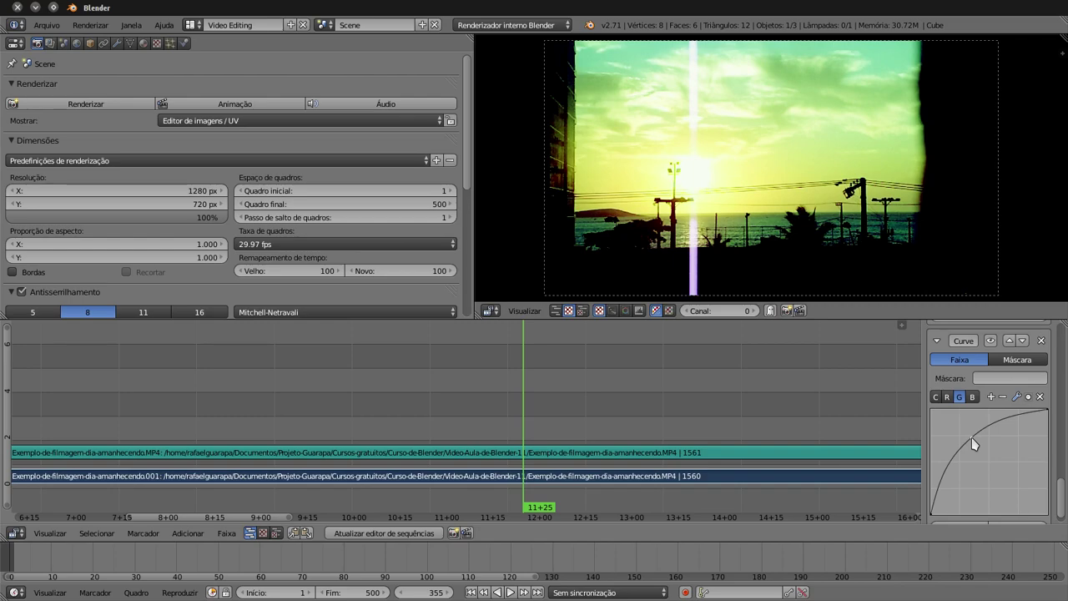
pyautogui.moveTo(972, 444); pyautogui.dragTo(1025, 502)
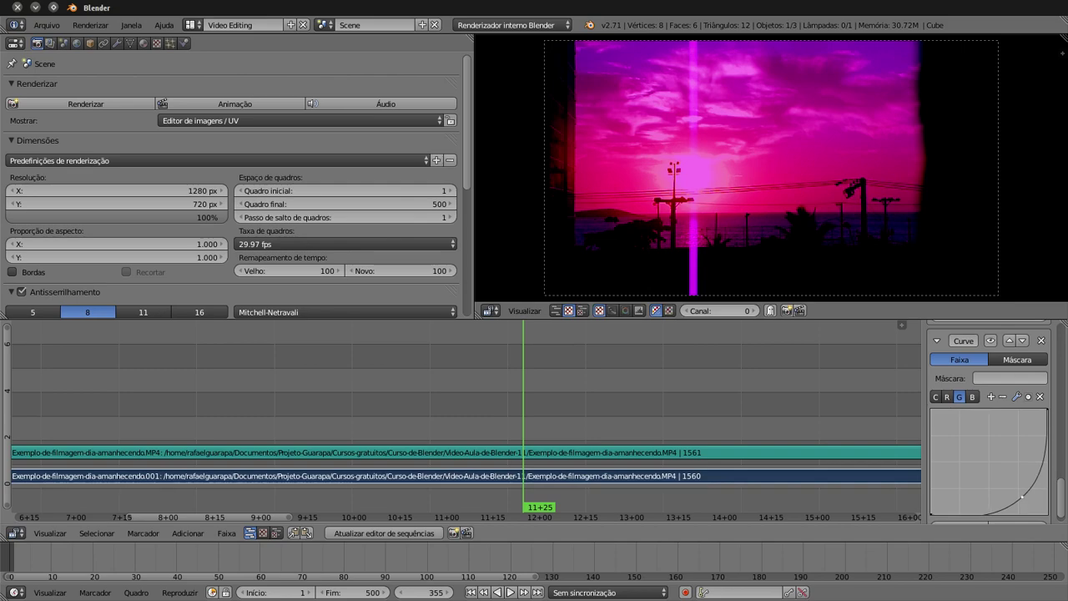
pyautogui.moveTo(1025, 502); pyautogui.dragTo(947, 421)
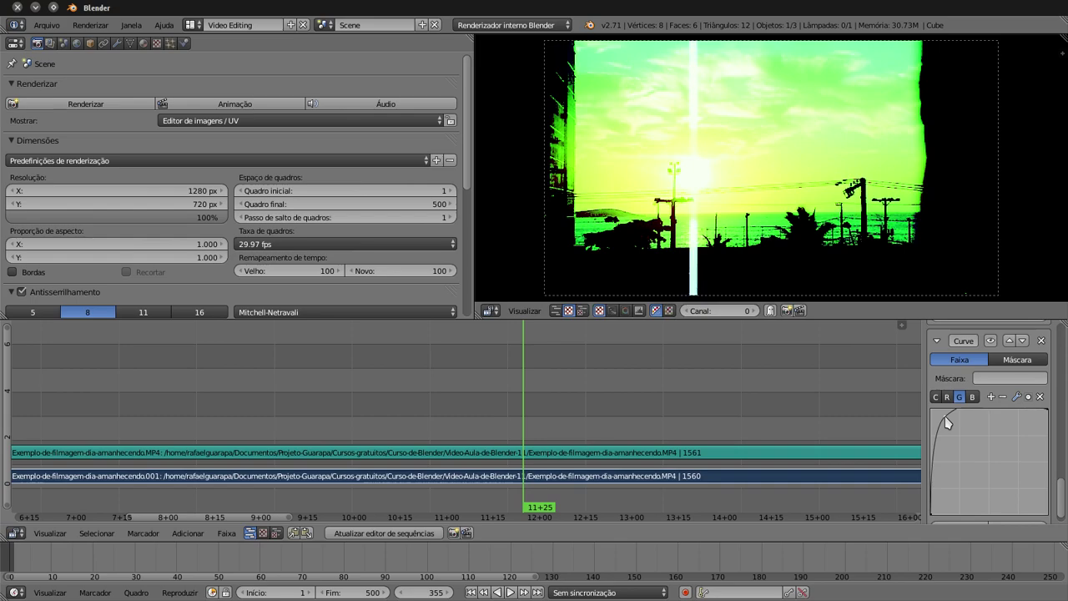
pyautogui.moveTo(945, 422)
pyautogui.mouseDown()
pyautogui.moveTo(999, 472)
pyautogui.moveTo(992, 463)
pyautogui.mouseUp()
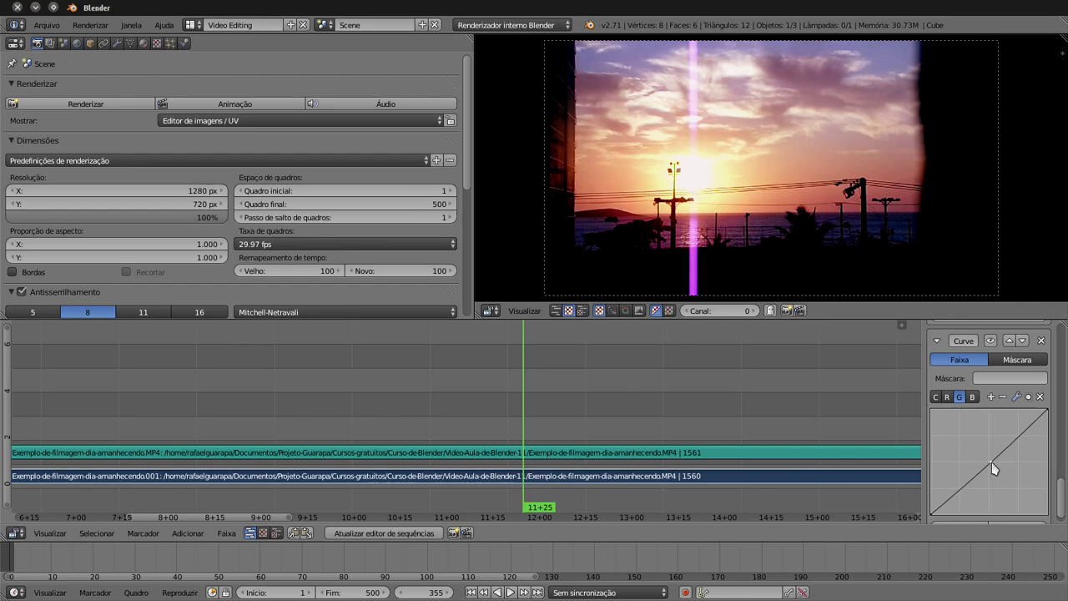
# - On the B channel, try raising and lowering the curve, ending with a gentle downward bend
pyautogui.click(972, 397)
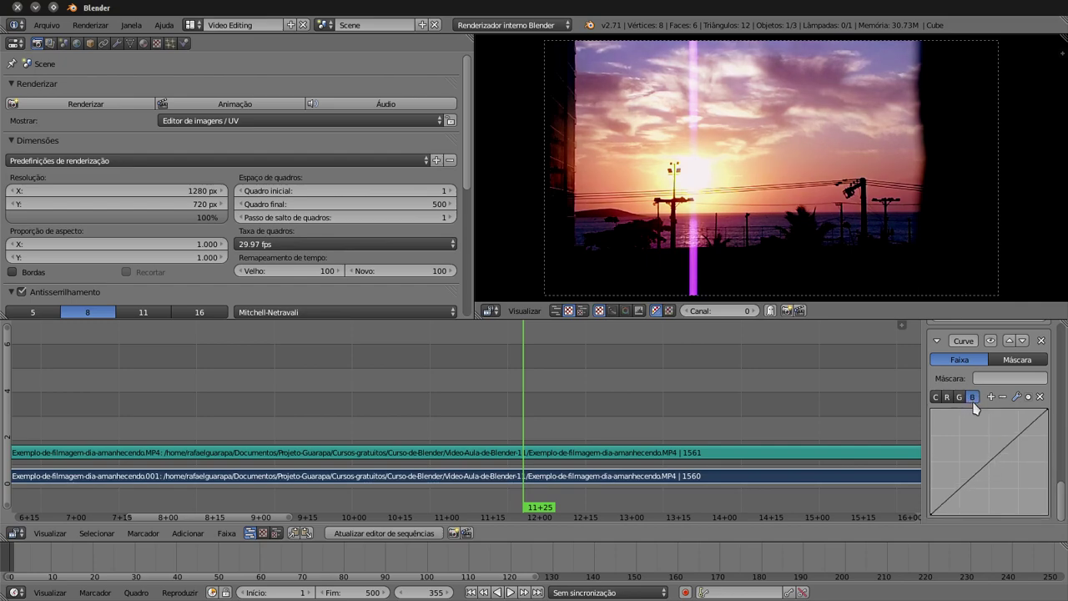
pyautogui.moveTo(989, 469); pyautogui.dragTo(960, 439)
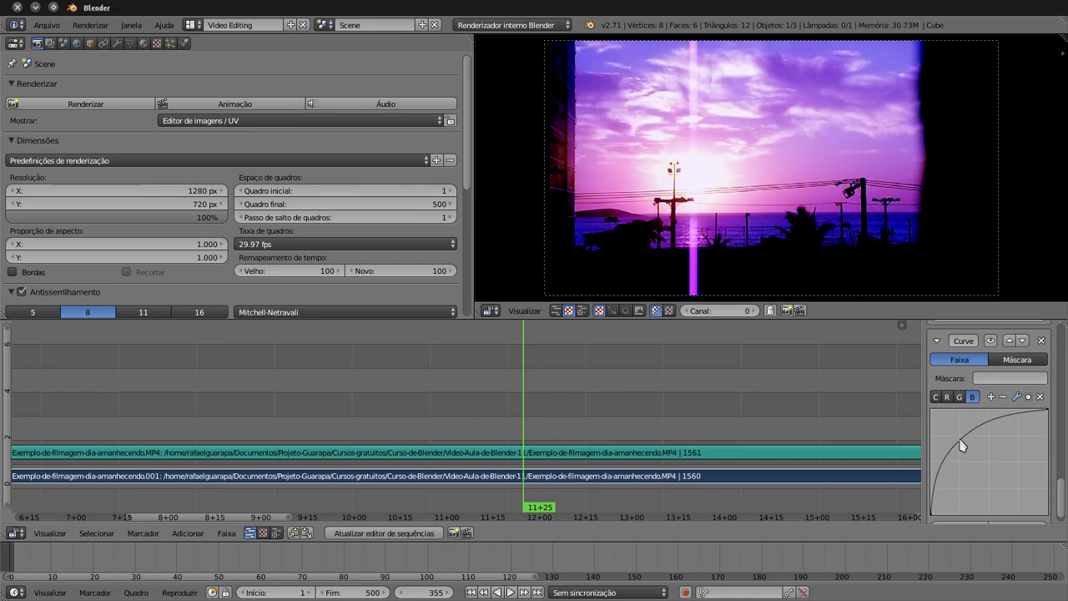
pyautogui.moveTo(960, 440)
pyautogui.mouseDown()
pyautogui.moveTo(1006, 491)
pyautogui.moveTo(991, 480)
pyautogui.moveTo(1002, 476)
pyautogui.mouseUp()
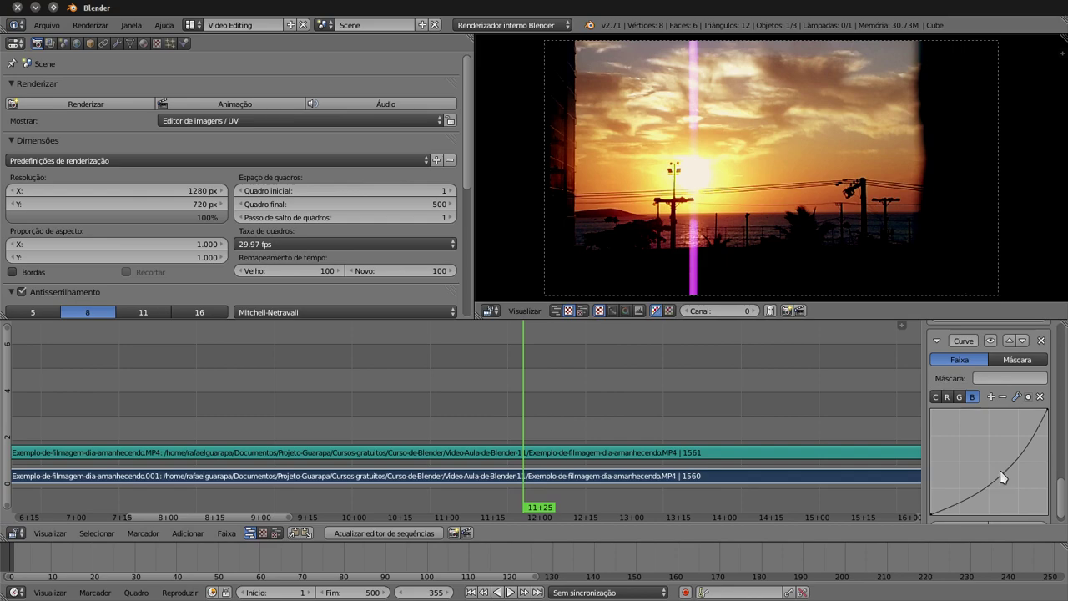
pyautogui.moveTo(1001, 475)
pyautogui.mouseDown()
pyautogui.moveTo(982, 446)
pyautogui.moveTo(985, 457)
pyautogui.moveTo(982, 447)
pyautogui.moveTo(990, 451)
pyautogui.mouseUp()
pyautogui.moveTo(989, 446); pyautogui.dragTo(1002, 472)
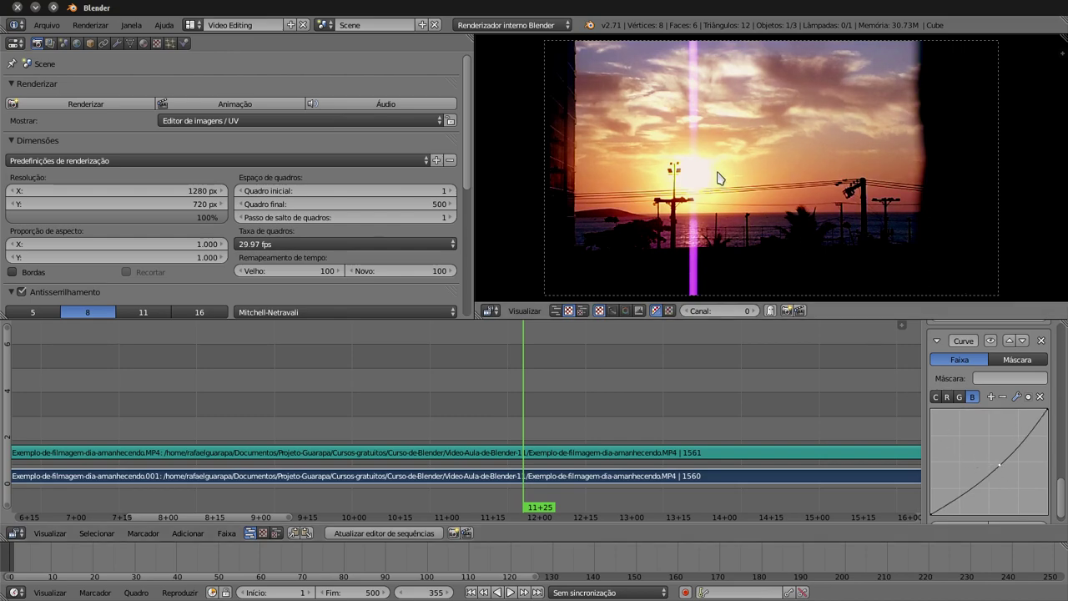
pyautogui.click(515, 592)
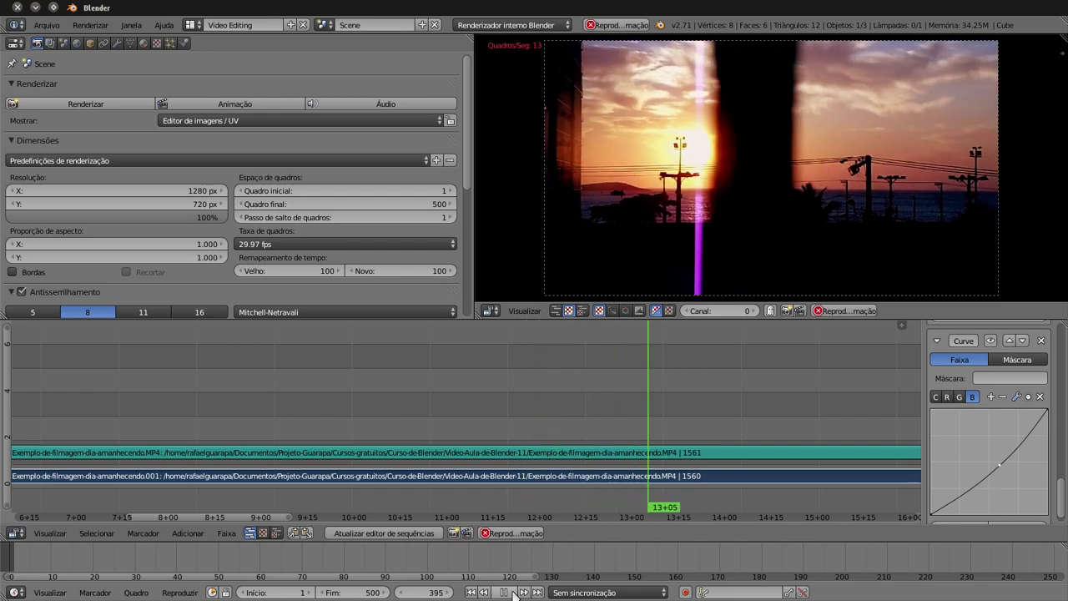
pyautogui.click(514, 592)
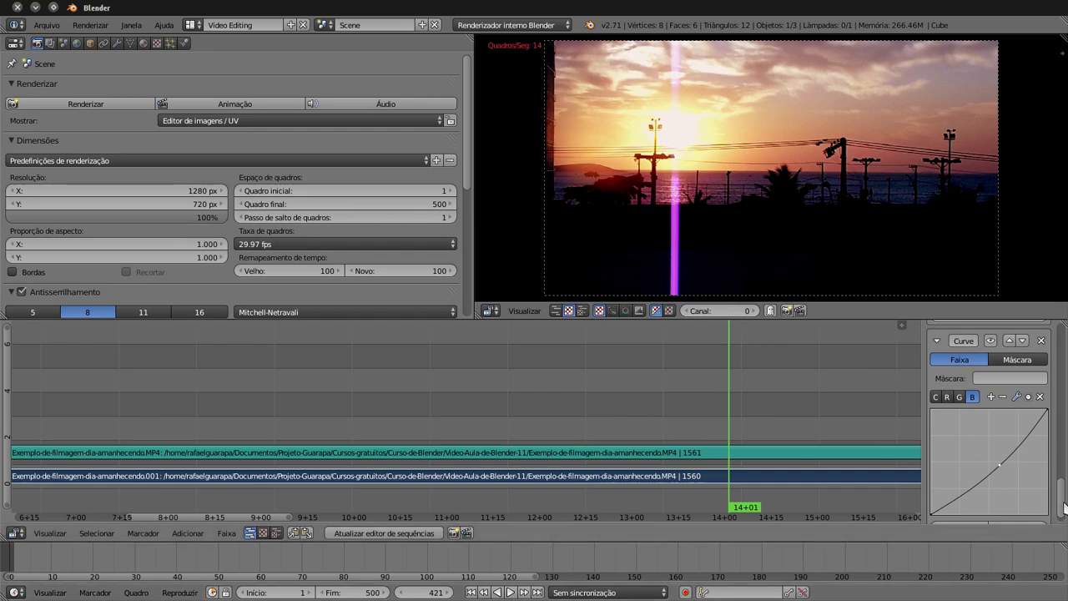
pyautogui.scroll(3, 1064, 507)
pyautogui.scroll(2, 1064, 501)
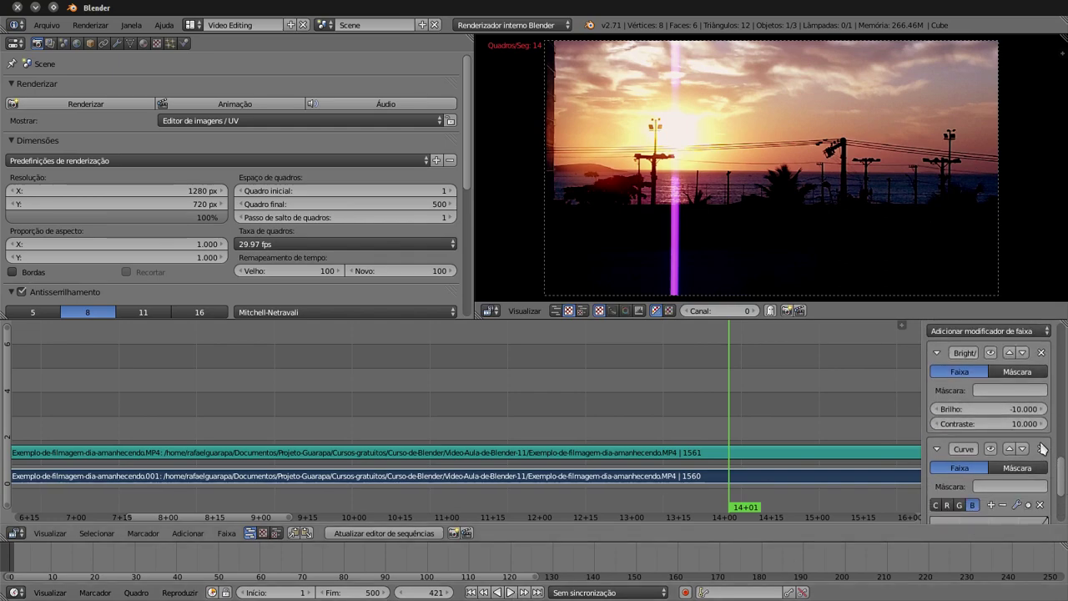
pyautogui.click(1041, 449)
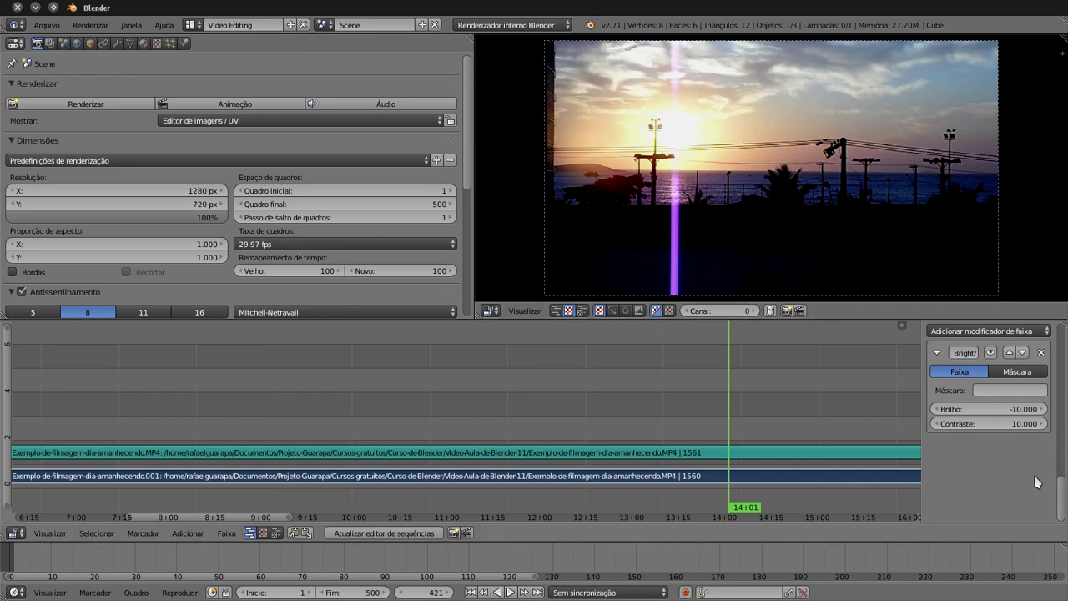
pyautogui.hotkey('ctrl', 'z')
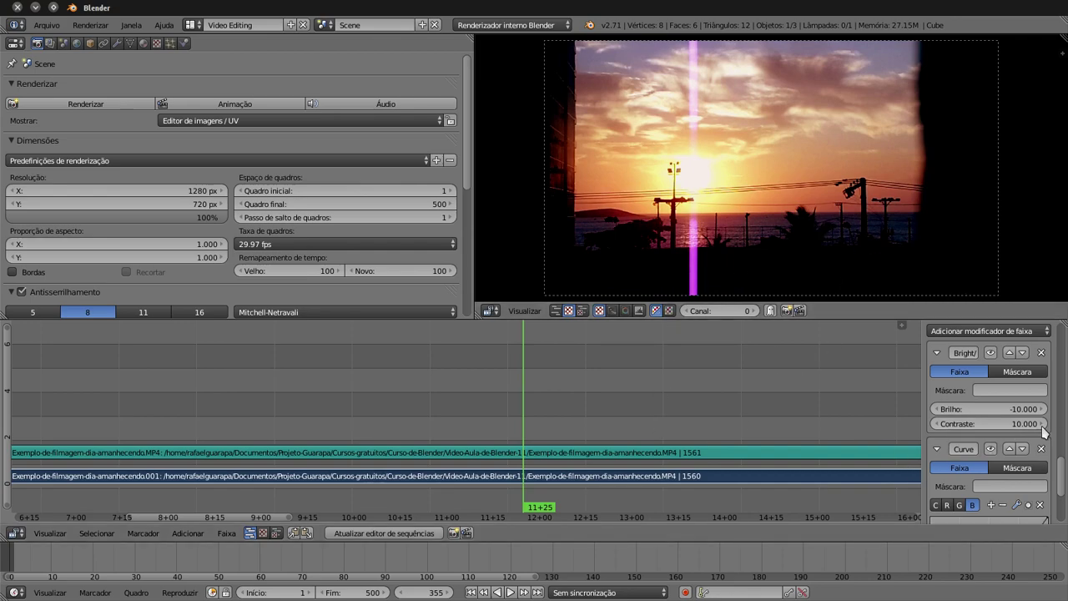
pyautogui.scroll(-3, 1060, 483)
pyautogui.scroll(3, 1060, 482)
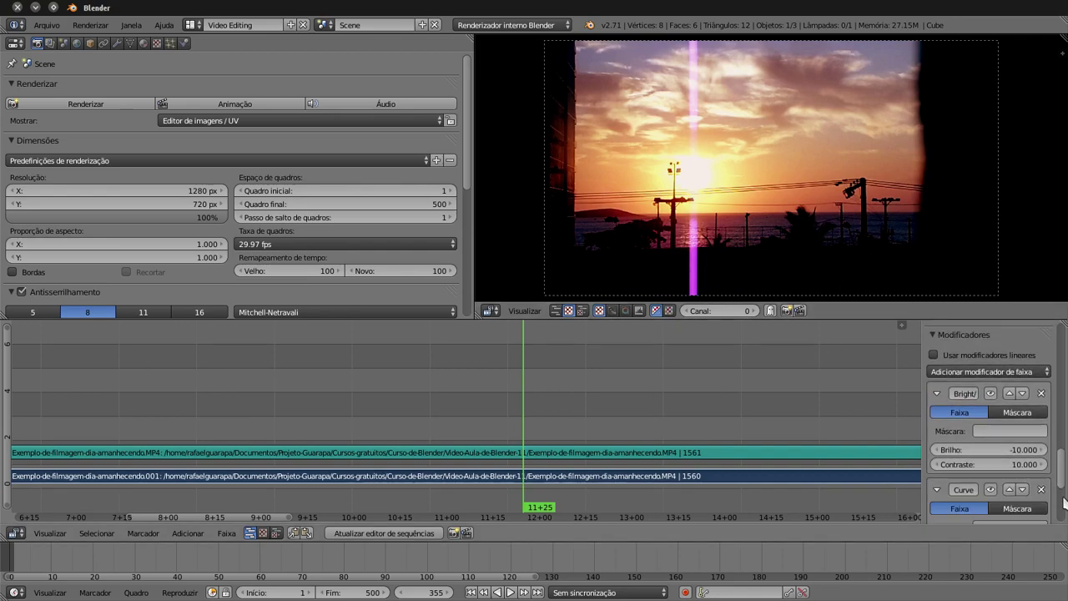
pyautogui.scroll(-3, 1061, 482)
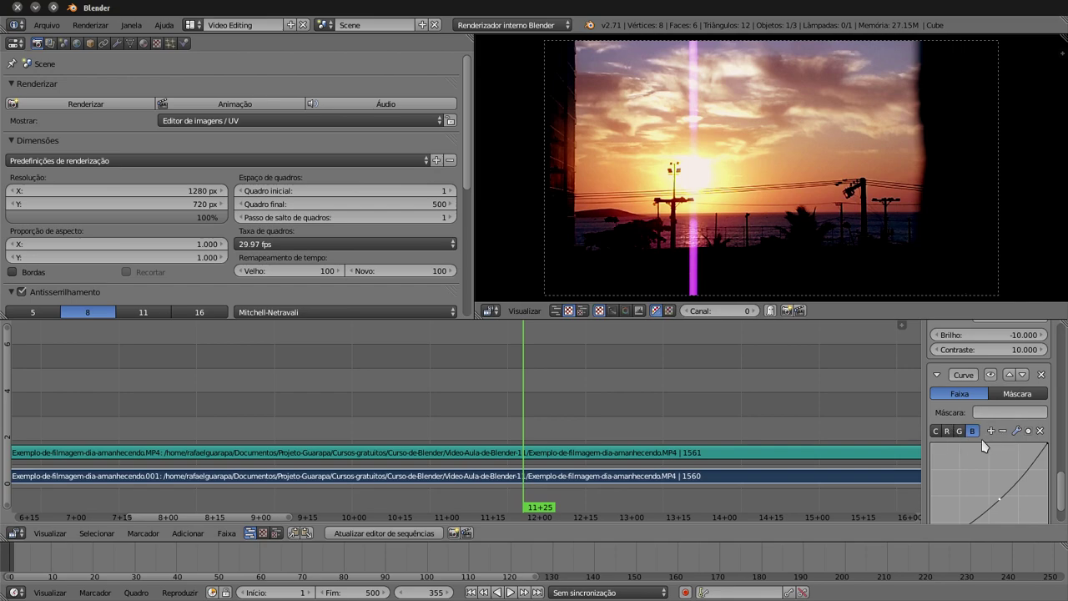
pyautogui.scroll(3, 1064, 492)
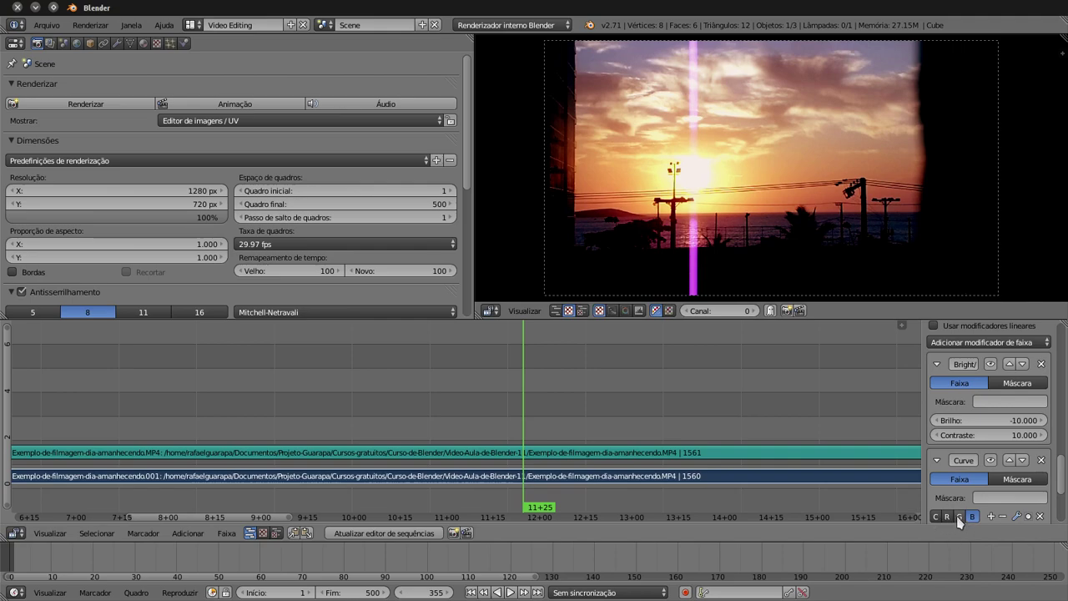
pyautogui.scroll(-5, 1064, 497)
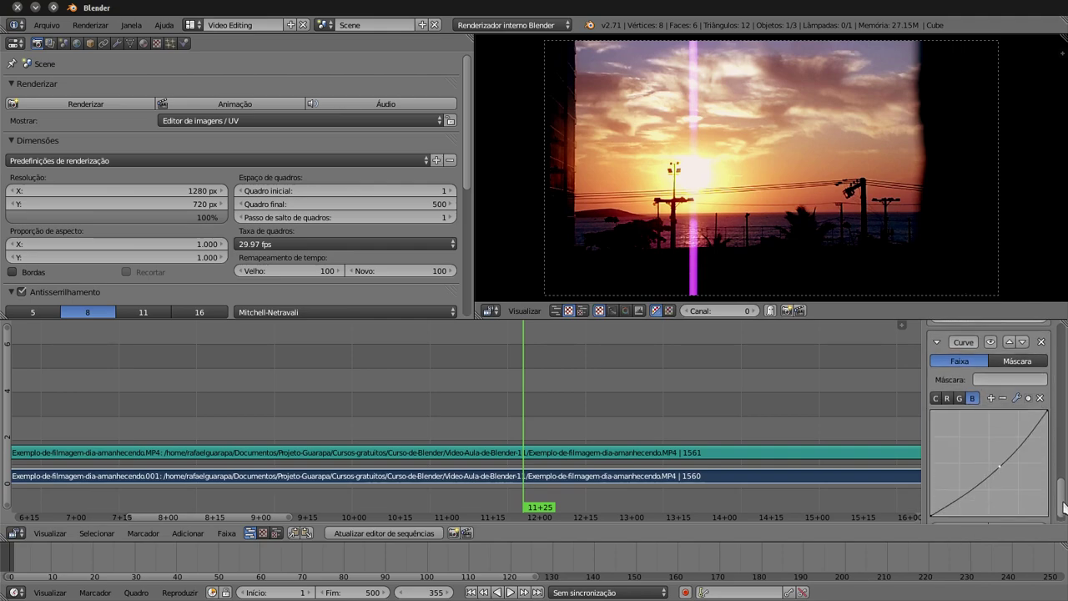
pyautogui.scroll(2, 1063, 505)
pyautogui.scroll(3, 1060, 501)
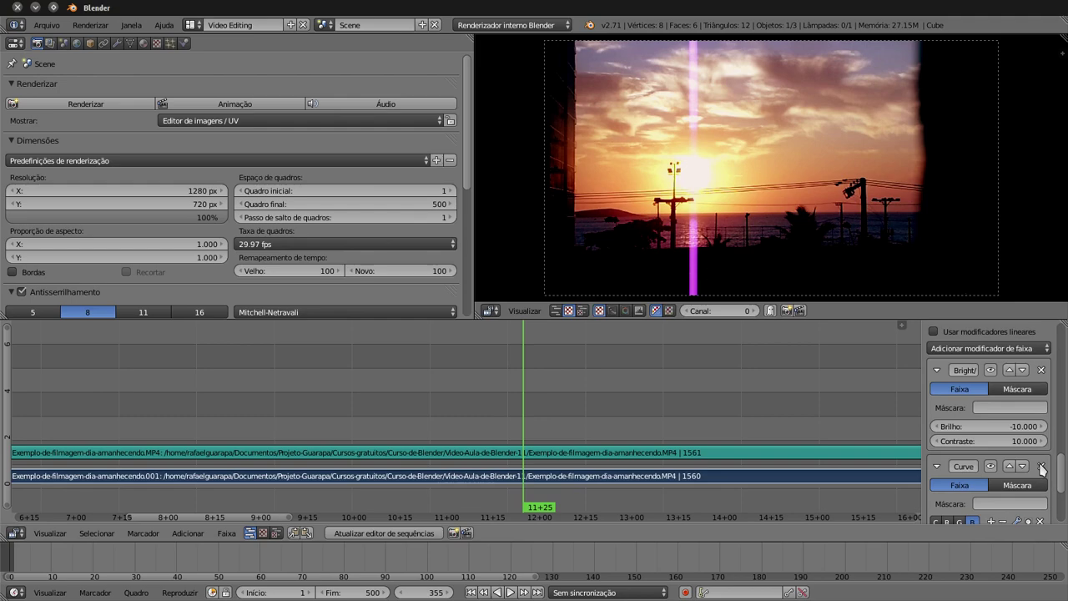
# - Remove the Curve and Brightness/Contrast modifiers, then undo both removals
pyautogui.click(1041, 467)
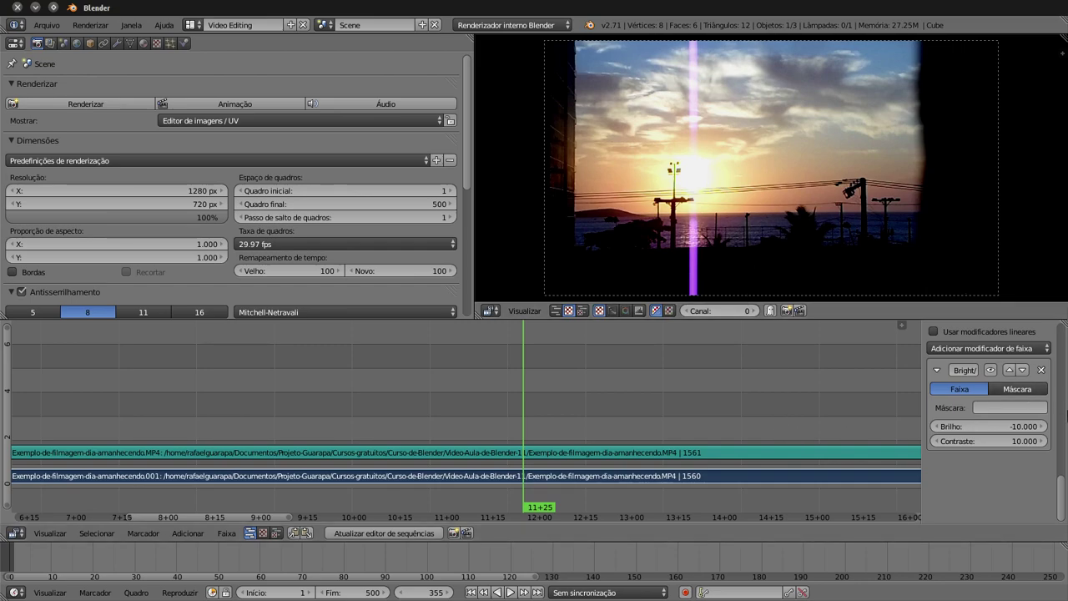
pyautogui.click(1041, 370)
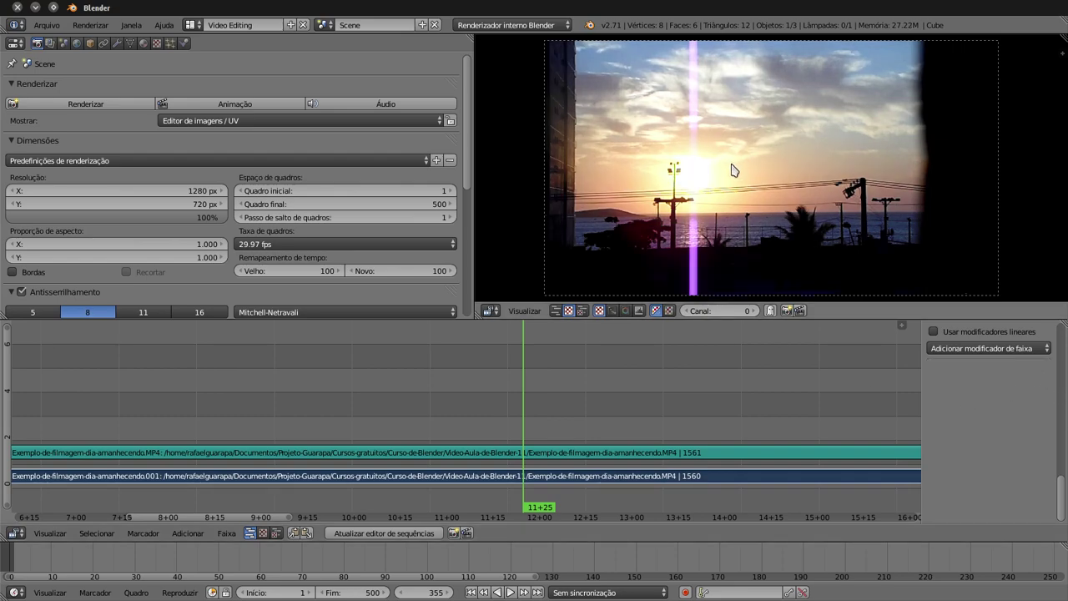
pyautogui.hotkey('ctrl', 'z')
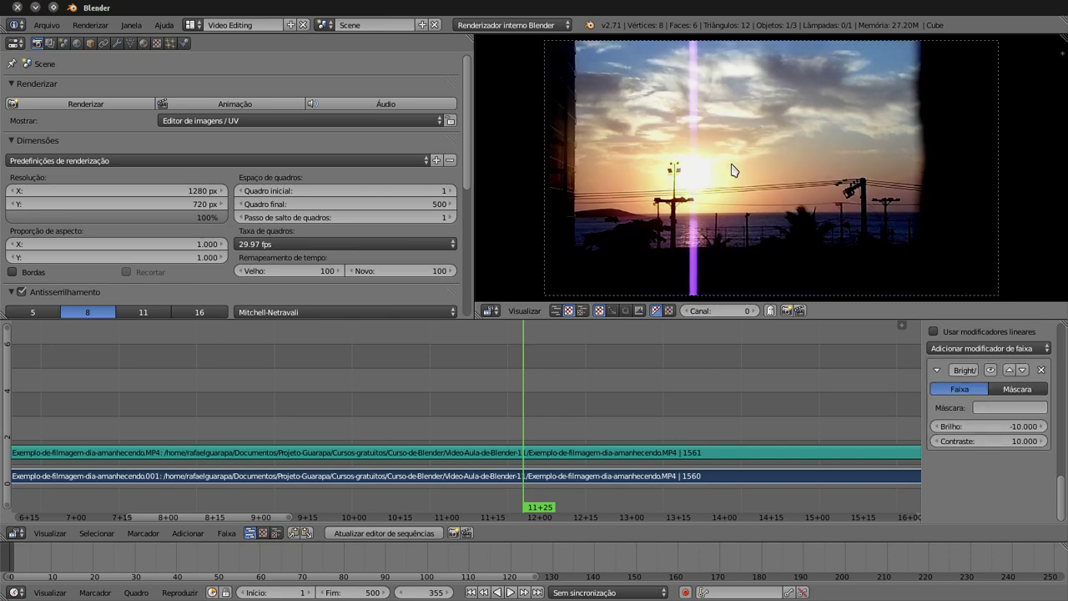
pyautogui.hotkey('ctrl', 'z')
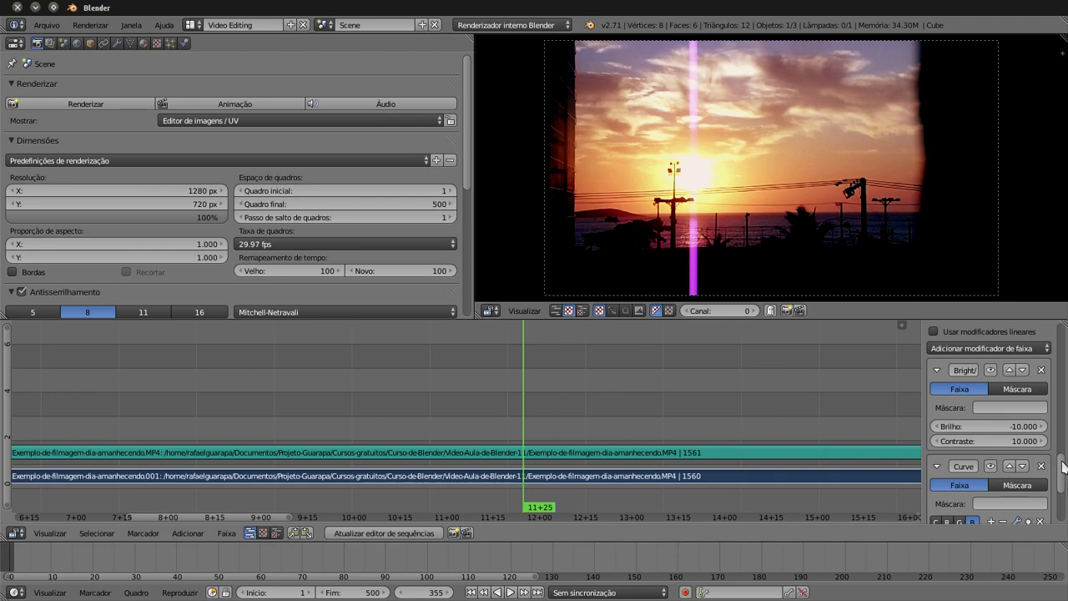
# - Remove the Curve modifier and then the Brightness/Contrast modifier for good
pyautogui.moveTo(1060, 470)
pyautogui.mouseDown()
pyautogui.moveTo(1062, 498)
pyautogui.moveTo(1061, 482)
pyautogui.mouseUp()
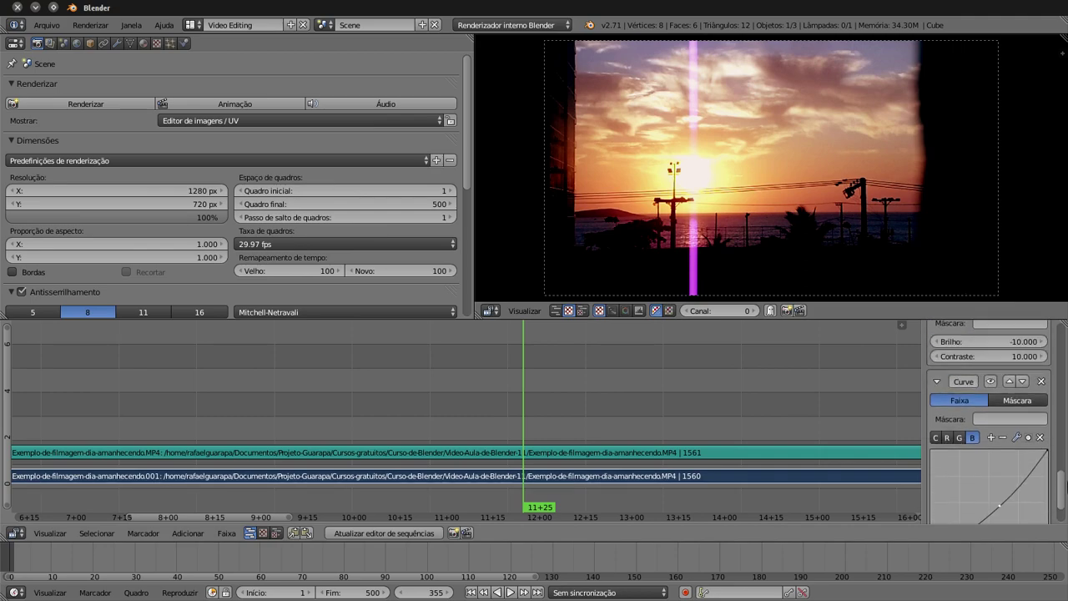
pyautogui.moveTo(1063, 482); pyautogui.dragTo(1065, 466)
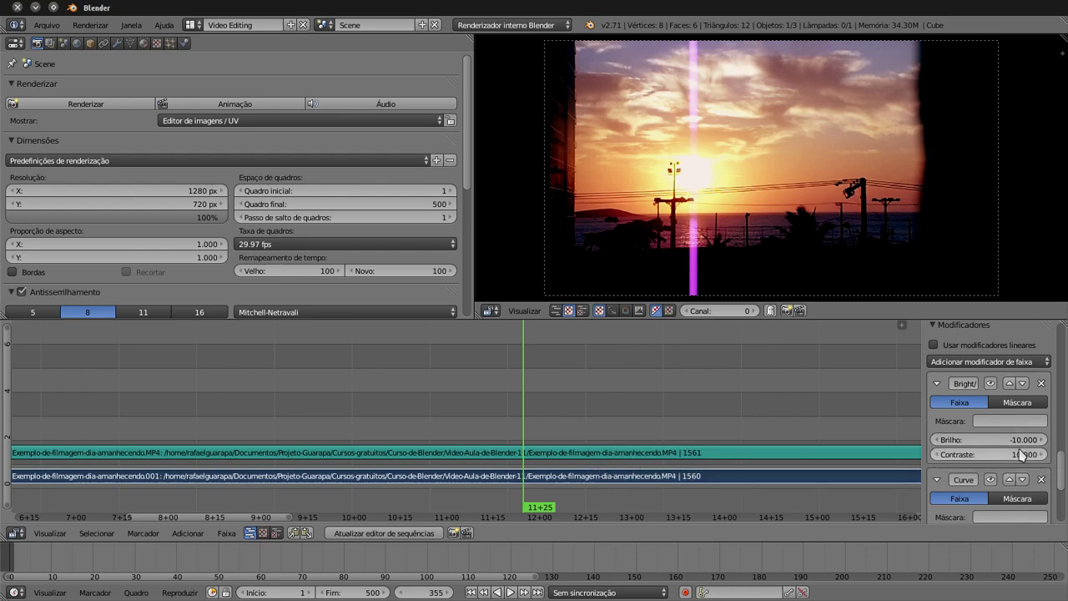
pyautogui.moveTo(1064, 469); pyautogui.dragTo(1053, 494)
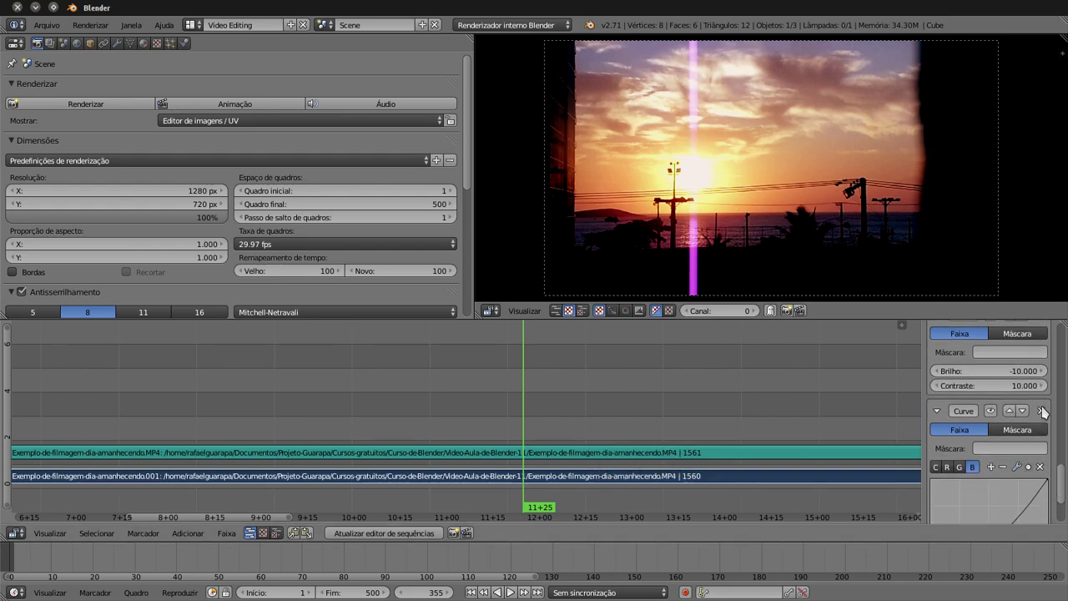
pyautogui.click(1043, 411)
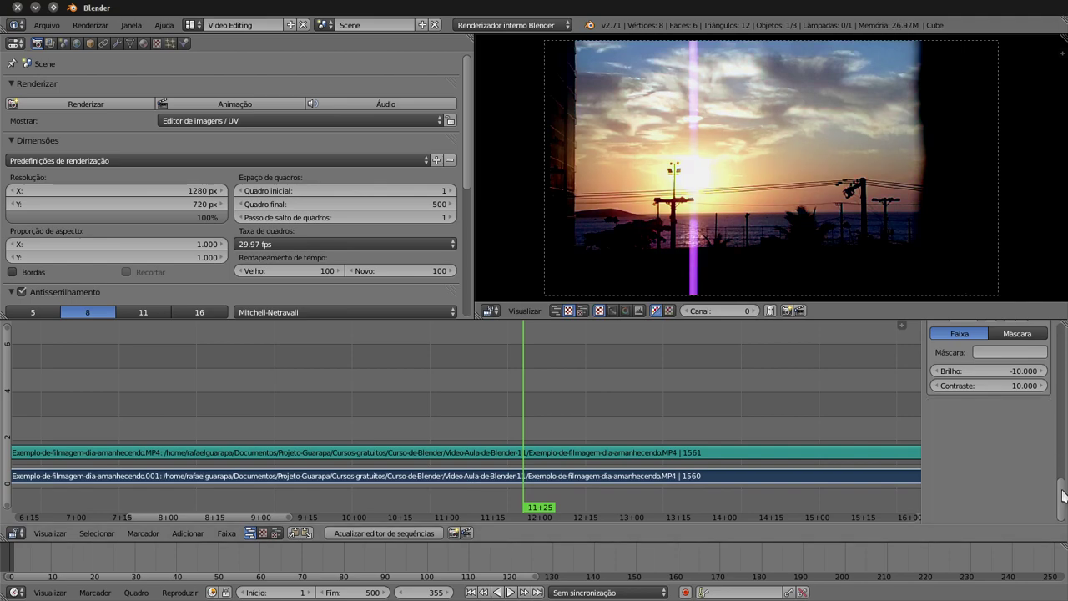
pyautogui.scroll(3, 1063, 451)
pyautogui.scroll(1, 1064, 469)
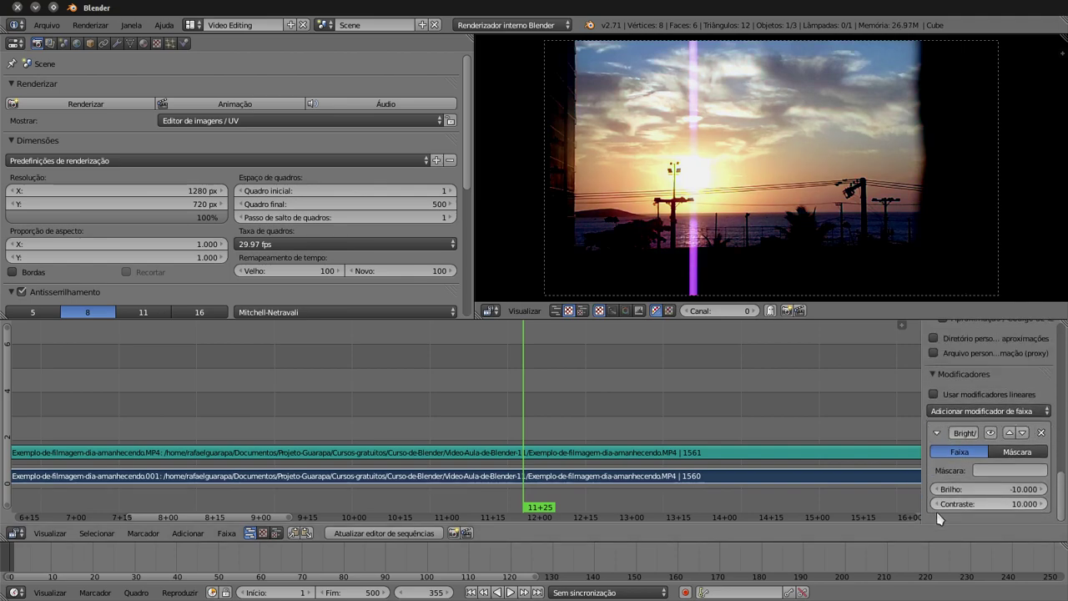
pyautogui.click(1043, 432)
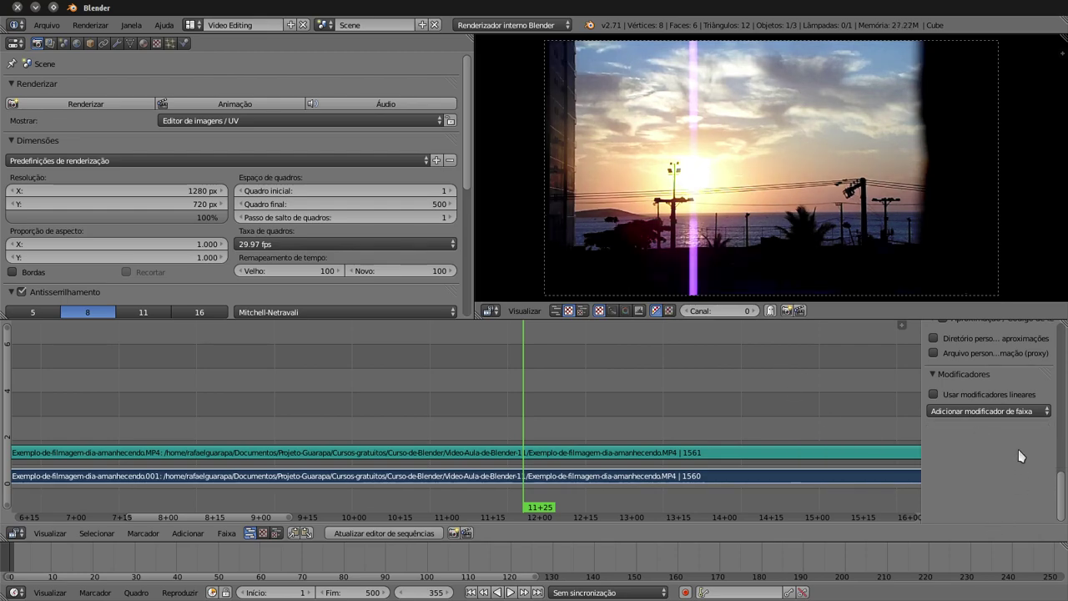
# - Add a Curves modifier and bend its curve upward, then pull it back near the diagonal
pyautogui.click(986, 412)
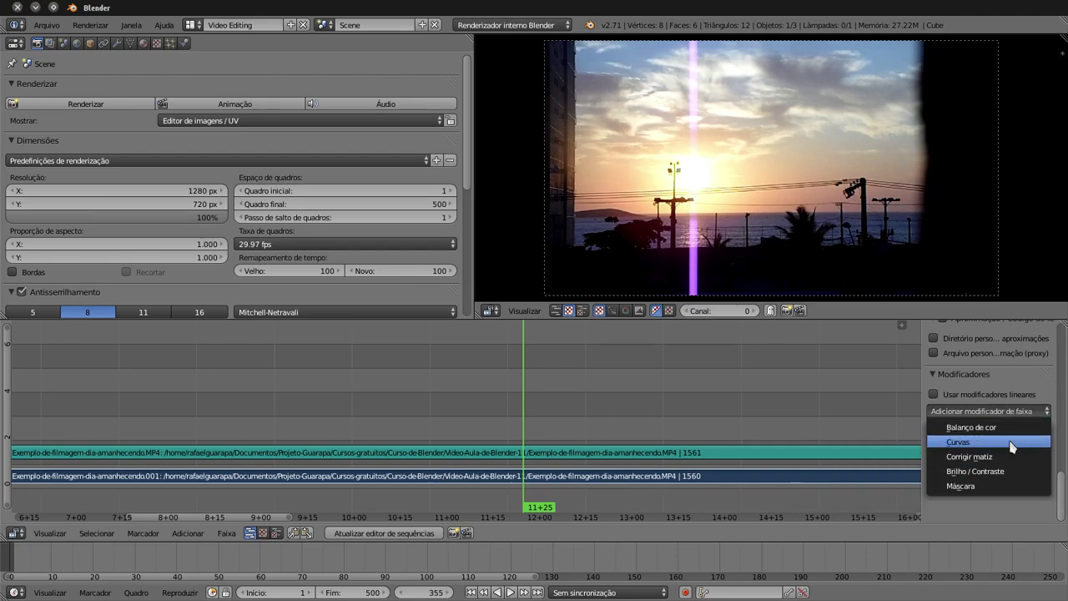
pyautogui.click(1003, 443)
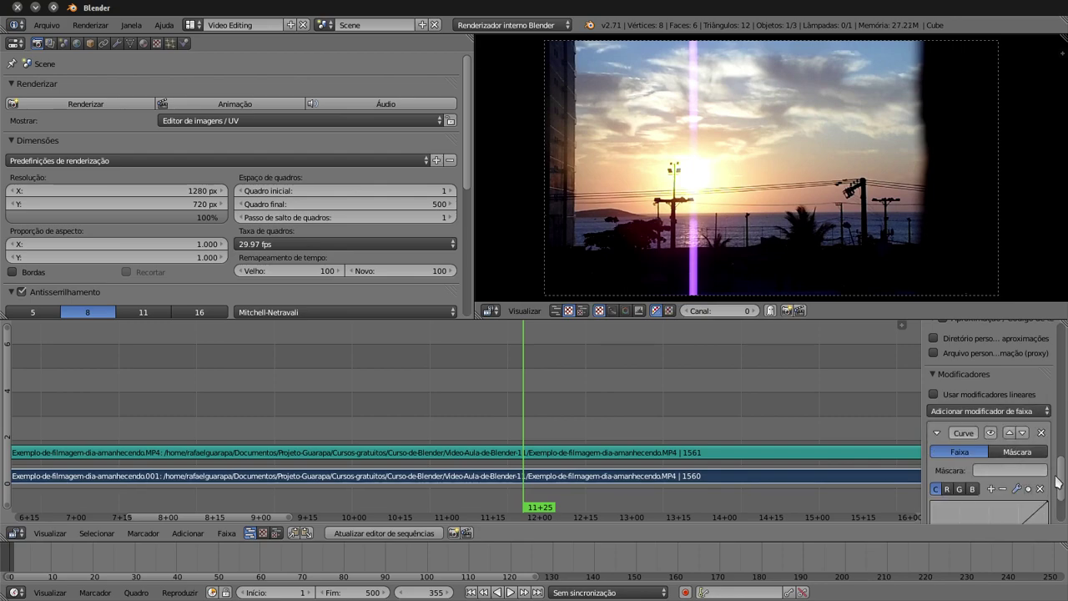
pyautogui.scroll(-2, 1048, 480)
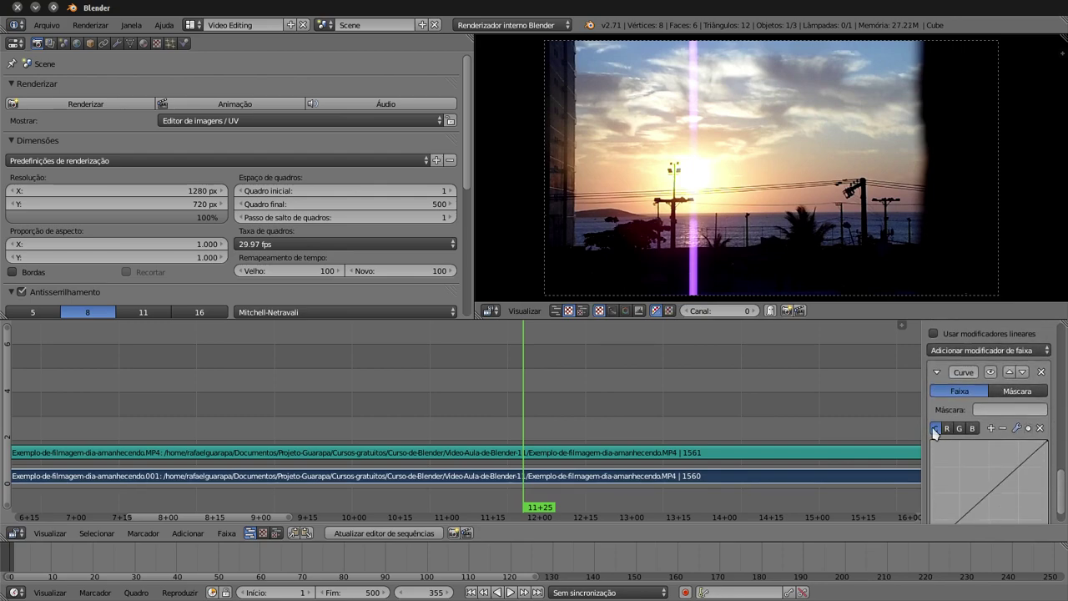
pyautogui.moveTo(979, 502)
pyautogui.mouseDown()
pyautogui.moveTo(976, 488)
pyautogui.moveTo(1001, 505)
pyautogui.moveTo(989, 492)
pyautogui.mouseUp()
pyautogui.moveTo(990, 494); pyautogui.dragTo(971, 477)
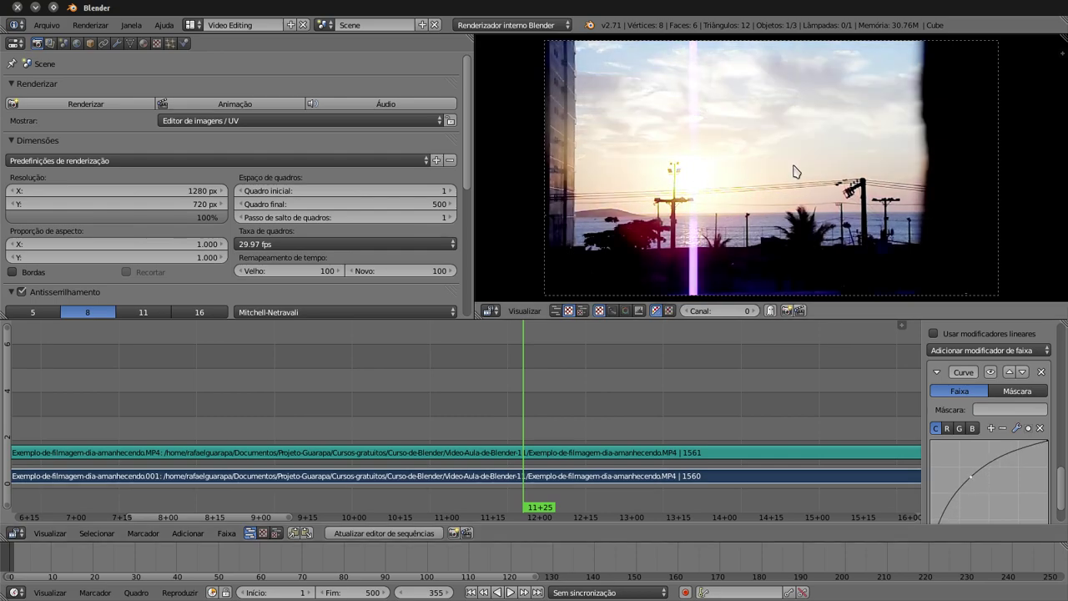
pyautogui.moveTo(971, 477)
pyautogui.mouseDown()
pyautogui.moveTo(1009, 512)
pyautogui.moveTo(1005, 504)
pyautogui.mouseUp()
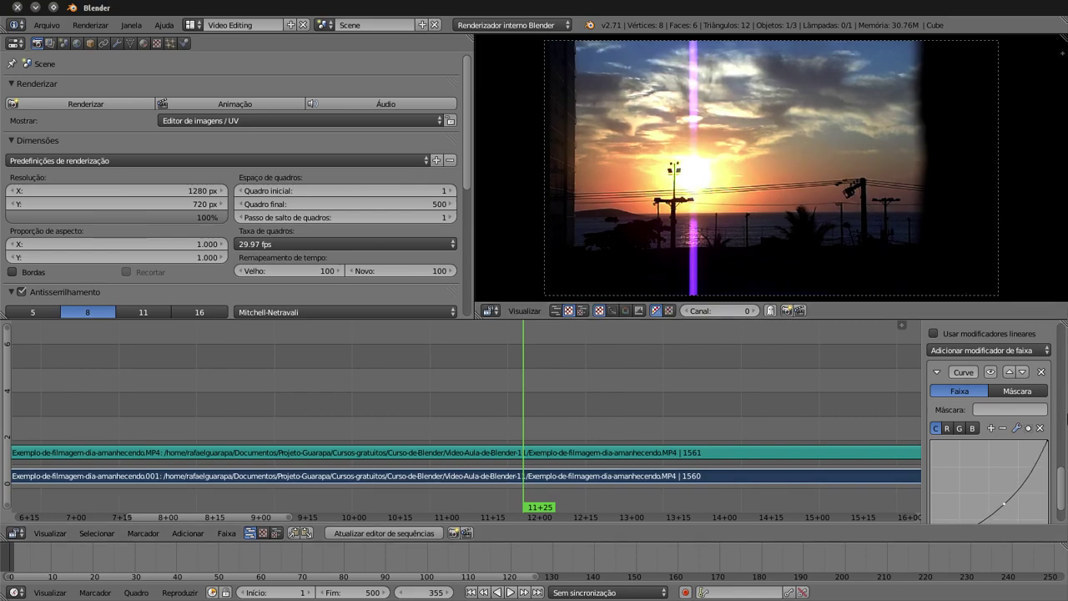
pyautogui.scroll(-2, 1035, 480)
pyautogui.moveTo(1004, 454)
pyautogui.mouseDown()
pyautogui.moveTo(1043, 488)
pyautogui.moveTo(990, 438)
pyautogui.mouseUp()
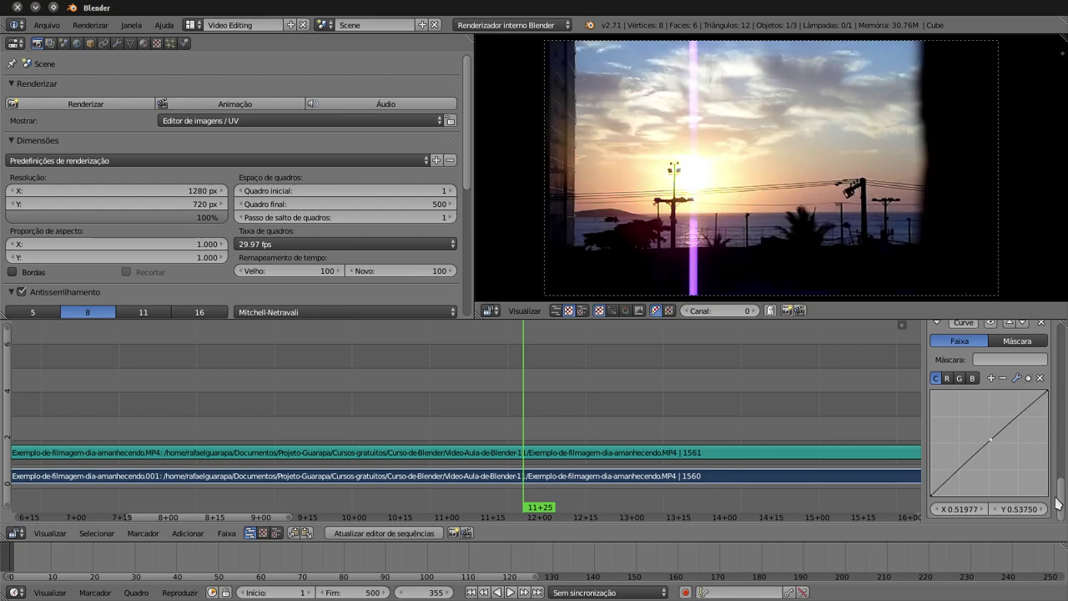
pyautogui.scroll(1, 1065, 498)
pyautogui.scroll(3, 1056, 450)
# - Replace the Curve modifier with a Brightness/Contrast modifier and try contrast 10 and 15
pyautogui.click(1041, 388)
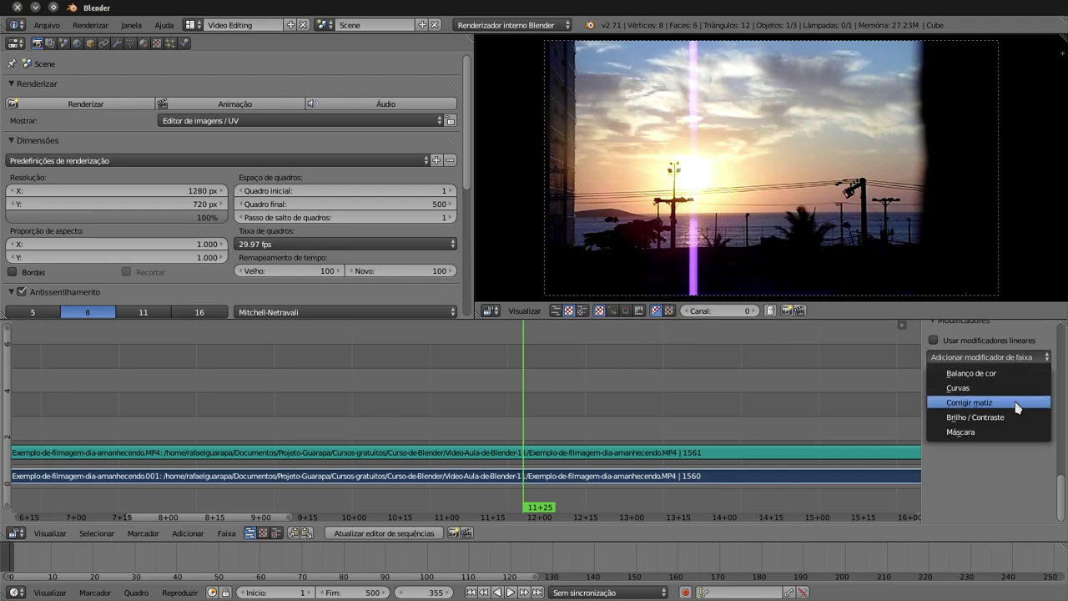
pyautogui.click(1018, 429)
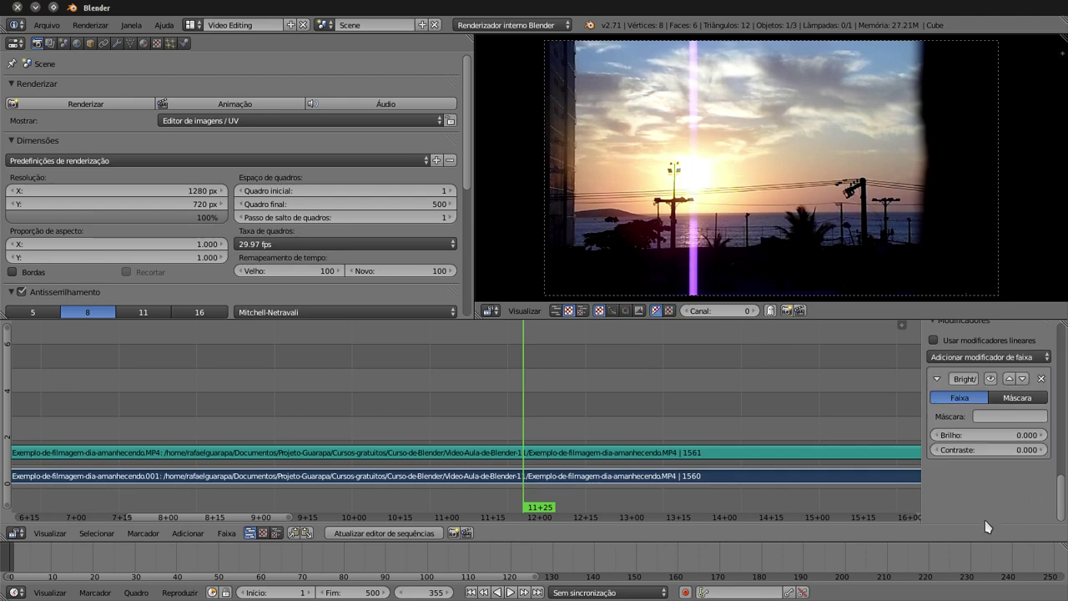
pyautogui.click(1008, 450)
pyautogui.write('0')
pyautogui.press('Return')
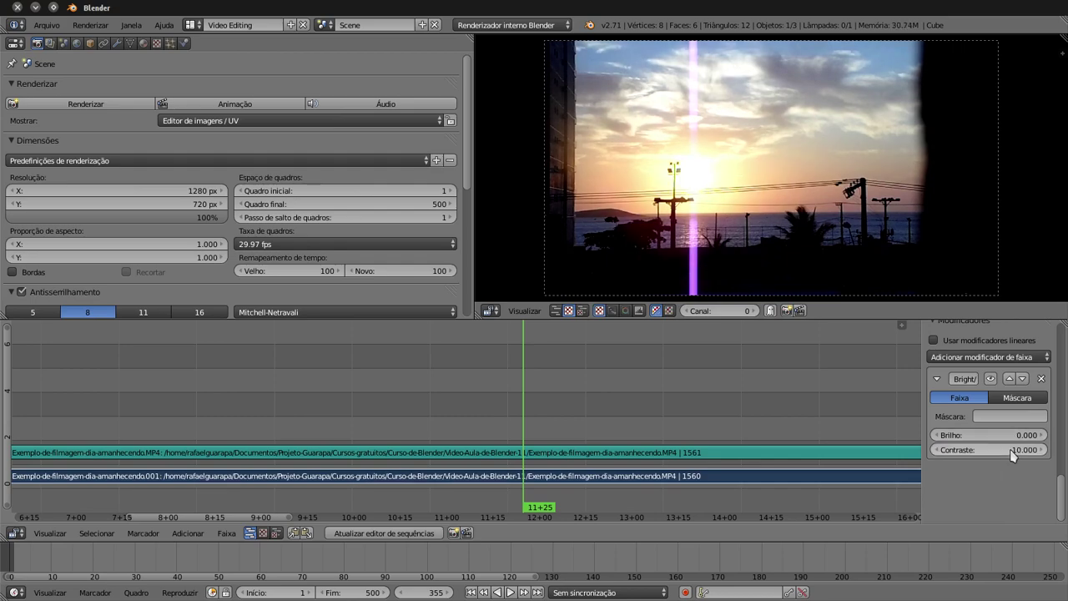
pyautogui.click(1010, 450)
pyautogui.press('Return')
# - Set brightness to 5, return contrast to 10, and move the playhead to frame 345
pyautogui.click(1010, 436)
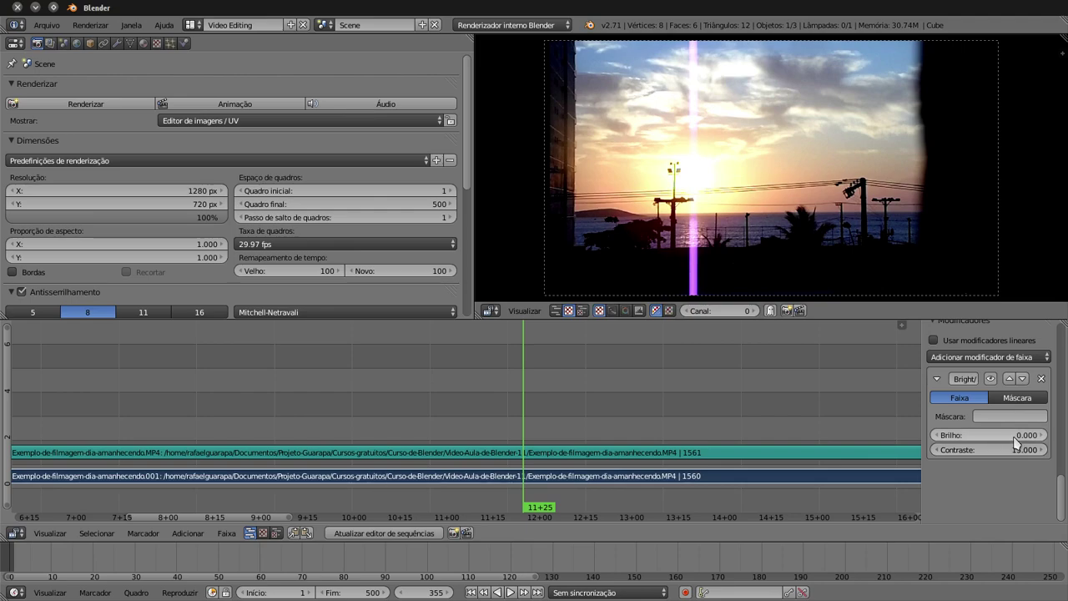
pyautogui.write('5')
pyautogui.press('Return')
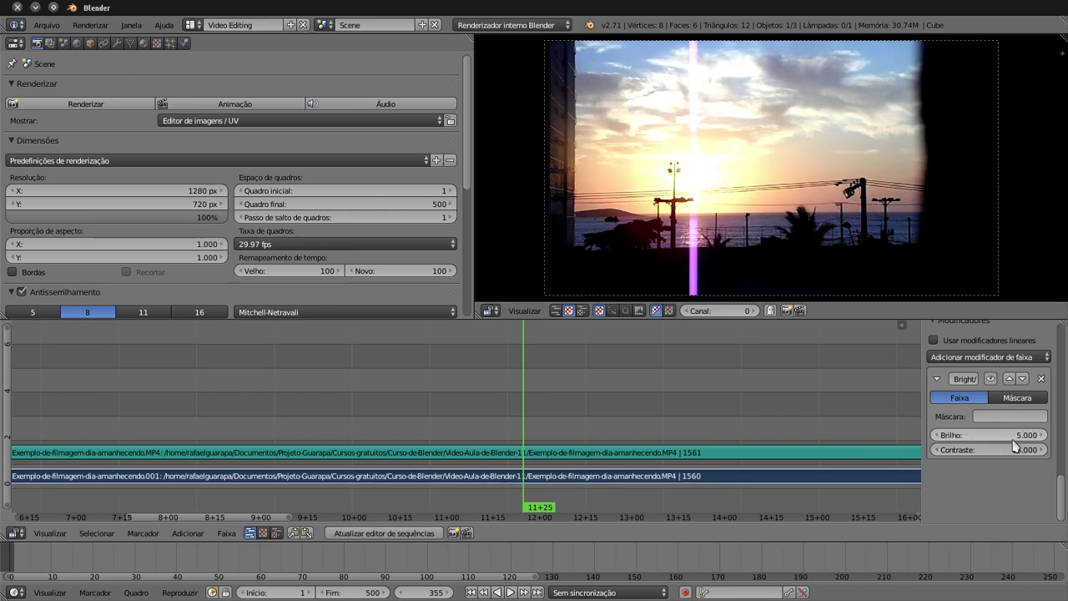
pyautogui.click(1010, 436)
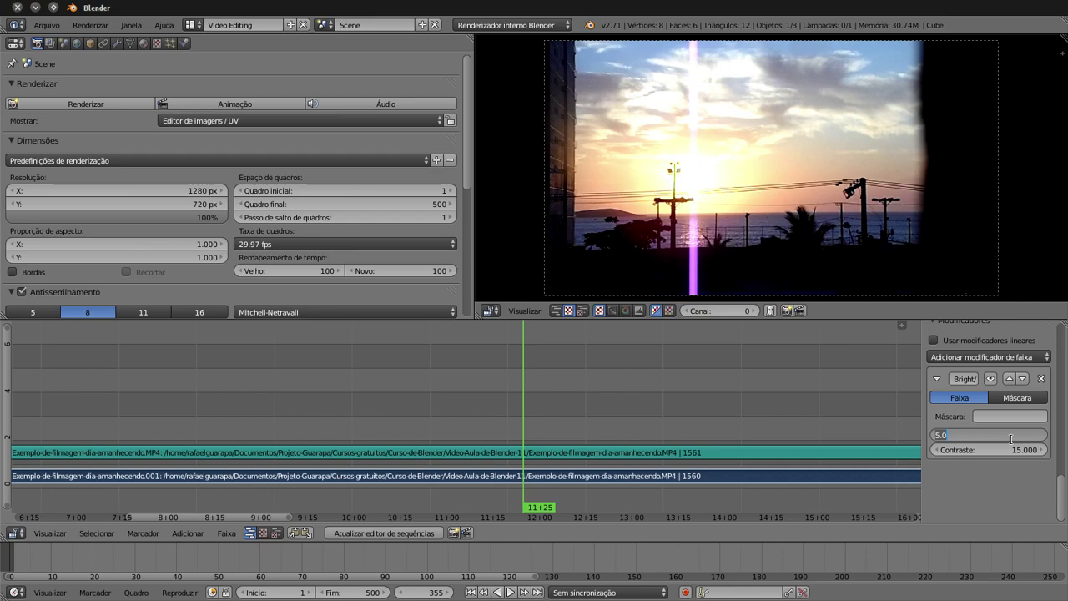
pyautogui.press('Return')
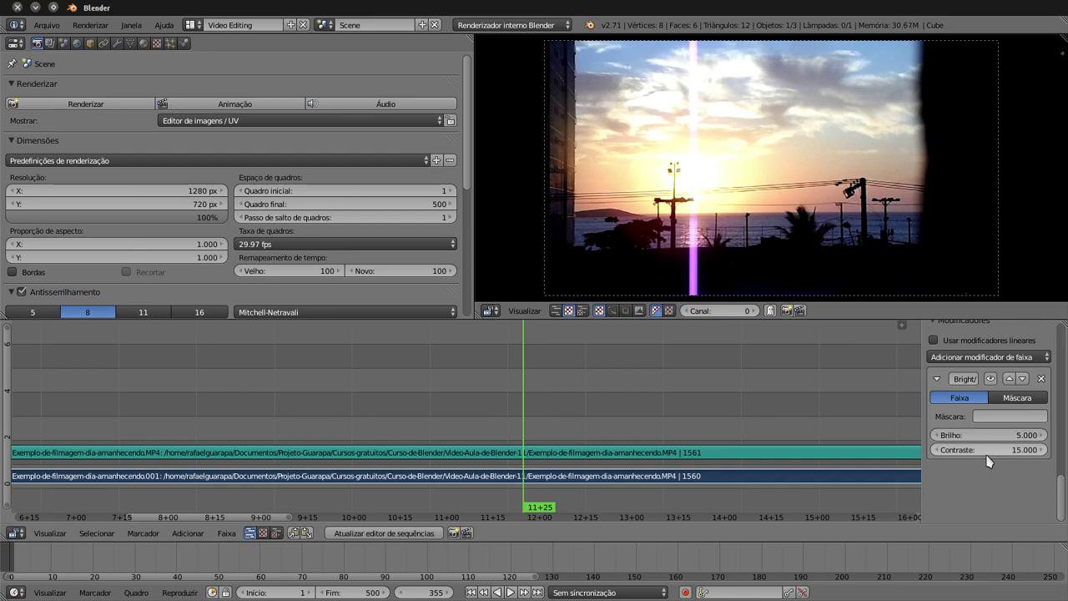
pyautogui.click(957, 450)
pyautogui.write('0')
pyautogui.press('Return')
pyautogui.click(491, 380)
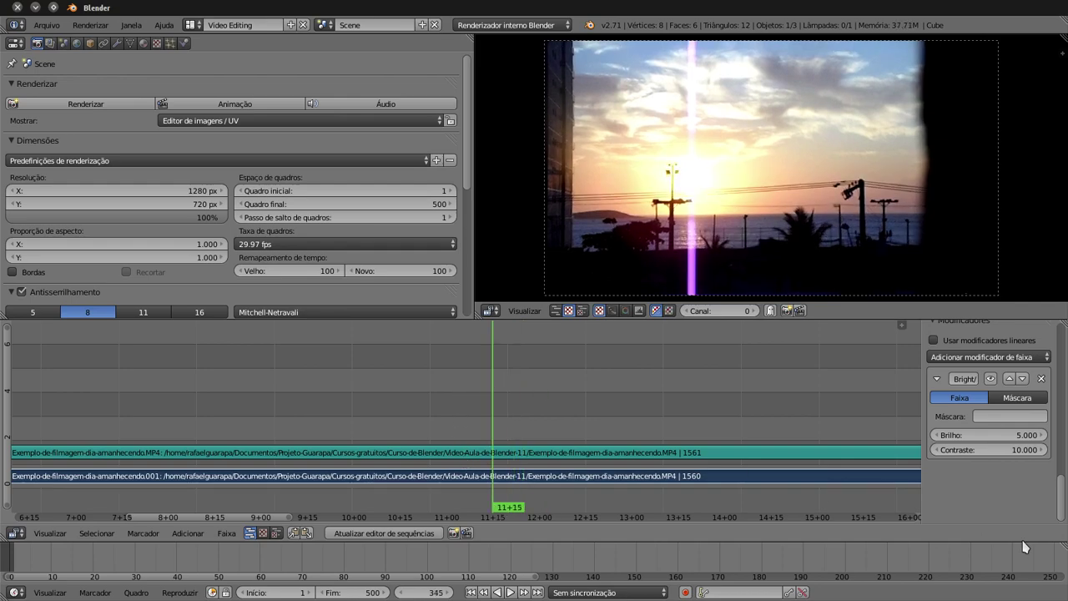
pyautogui.scroll(2, 994, 401)
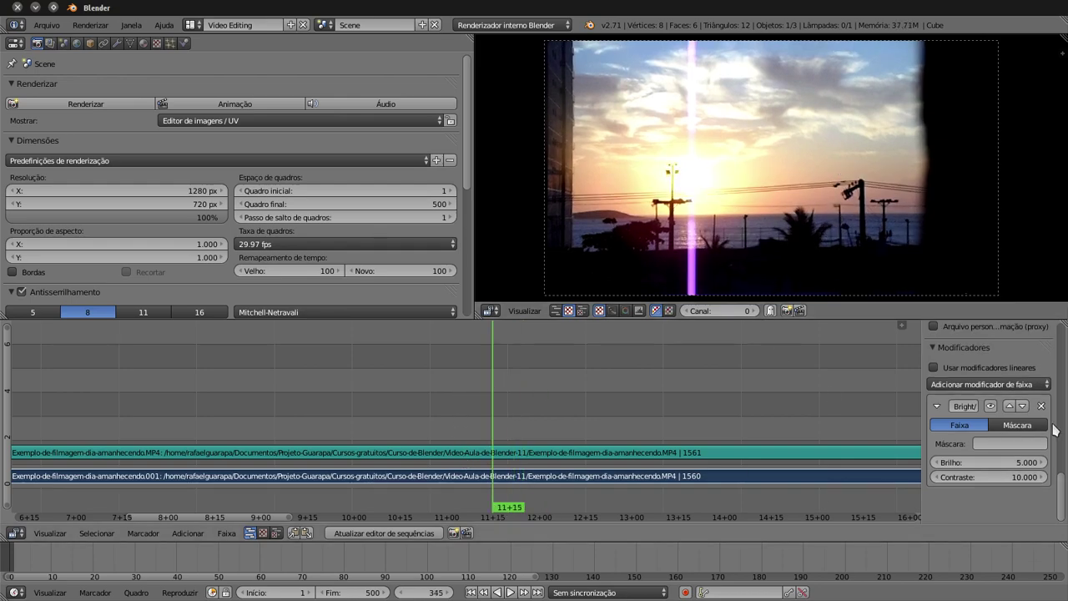
# - Add a Curves modifier, lift the red curve, lower the blue curve, and check the green channel
pyautogui.click(999, 383)
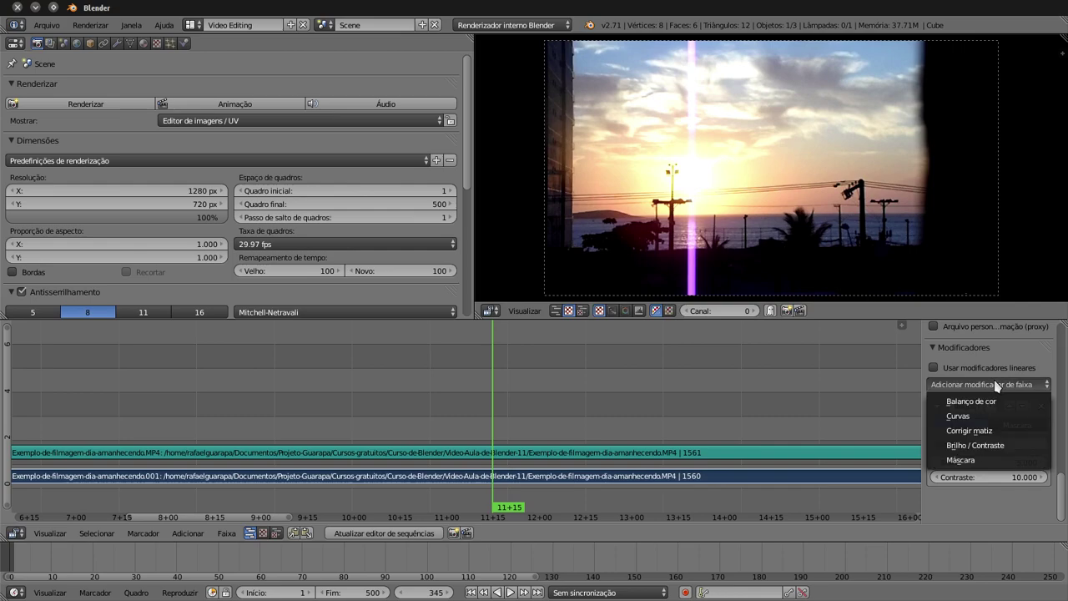
pyautogui.click(1023, 416)
pyautogui.scroll(-2, 985, 451)
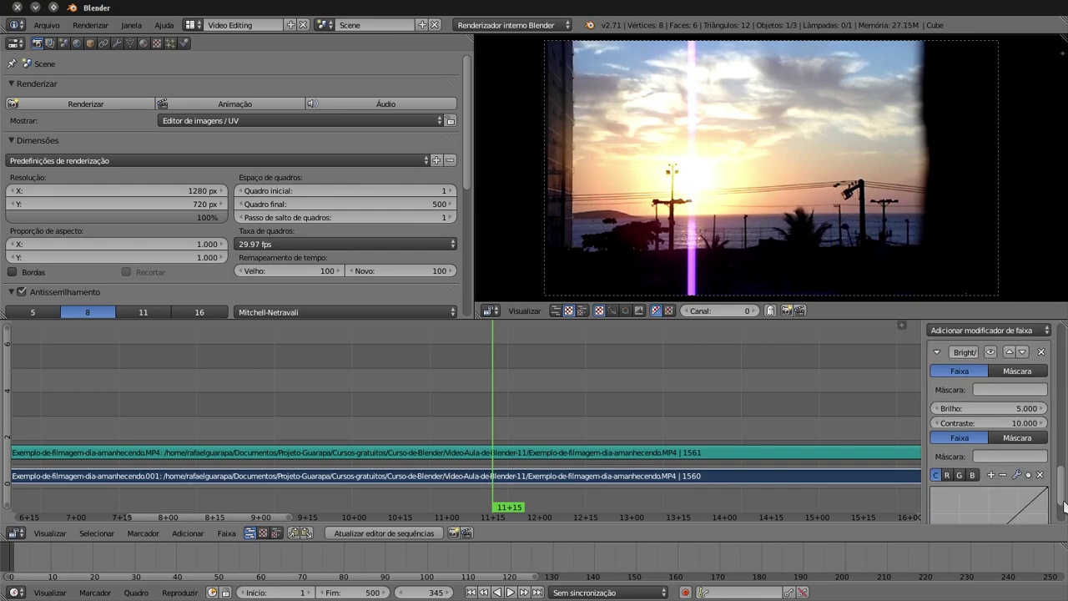
pyautogui.scroll(-2, 972, 471)
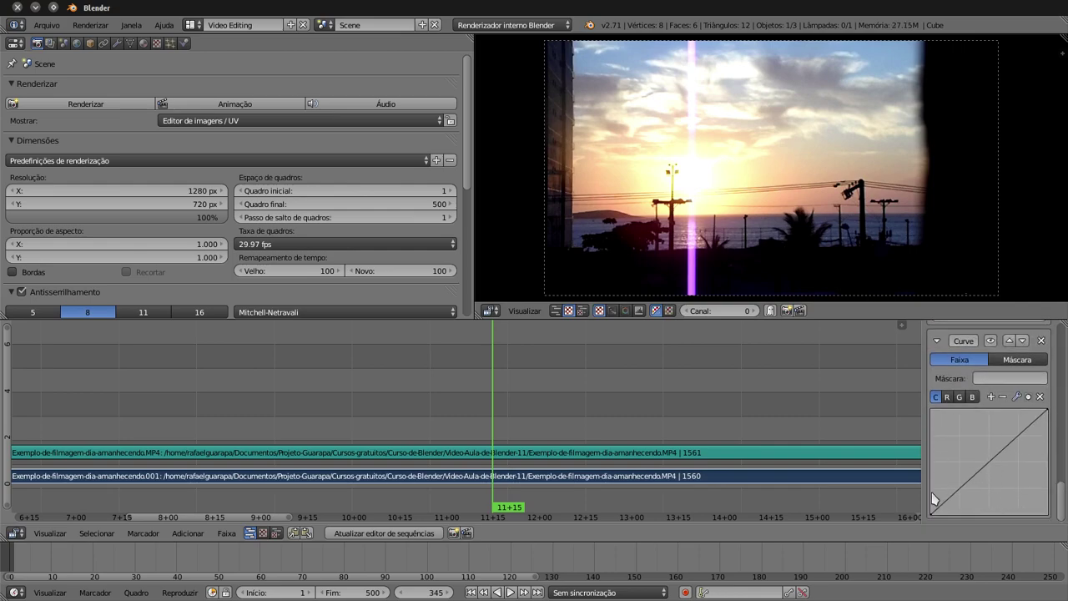
pyautogui.click(947, 397)
pyautogui.click(959, 397)
pyautogui.click(972, 397)
pyautogui.click(948, 397)
pyautogui.moveTo(985, 468)
pyautogui.mouseDown()
pyautogui.moveTo(983, 457)
pyautogui.moveTo(995, 473)
pyautogui.mouseUp()
pyautogui.click(973, 397)
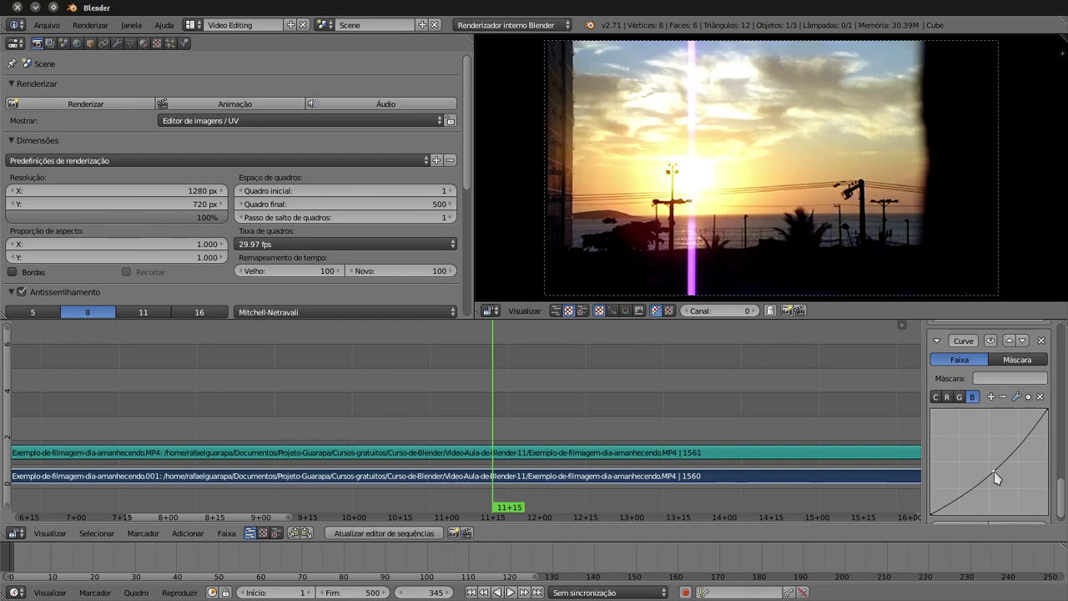
pyautogui.click(960, 397)
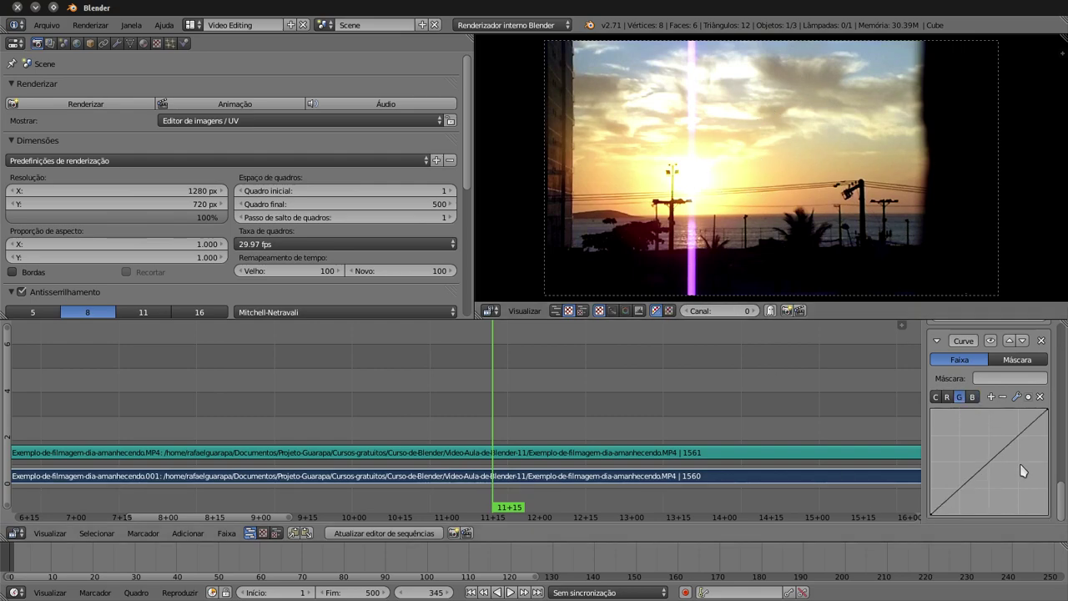
pyautogui.moveTo(1064, 499); pyautogui.dragTo(1065, 470)
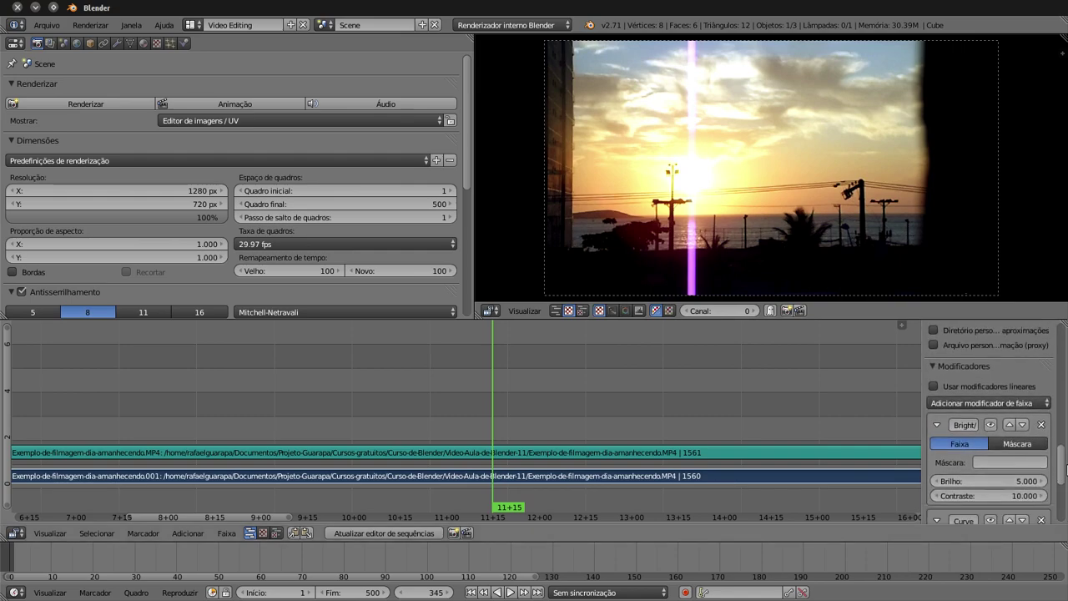
# - Clear the Brightness/Contrast and Curve modifiers and add a Color Balance modifier
pyautogui.click(1041, 425)
pyautogui.click(1041, 425)
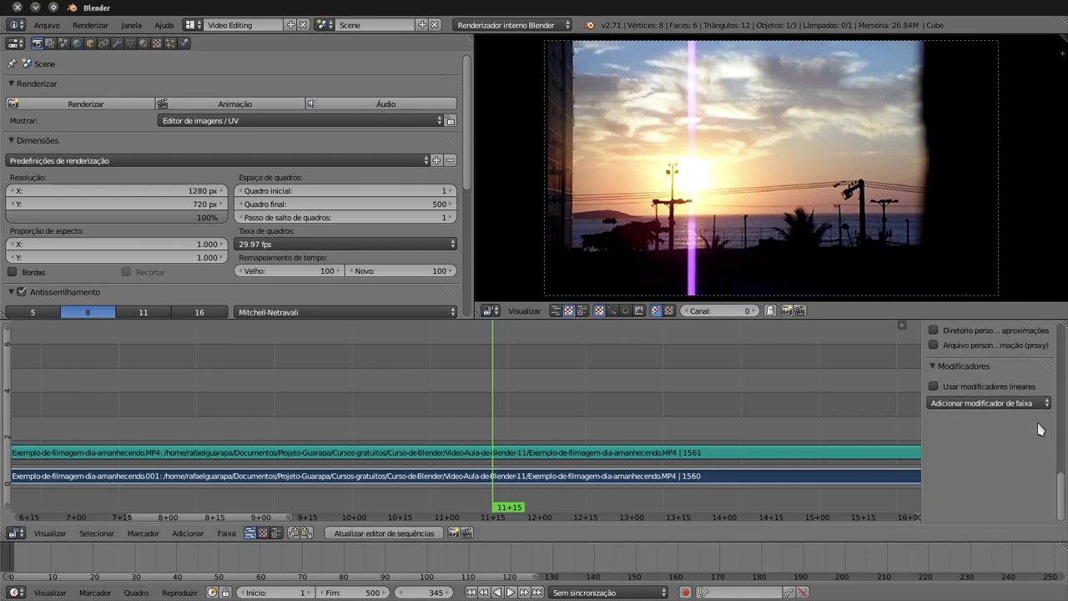
pyautogui.click(999, 404)
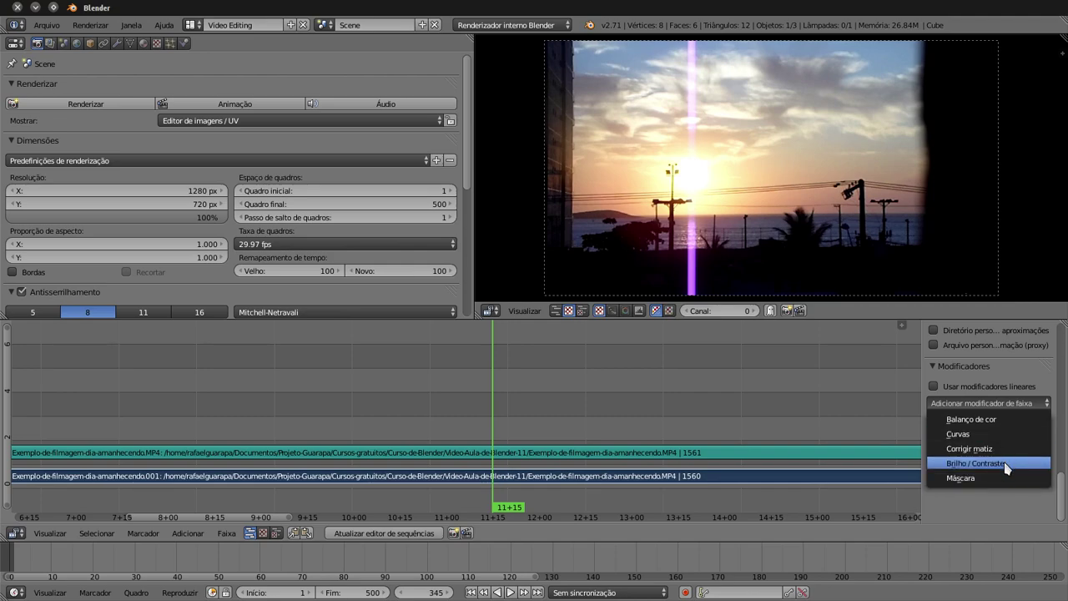
pyautogui.click(992, 427)
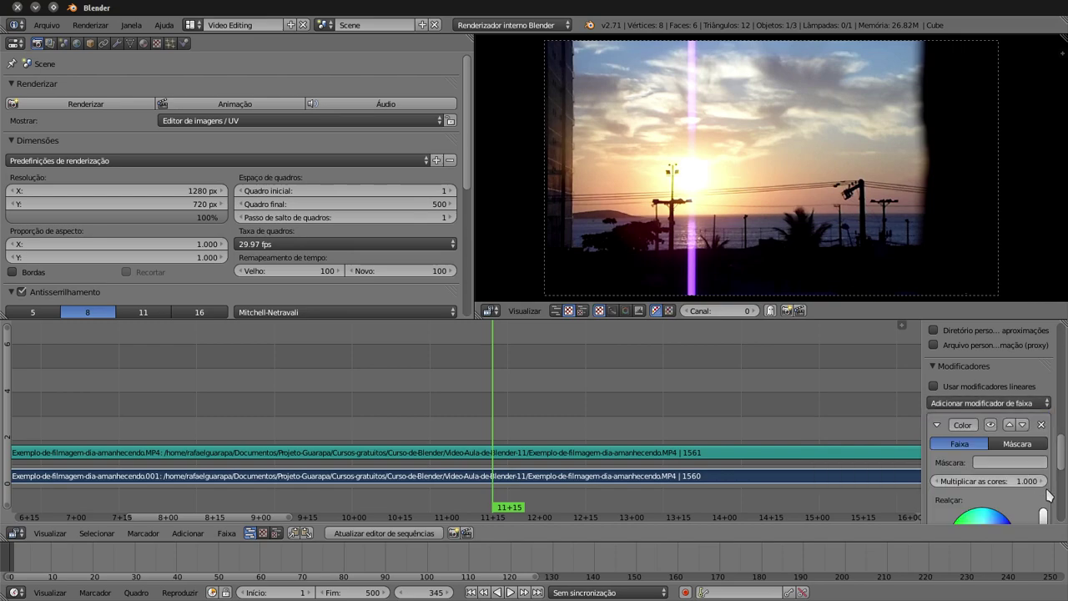
pyautogui.moveTo(1065, 456); pyautogui.dragTo(1065, 474)
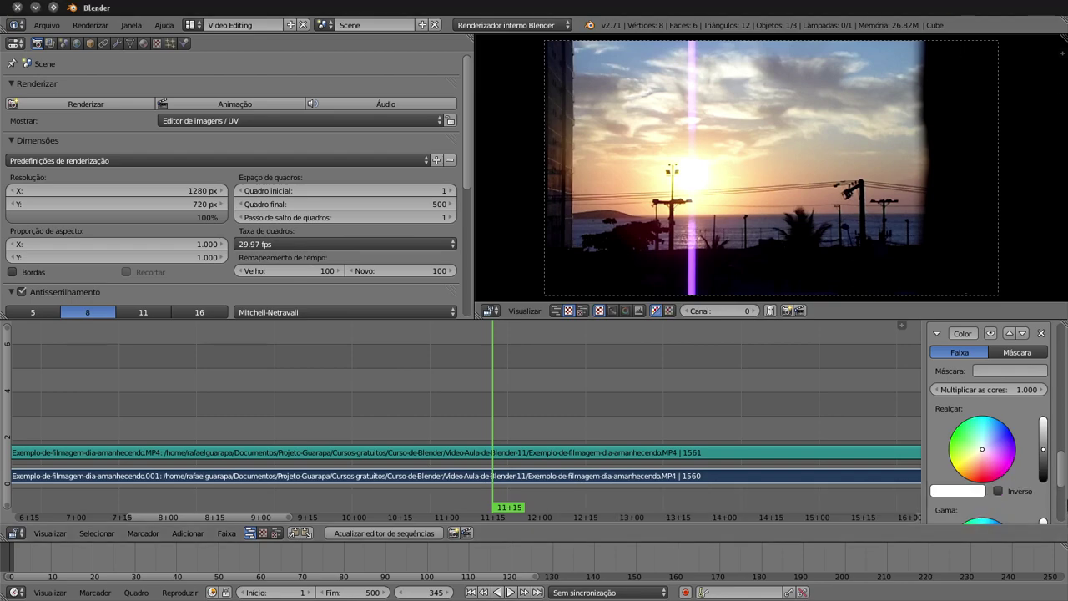
pyautogui.scroll(4, 1063, 477)
# - Re-add Color Balance from the strip modifier list and review its neutral lift, gamma and gain
pyautogui.click(1025, 389)
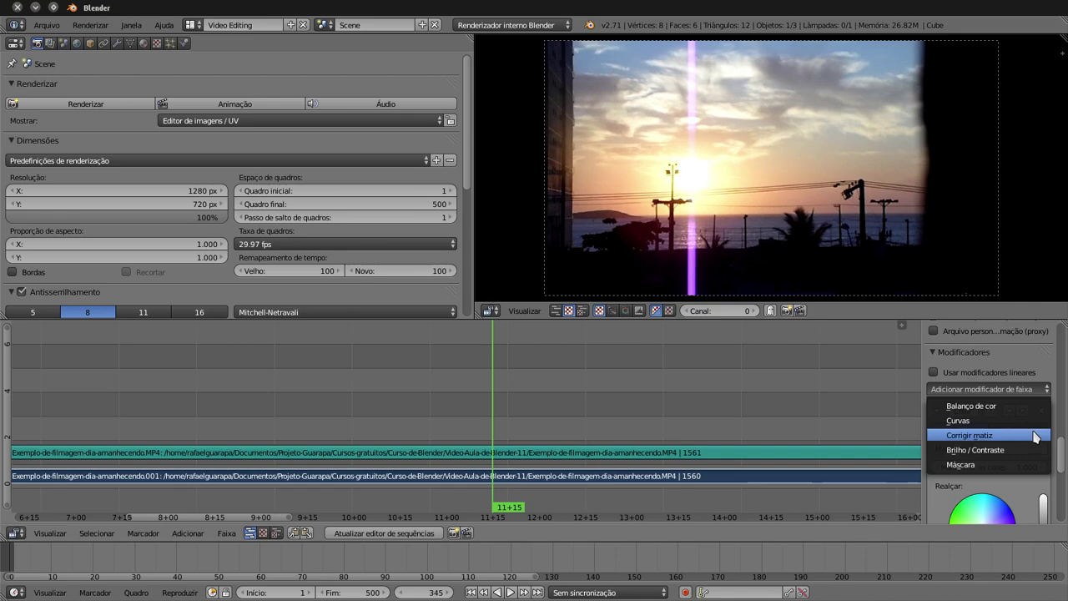
pyautogui.click(994, 405)
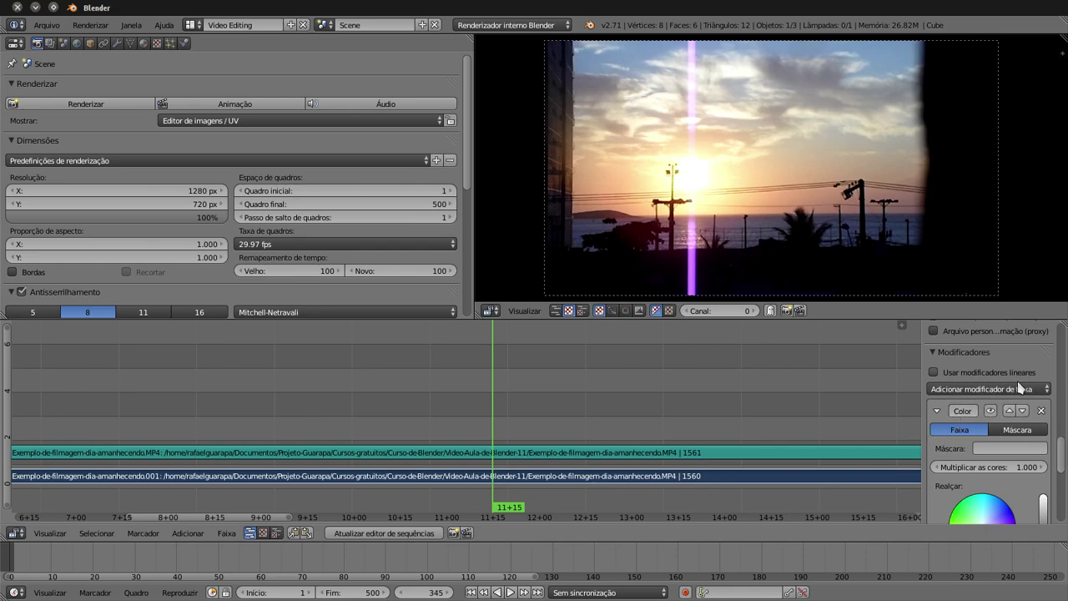
pyautogui.click(1021, 392)
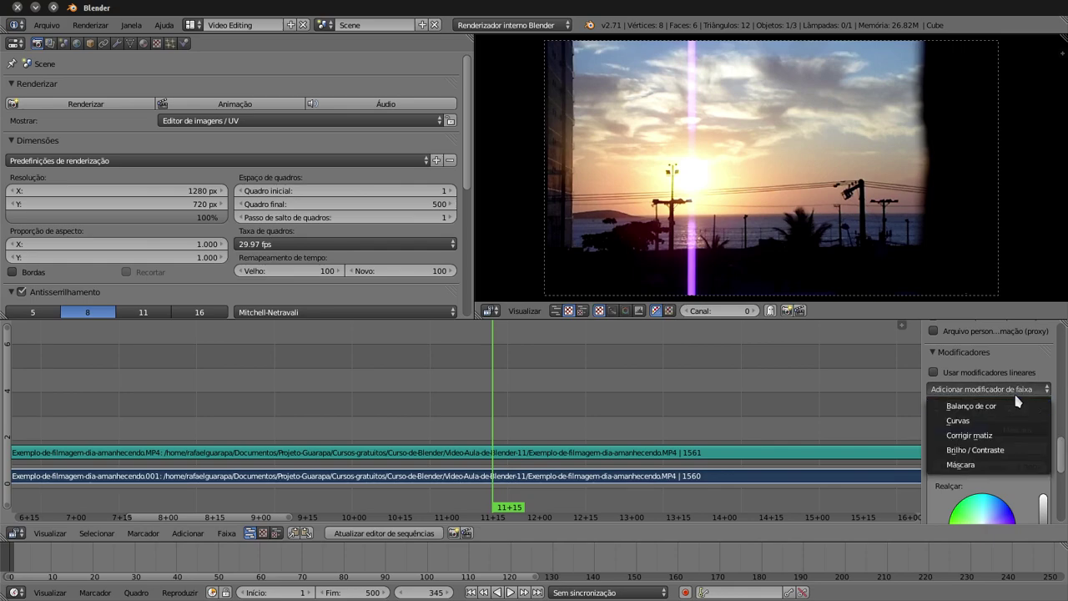
pyautogui.click(1001, 405)
pyautogui.scroll(-1, 1064, 474)
pyautogui.scroll(-2, 1065, 475)
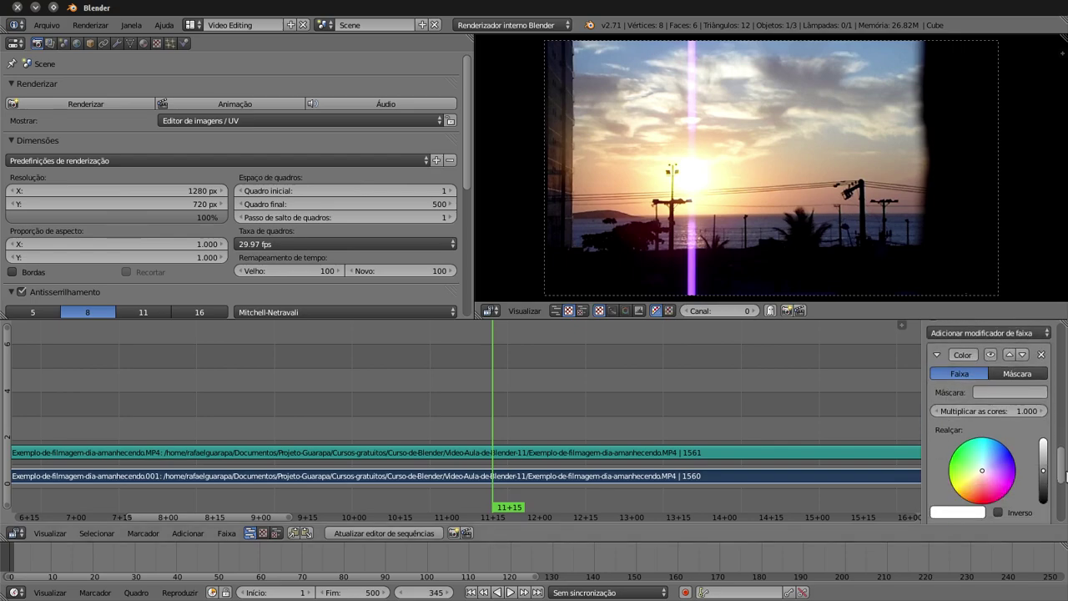
pyautogui.scroll(-4, 1039, 455)
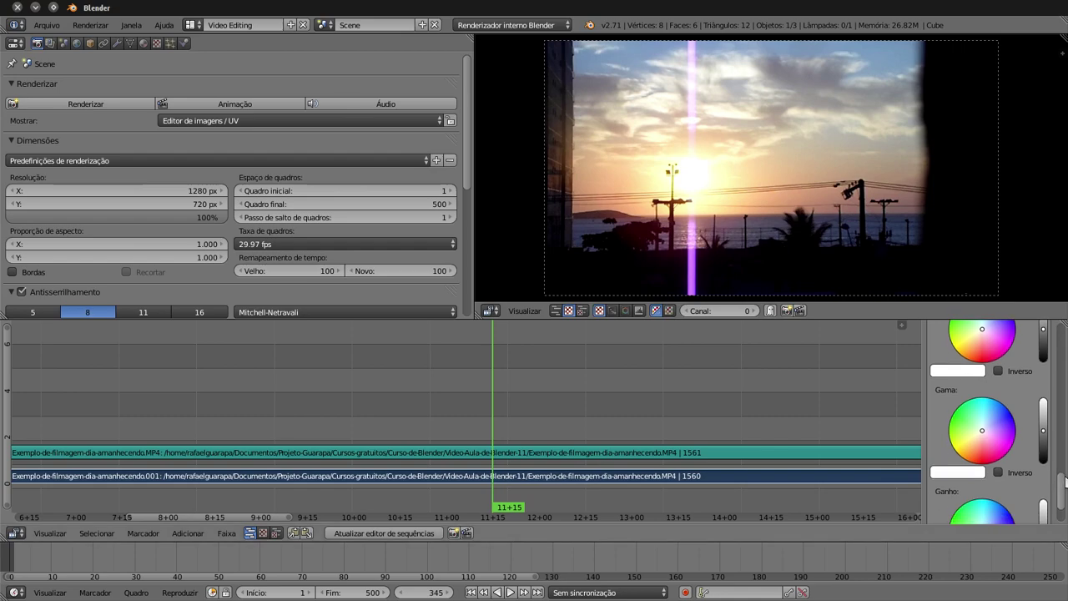
pyautogui.scroll(2, 1063, 474)
pyautogui.scroll(1, 1063, 474)
pyautogui.scroll(3, 1063, 474)
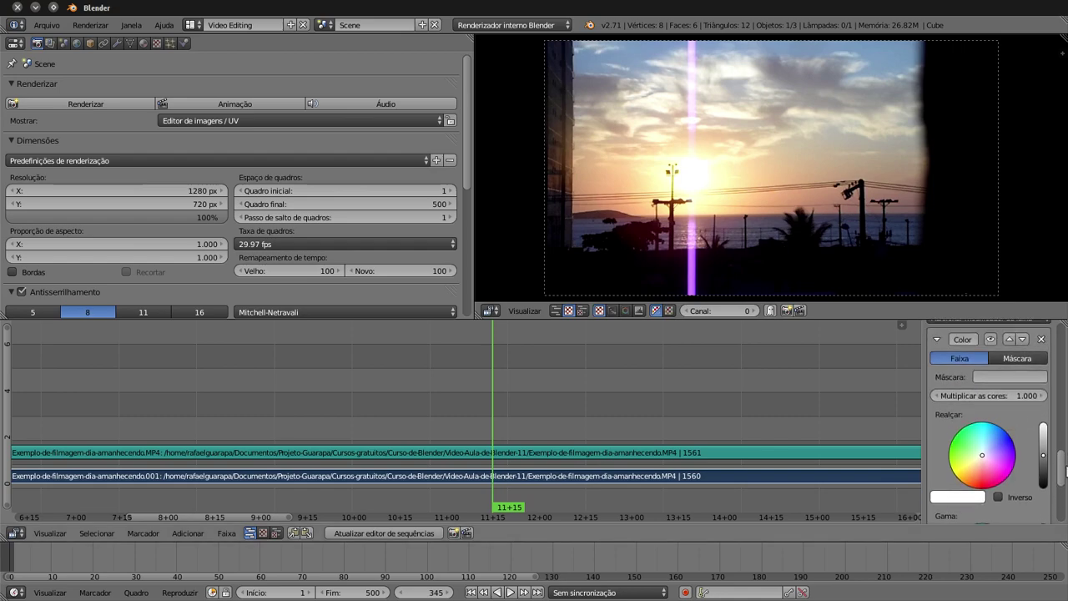
# - Tint the Color Balance lift pale magenta-pink, trying blue and green first, for a purplish sunset
pyautogui.moveTo(982, 455)
pyautogui.mouseDown()
pyautogui.moveTo(999, 464)
pyautogui.moveTo(994, 482)
pyautogui.moveTo(985, 461)
pyautogui.mouseUp()
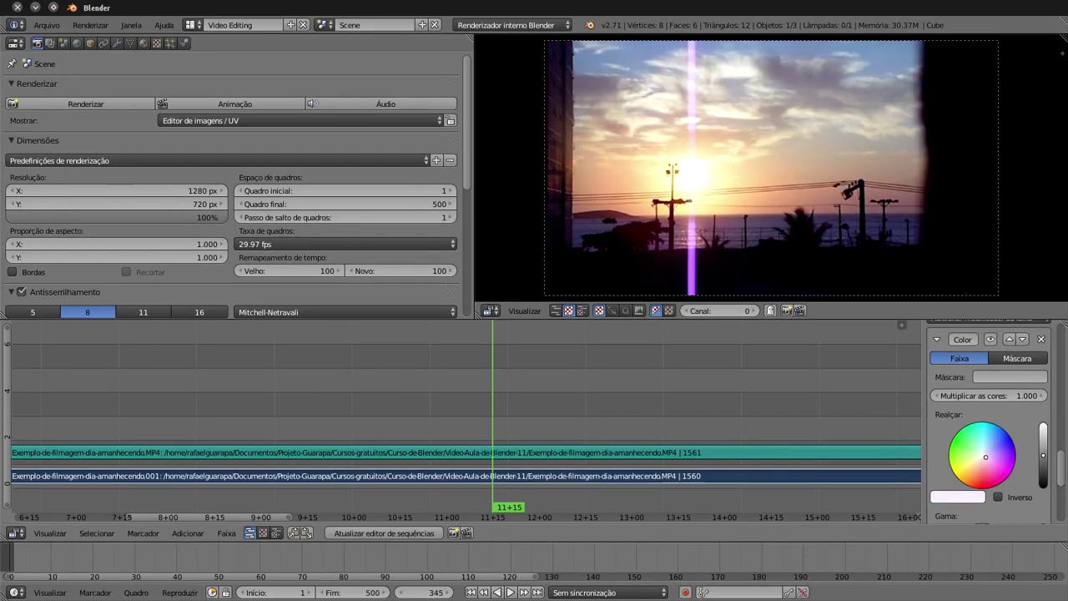
pyautogui.moveTo(985, 457)
pyautogui.mouseDown()
pyautogui.moveTo(994, 441)
pyautogui.moveTo(1025, 449)
pyautogui.moveTo(985, 463)
pyautogui.mouseUp()
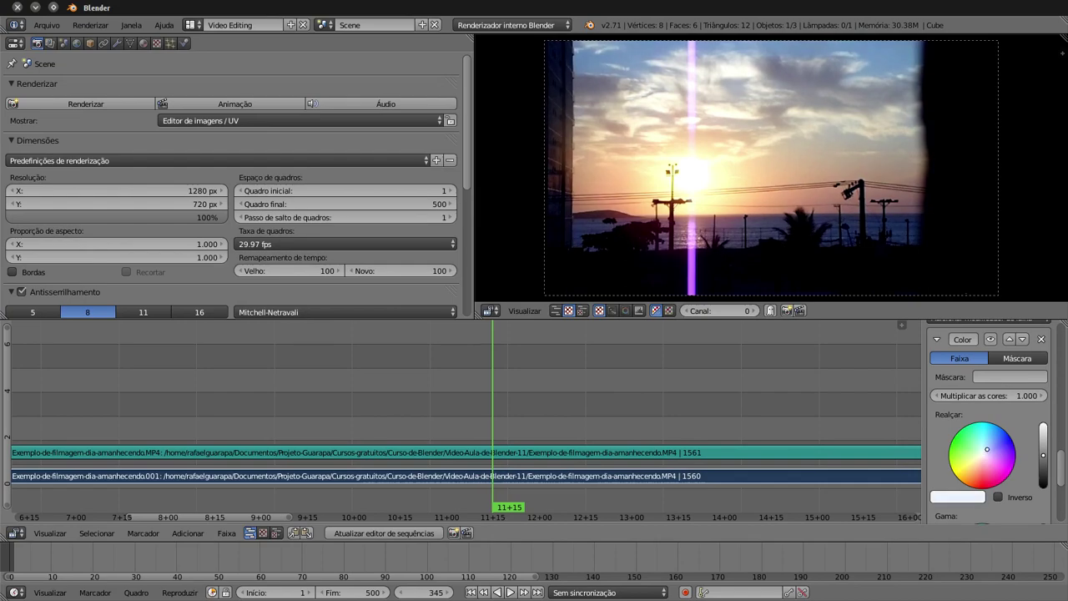
pyautogui.moveTo(984, 455); pyautogui.dragTo(1006, 441)
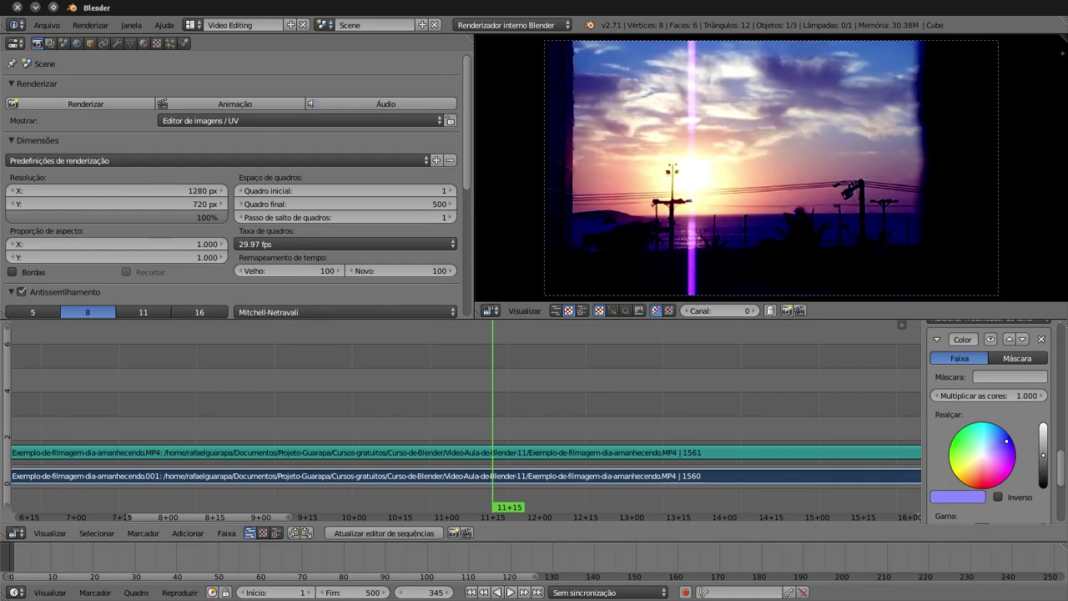
pyautogui.press('BackSpace')
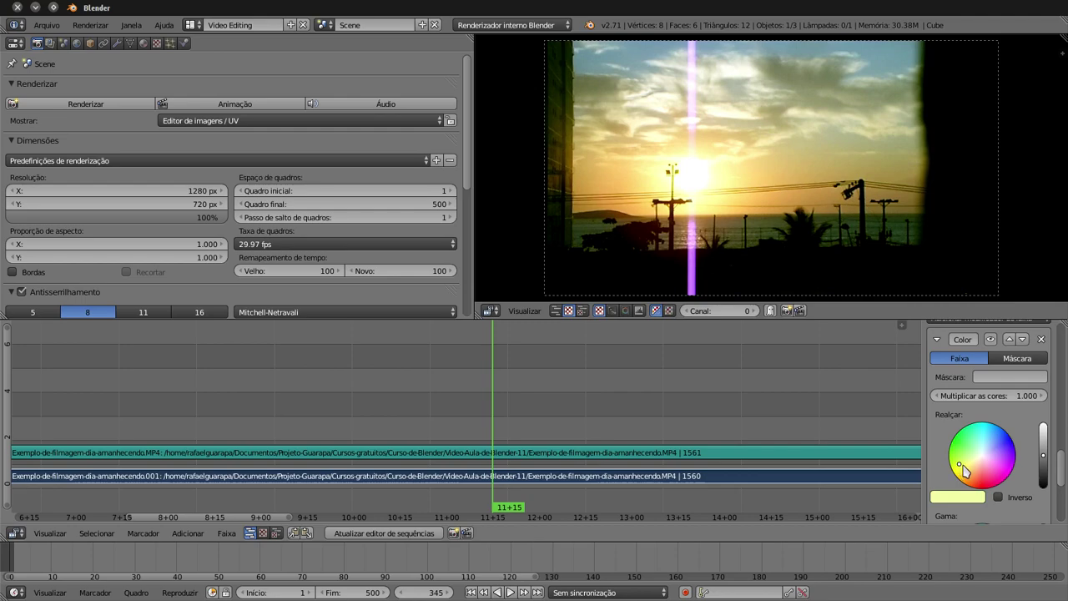
pyautogui.moveTo(960, 464); pyautogui.dragTo(956, 443)
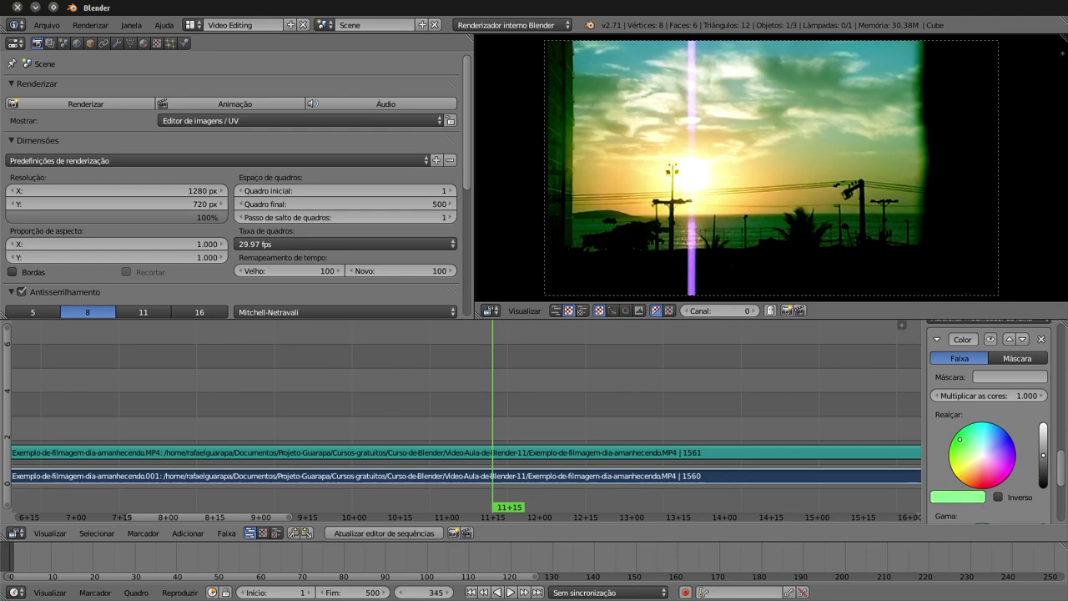
pyautogui.moveTo(960, 439)
pyautogui.mouseDown()
pyautogui.moveTo(1004, 458)
pyautogui.moveTo(999, 480)
pyautogui.moveTo(1002, 470)
pyautogui.moveTo(993, 477)
pyautogui.moveTo(987, 467)
pyautogui.mouseUp()
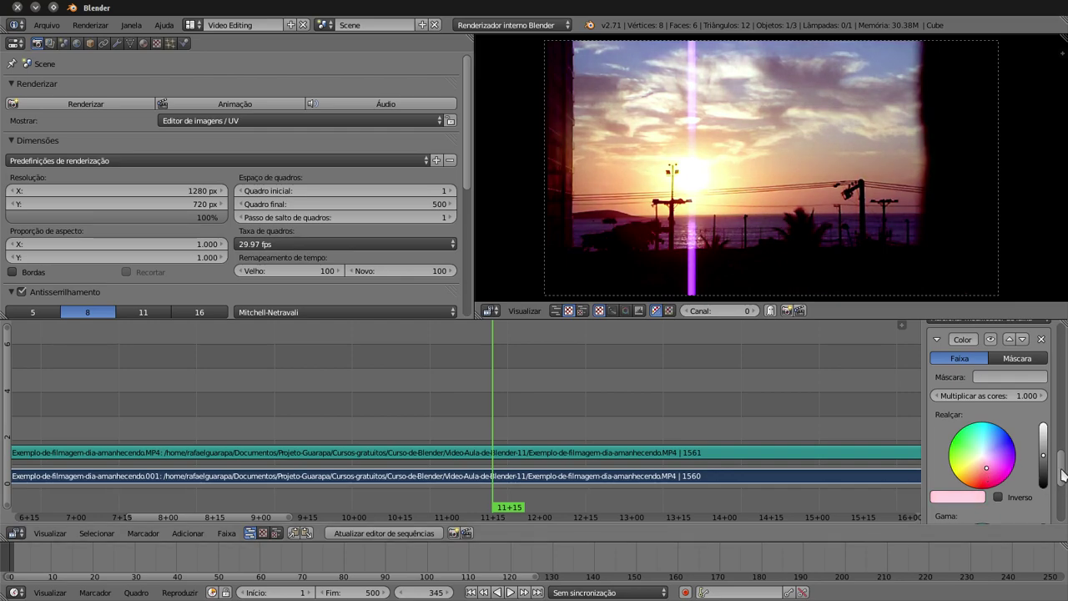
# - Darken the lift, give the gamma a pale warm-yellow tint, and scrub to a later frame
pyautogui.scroll(-2, 1035, 434)
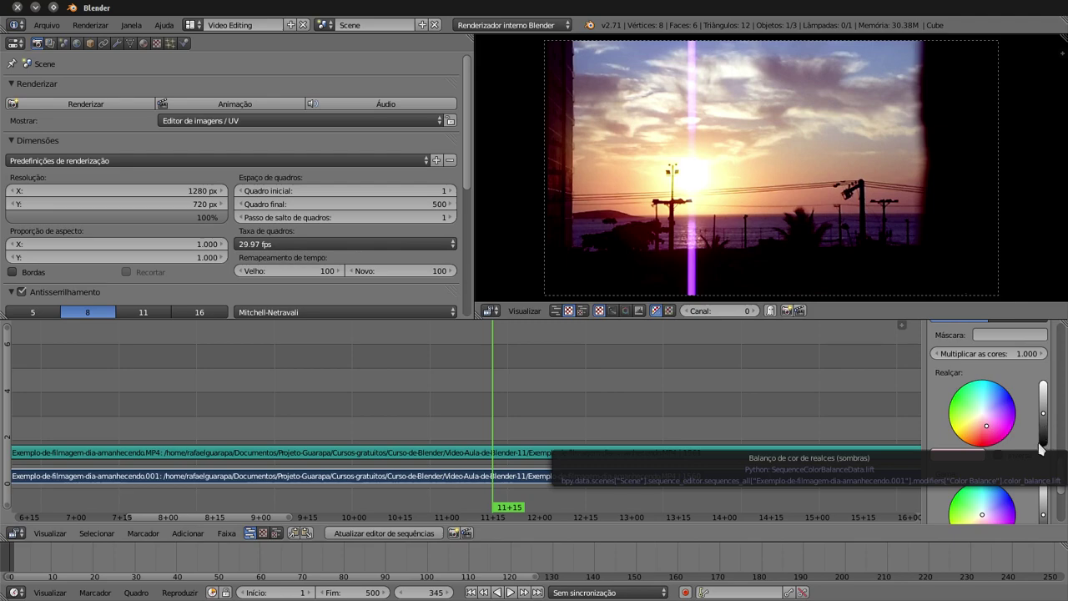
pyautogui.moveTo(1043, 413)
pyautogui.mouseDown()
pyautogui.moveTo(1043, 444)
pyautogui.moveTo(1043, 382)
pyautogui.moveTo(1044, 438)
pyautogui.moveTo(1043, 383)
pyautogui.moveTo(1043, 414)
pyautogui.mouseUp()
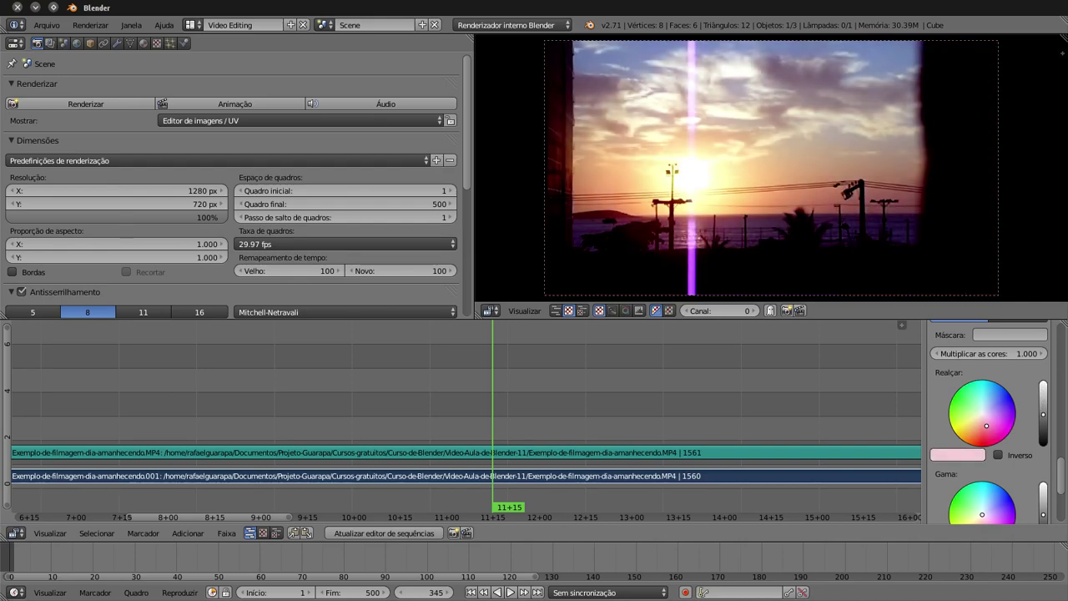
pyautogui.moveTo(1062, 473); pyautogui.dragTo(1062, 490)
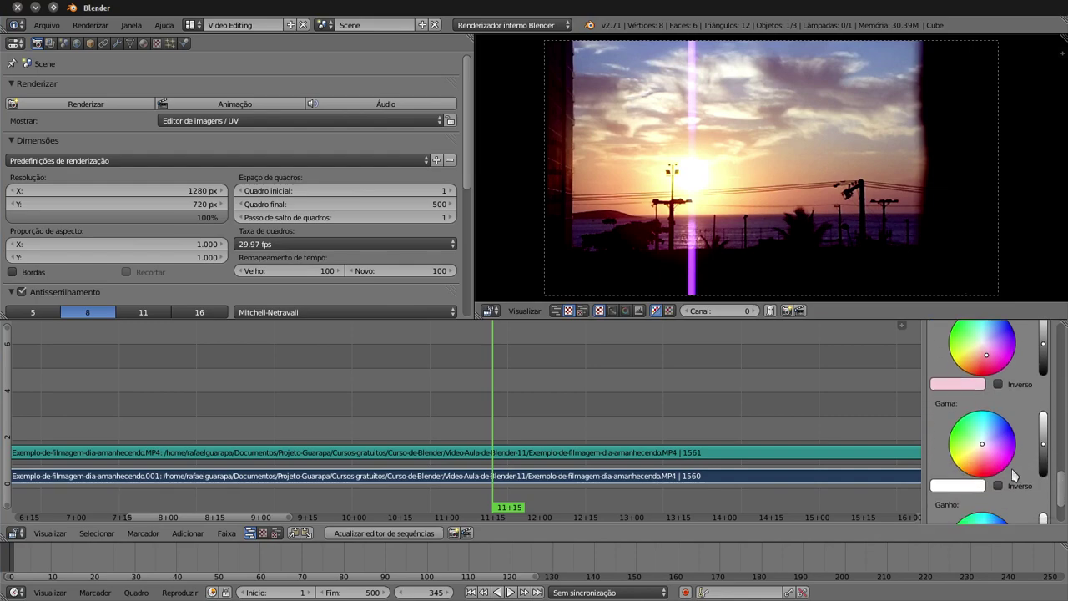
pyautogui.moveTo(988, 458)
pyautogui.mouseDown()
pyautogui.moveTo(1000, 449)
pyautogui.moveTo(974, 438)
pyautogui.moveTo(993, 469)
pyautogui.mouseUp()
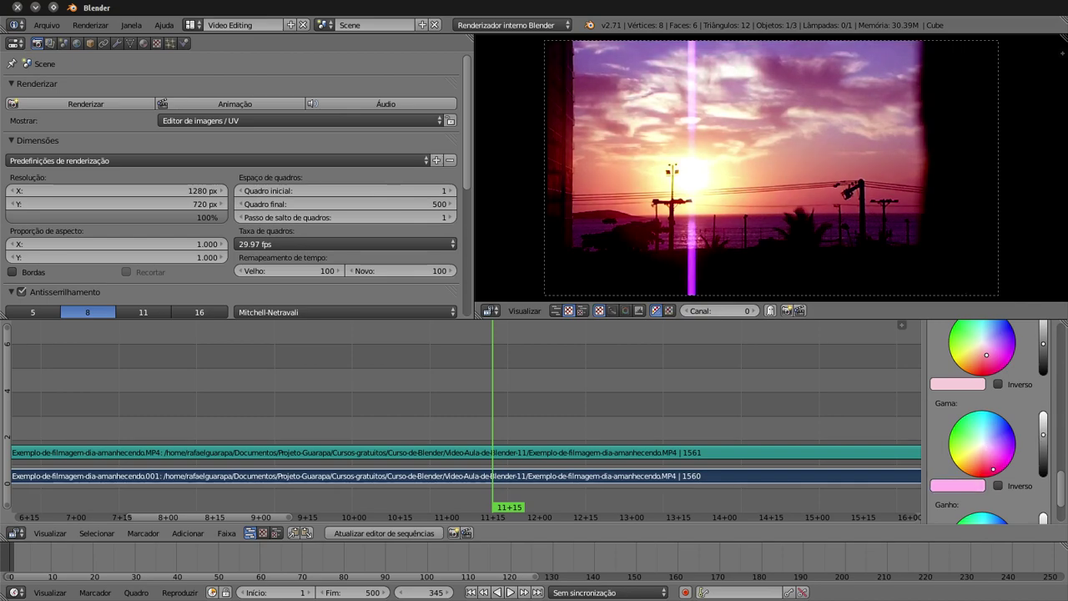
pyautogui.hotkey('ctrl', 'z')
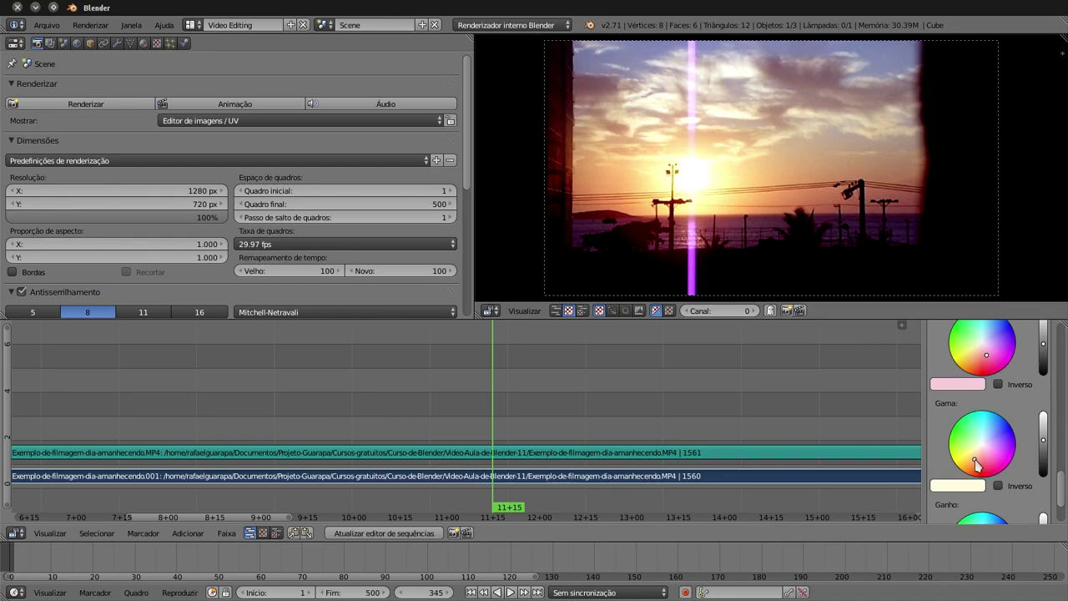
pyautogui.scroll(-2, 1001, 434)
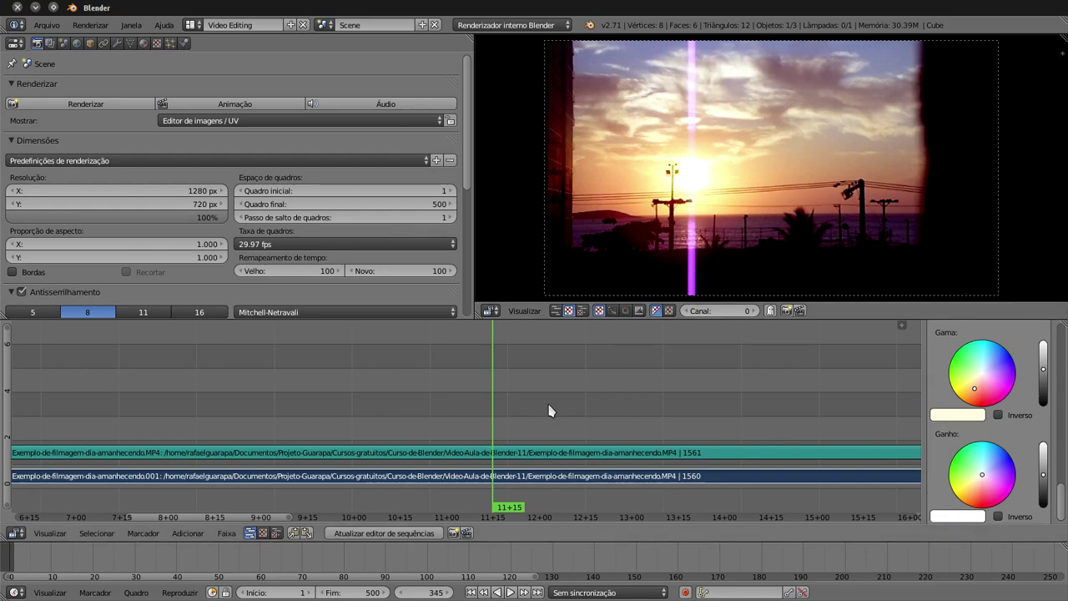
pyautogui.moveTo(551, 410)
pyautogui.mouseDown()
pyautogui.moveTo(739, 410)
pyautogui.moveTo(676, 411)
pyautogui.mouseUp()
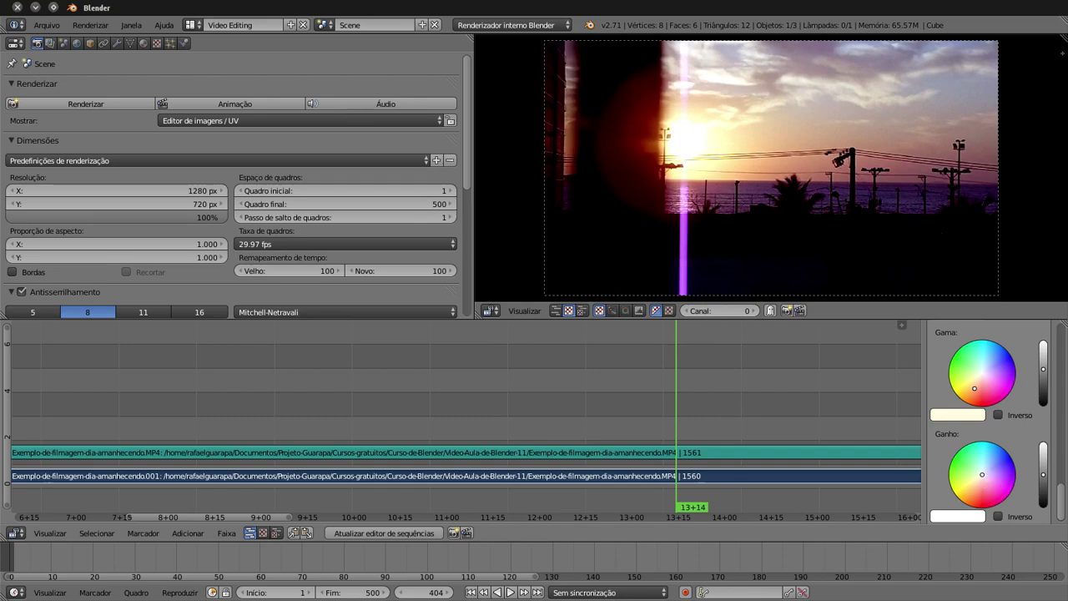
# - Tint the Color Balance gain faintly pink, then return the playhead to frame 345
pyautogui.moveTo(986, 473)
pyautogui.mouseDown()
pyautogui.moveTo(1003, 459)
pyautogui.moveTo(963, 501)
pyautogui.moveTo(960, 453)
pyautogui.moveTo(986, 487)
pyautogui.moveTo(994, 474)
pyautogui.mouseUp()
pyautogui.moveTo(980, 478); pyautogui.dragTo(984, 483)
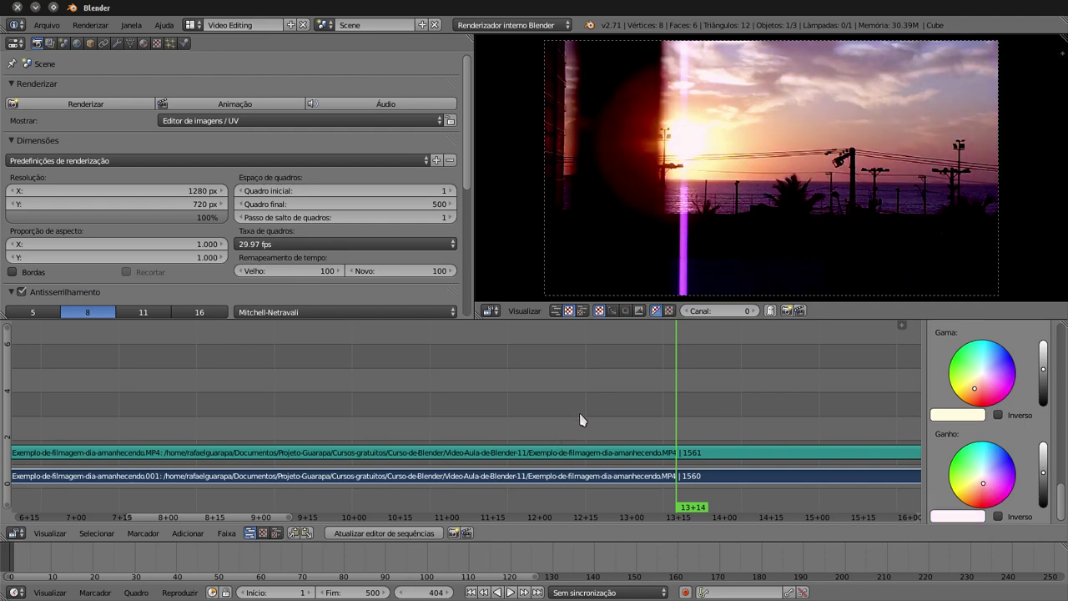
pyautogui.moveTo(475, 410)
pyautogui.mouseDown()
pyautogui.moveTo(428, 403)
pyautogui.moveTo(565, 406)
pyautogui.moveTo(493, 406)
pyautogui.mouseUp()
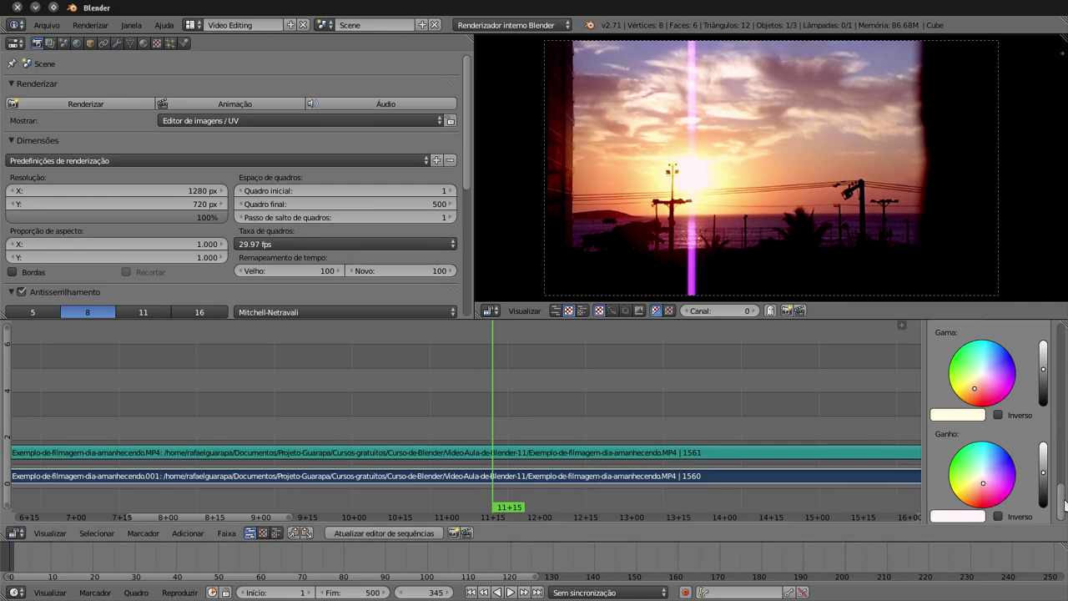
# - Delete the Color Balance modifier with its X button, leaving the strip's modifier list empty
pyautogui.moveTo(1065, 501); pyautogui.dragTo(1063, 470)
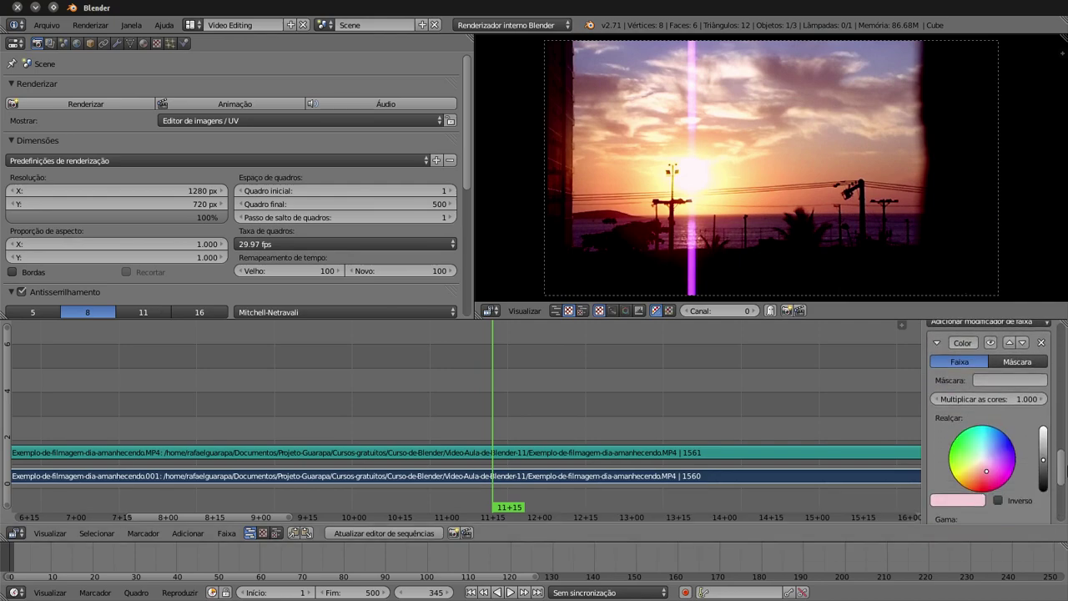
pyautogui.scroll(-1, 1064, 472)
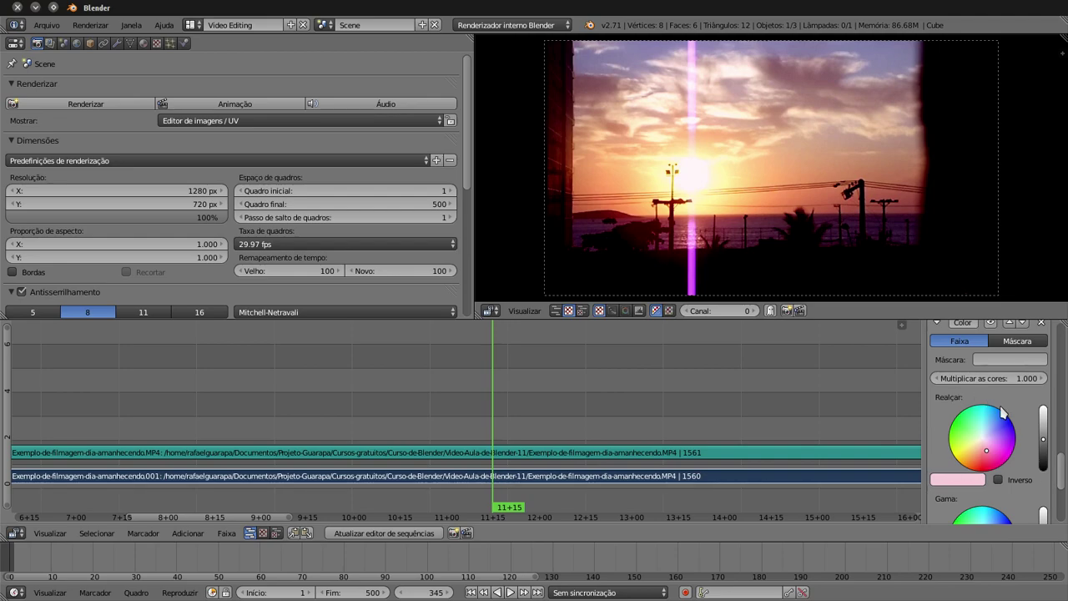
pyautogui.moveTo(1062, 472); pyautogui.dragTo(1062, 452)
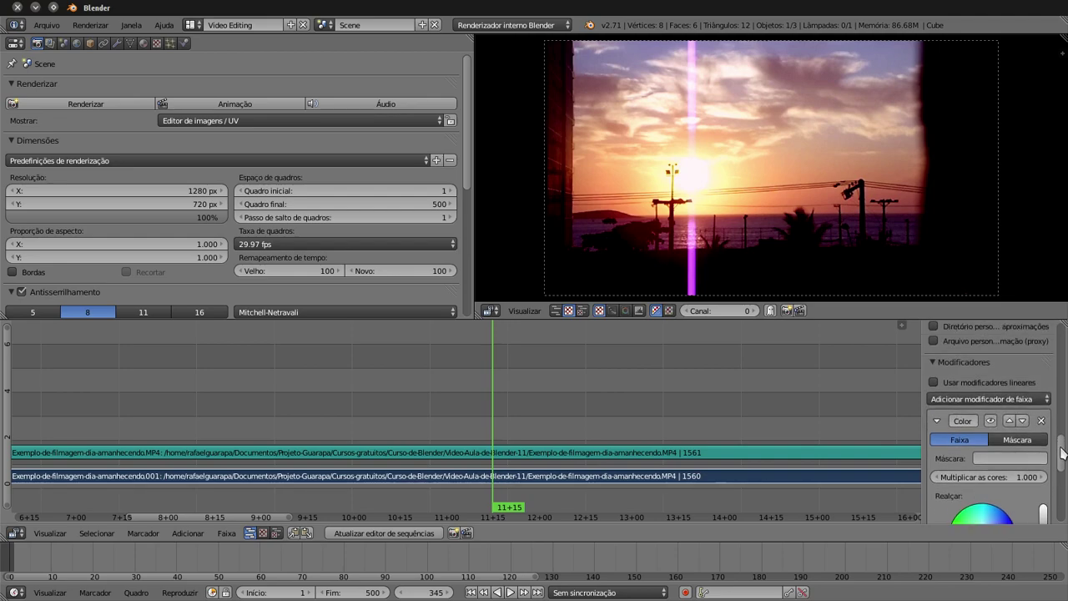
pyautogui.click(1002, 399)
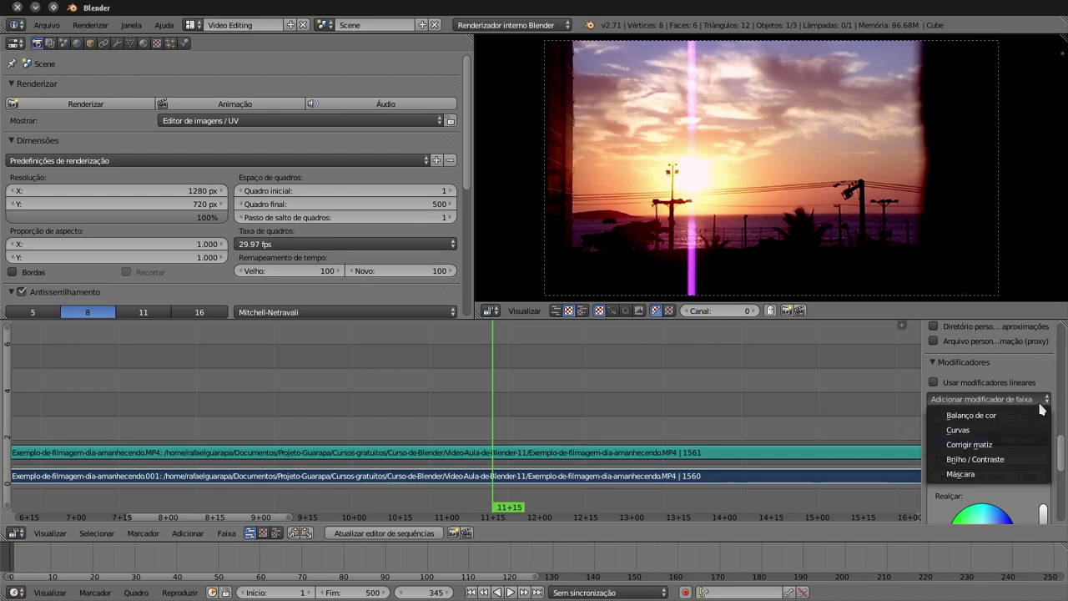
pyautogui.click(1035, 414)
pyautogui.click(1040, 420)
pyautogui.click(1025, 399)
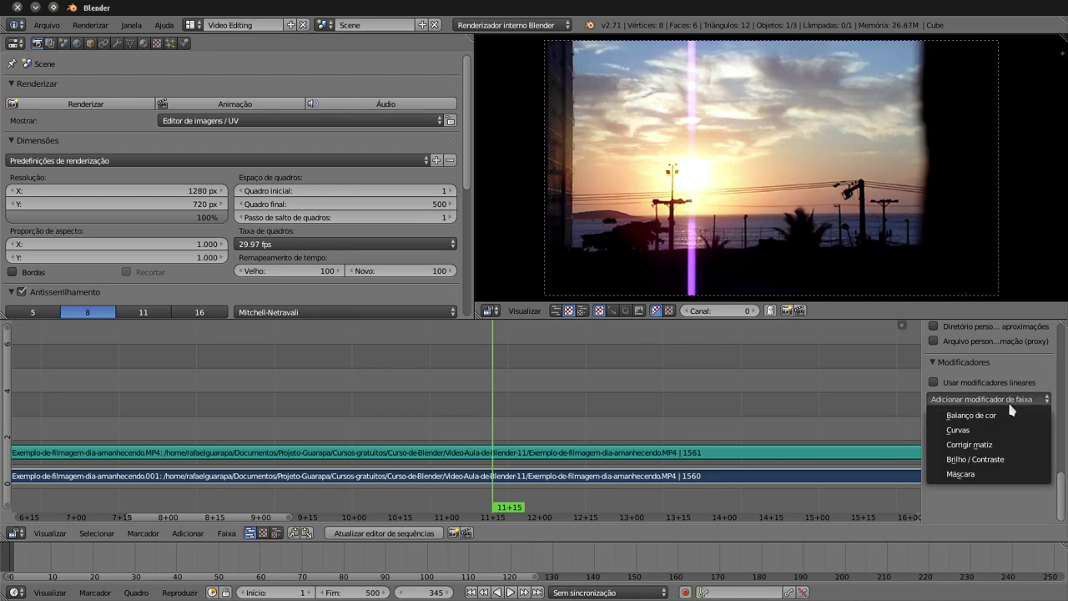
pyautogui.click(1025, 417)
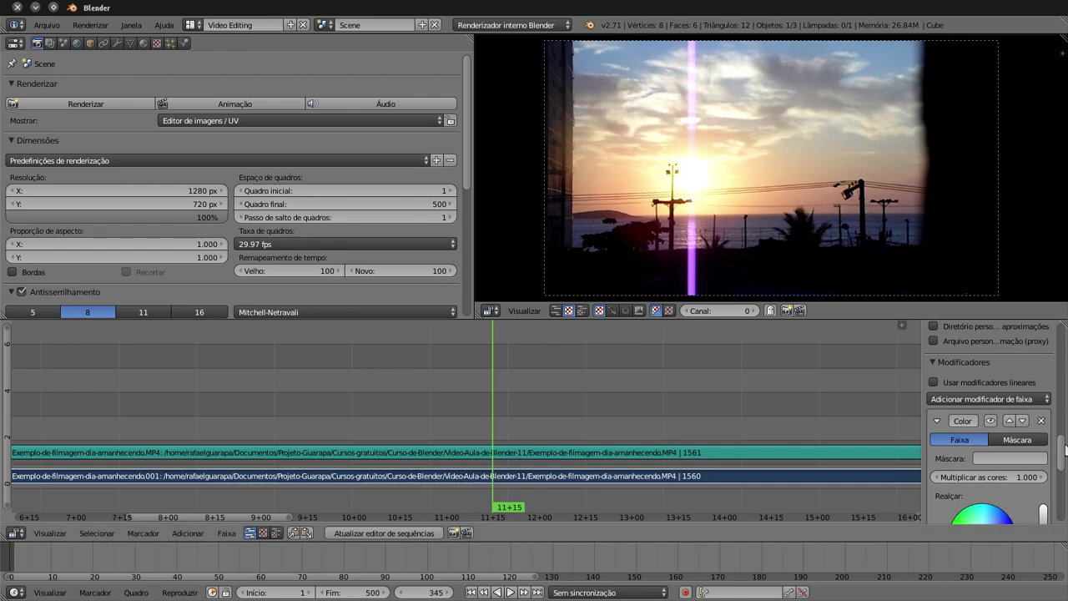
pyautogui.moveTo(1065, 453); pyautogui.dragTo(1065, 474)
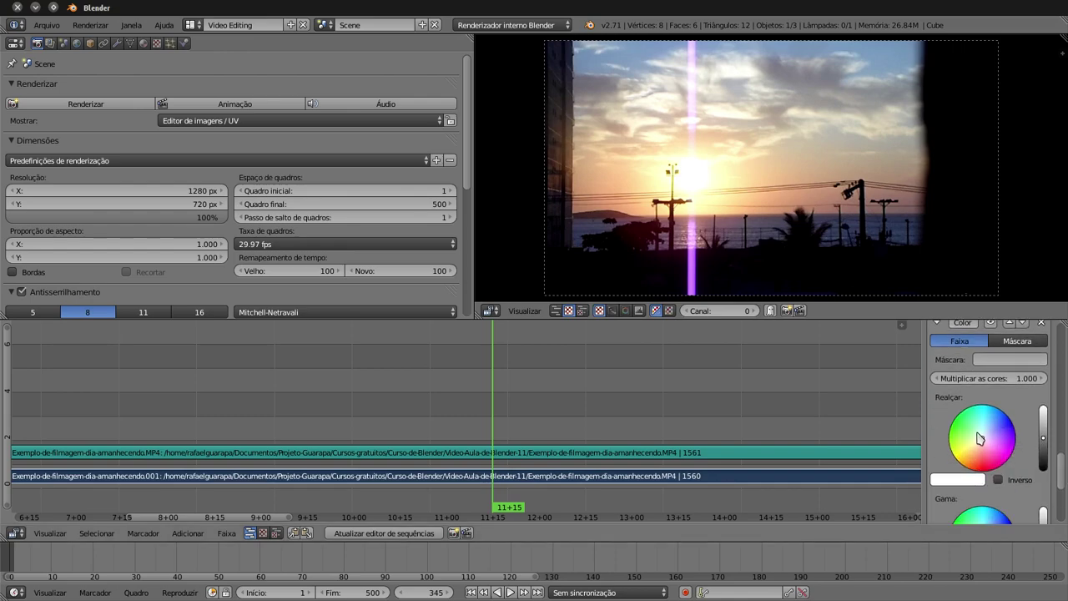
pyautogui.moveTo(1065, 472)
pyautogui.mouseDown()
pyautogui.moveTo(1065, 503)
pyautogui.moveTo(1061, 462)
pyautogui.mouseUp()
pyautogui.click(1041, 456)
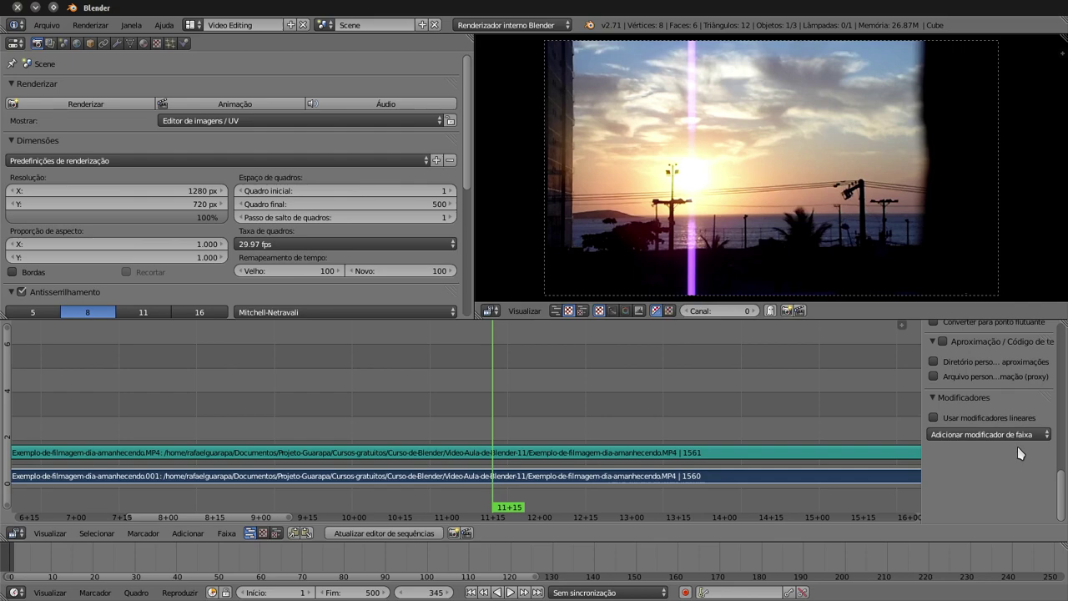
pyautogui.click(1025, 434)
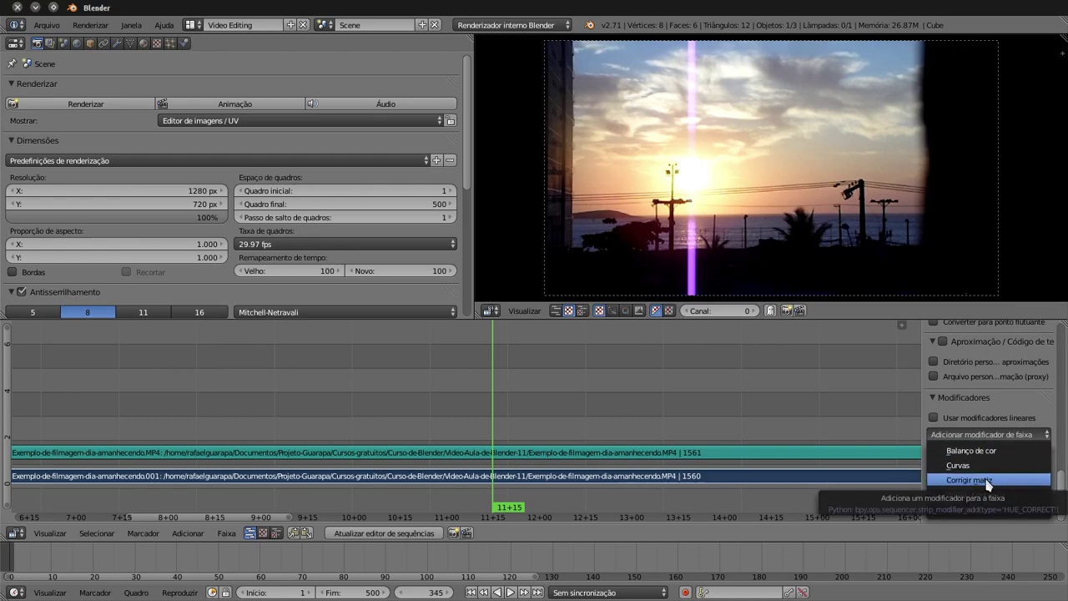
pyautogui.click(988, 483)
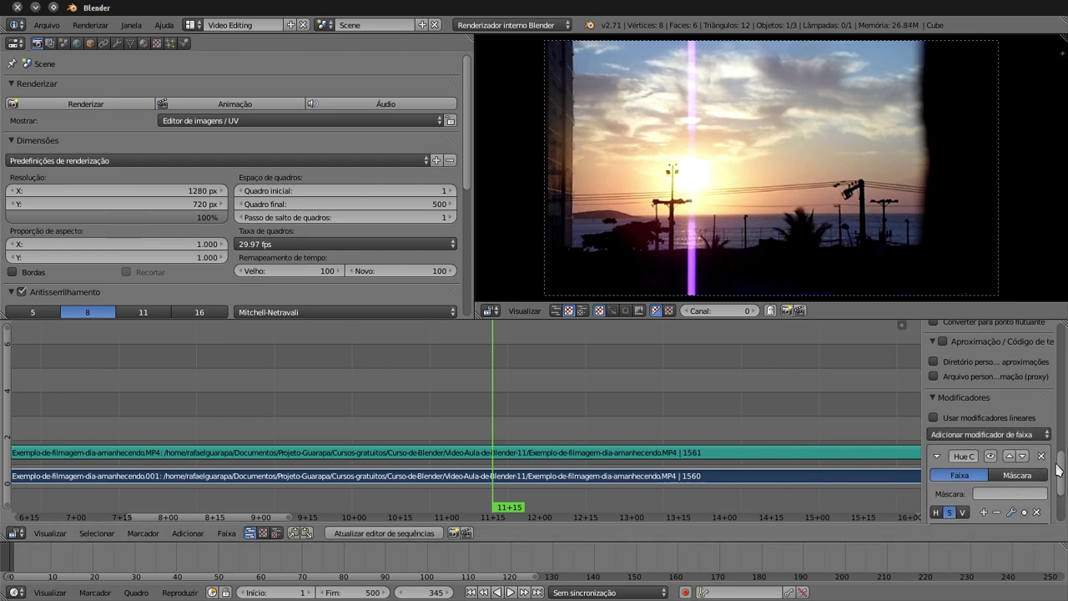
pyautogui.moveTo(1063, 489); pyautogui.dragTo(1065, 522)
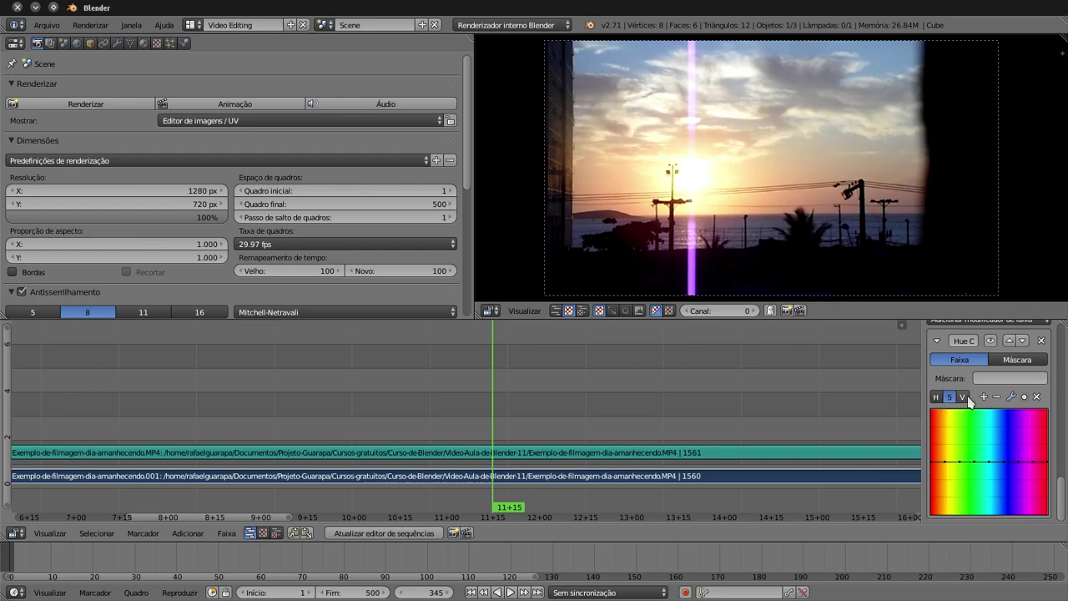
pyautogui.click(937, 398)
pyautogui.moveTo(960, 462)
pyautogui.mouseDown()
pyautogui.moveTo(976, 465)
pyautogui.moveTo(985, 433)
pyautogui.moveTo(1004, 432)
pyautogui.mouseUp()
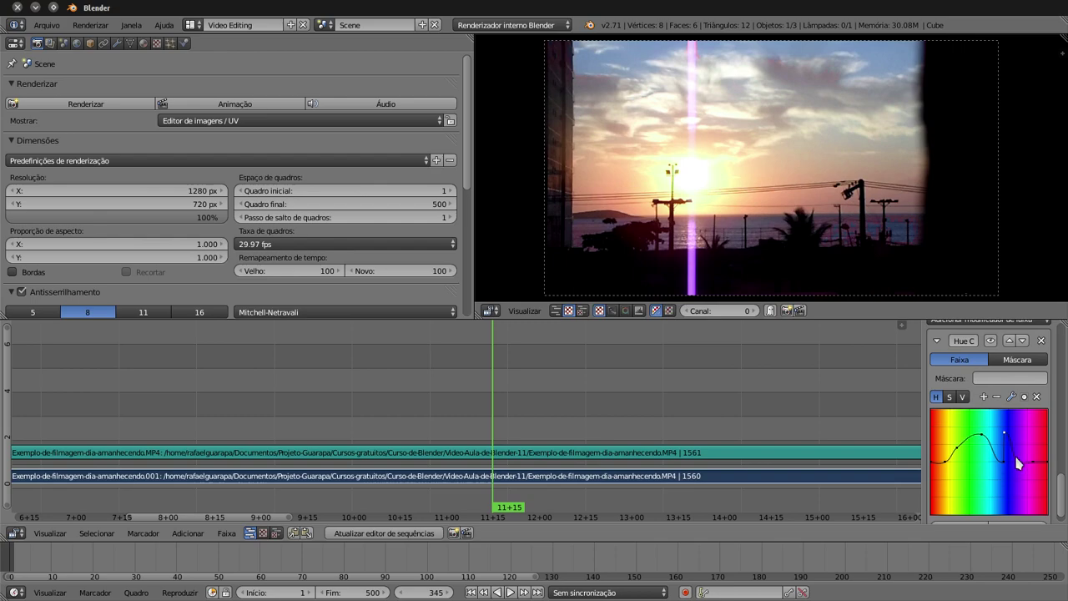
pyautogui.click(949, 397)
pyautogui.moveTo(989, 461)
pyautogui.mouseDown()
pyautogui.moveTo(987, 443)
pyautogui.moveTo(997, 511)
pyautogui.mouseUp()
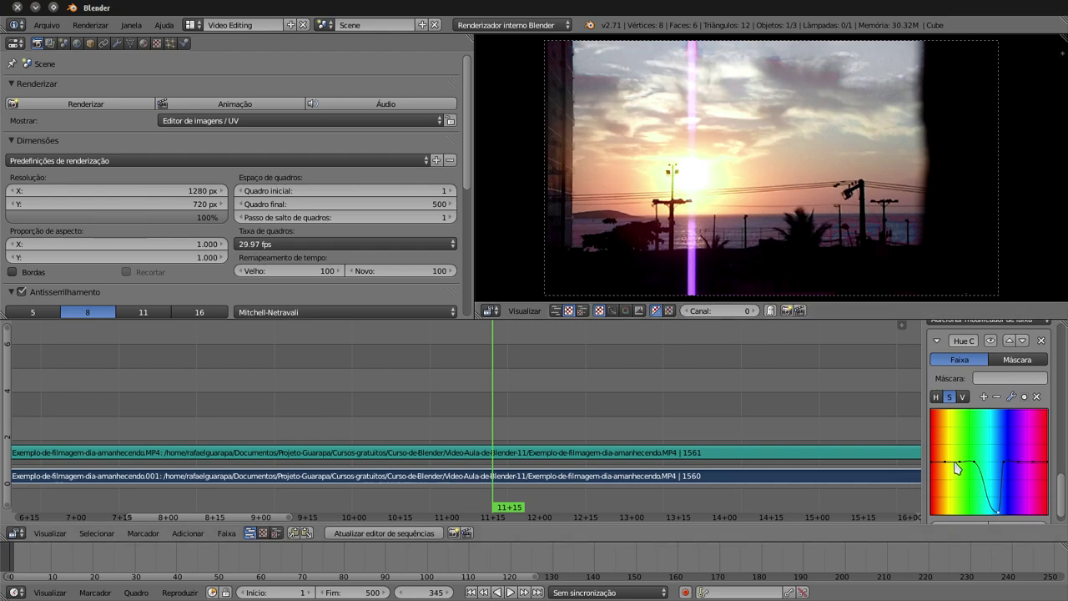
pyautogui.moveTo(960, 462); pyautogui.dragTo(962, 425)
pyautogui.moveTo(1018, 451); pyautogui.dragTo(1015, 423)
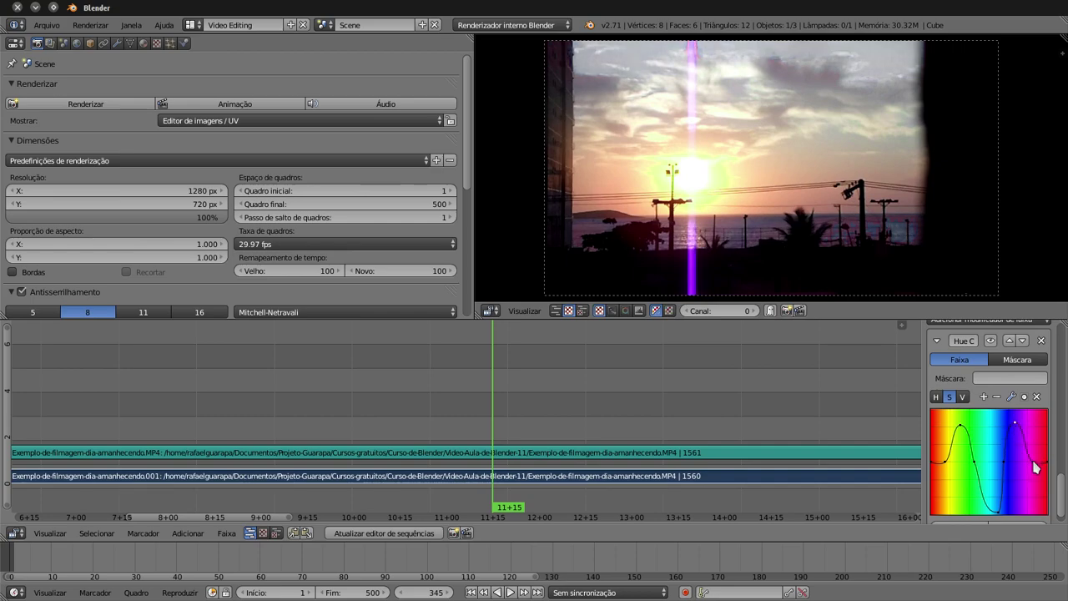
pyautogui.moveTo(1038, 465); pyautogui.dragTo(1039, 505)
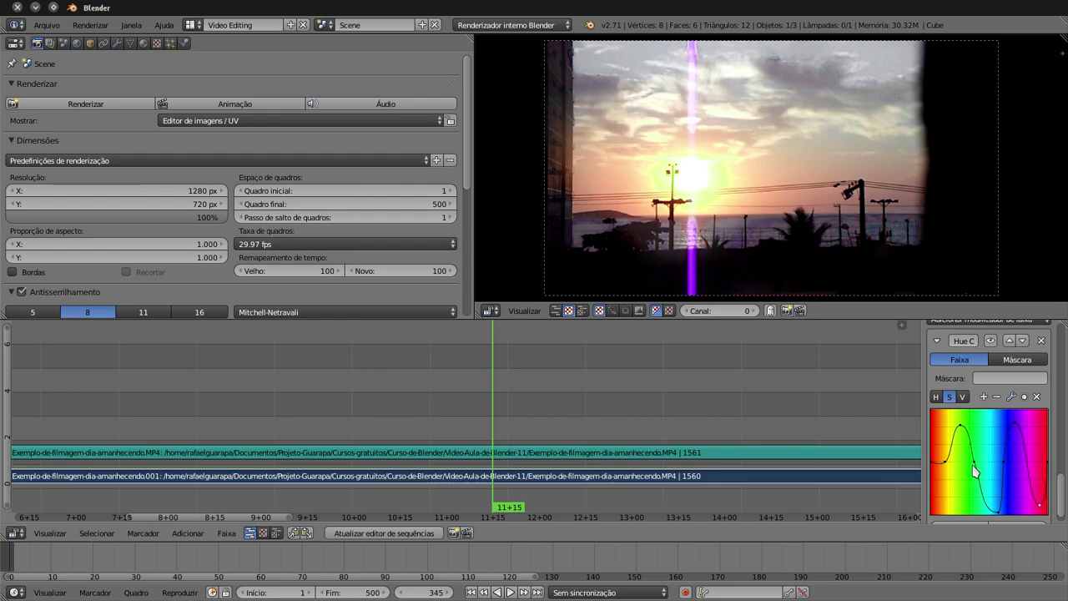
pyautogui.moveTo(974, 462)
pyautogui.mouseDown()
pyautogui.moveTo(963, 470)
pyautogui.moveTo(931, 444)
pyautogui.moveTo(949, 483)
pyautogui.mouseUp()
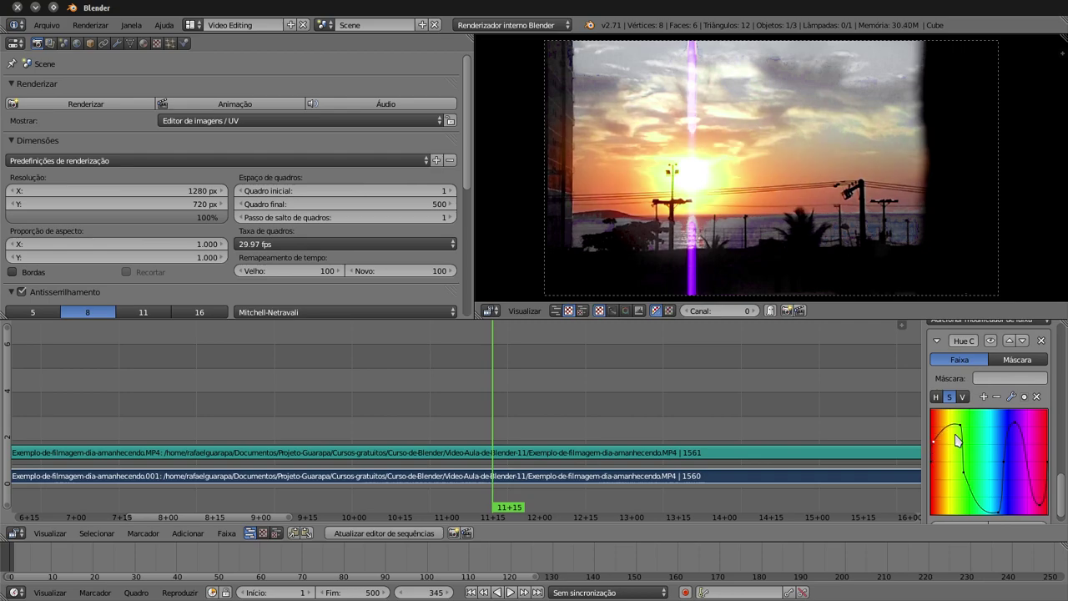
pyautogui.moveTo(960, 425)
pyautogui.mouseDown()
pyautogui.moveTo(947, 455)
pyautogui.moveTo(999, 501)
pyautogui.moveTo(993, 417)
pyautogui.mouseUp()
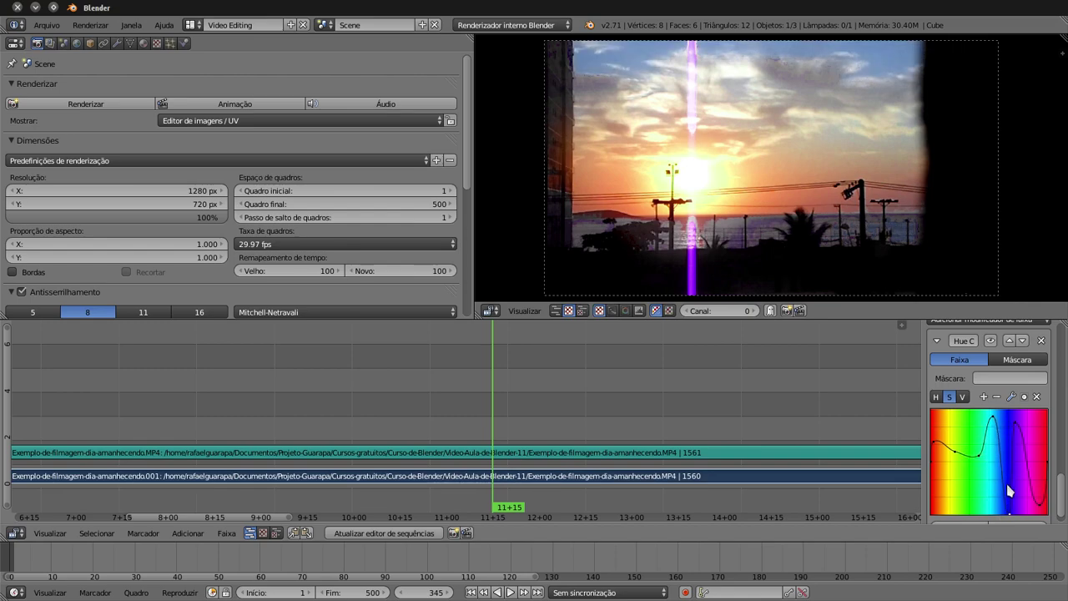
pyautogui.moveTo(1015, 428); pyautogui.dragTo(1030, 480)
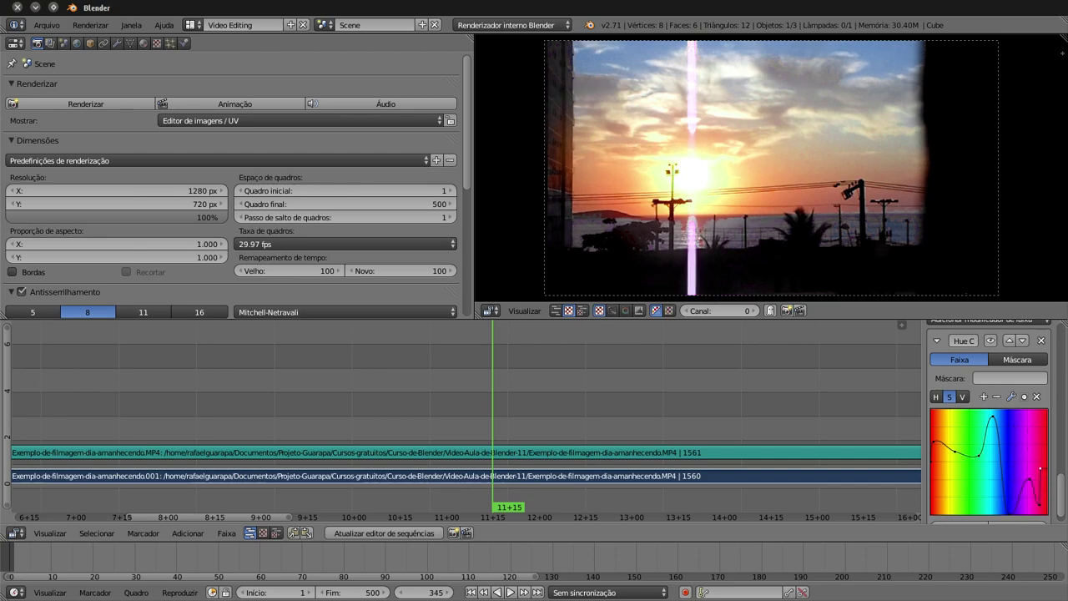
pyautogui.click(962, 397)
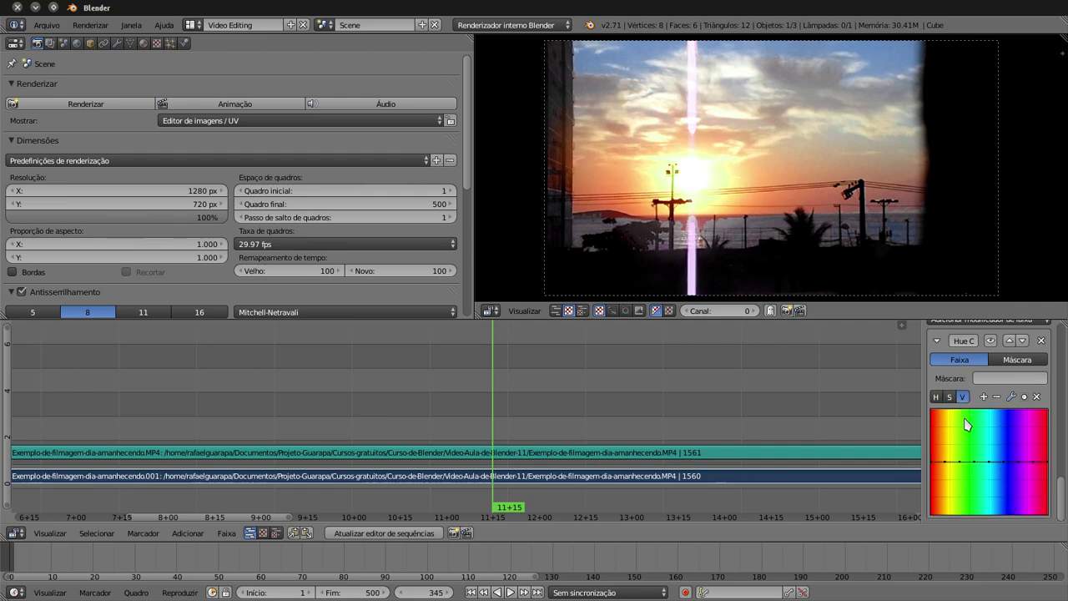
pyautogui.moveTo(972, 462)
pyautogui.mouseDown()
pyautogui.moveTo(970, 429)
pyautogui.moveTo(1032, 425)
pyautogui.mouseUp()
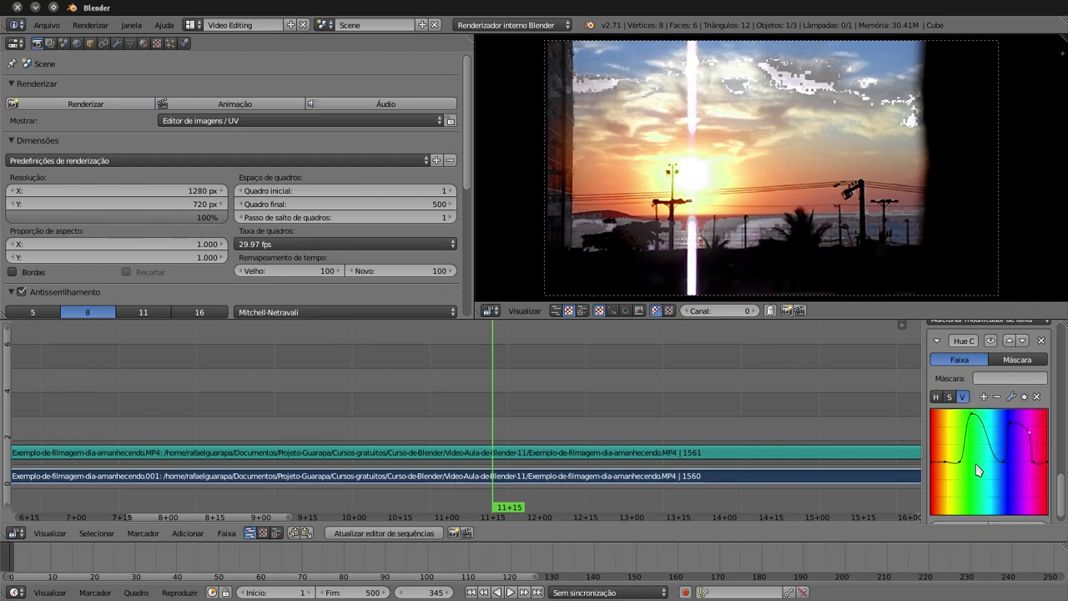
pyautogui.moveTo(950, 461); pyautogui.dragTo(936, 431)
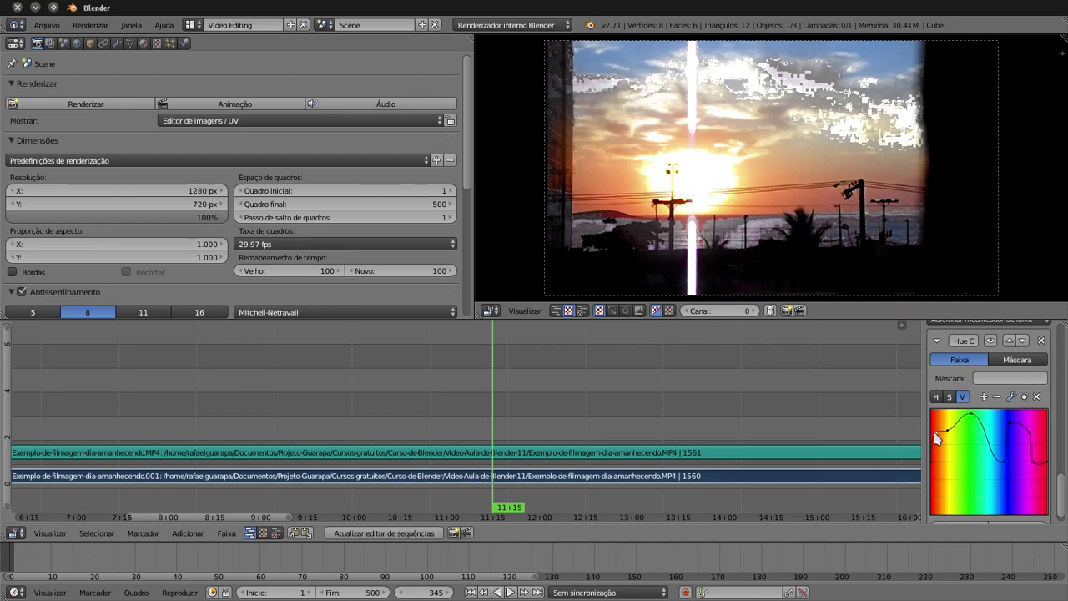
pyautogui.click(1041, 341)
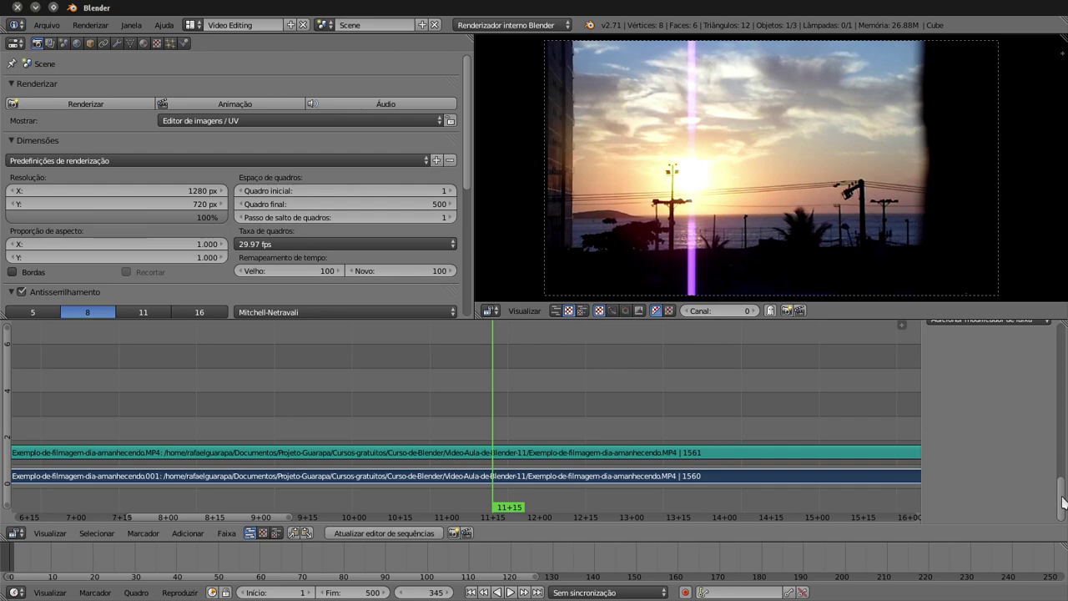
pyautogui.scroll(5, 1035, 482)
pyautogui.click(1035, 481)
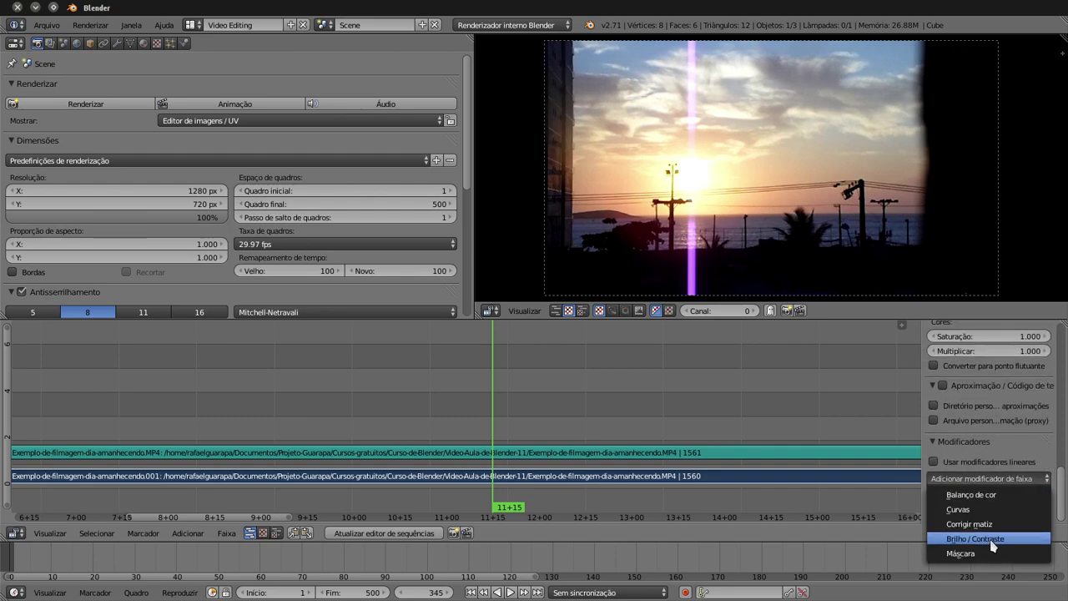
pyautogui.click(1042, 523)
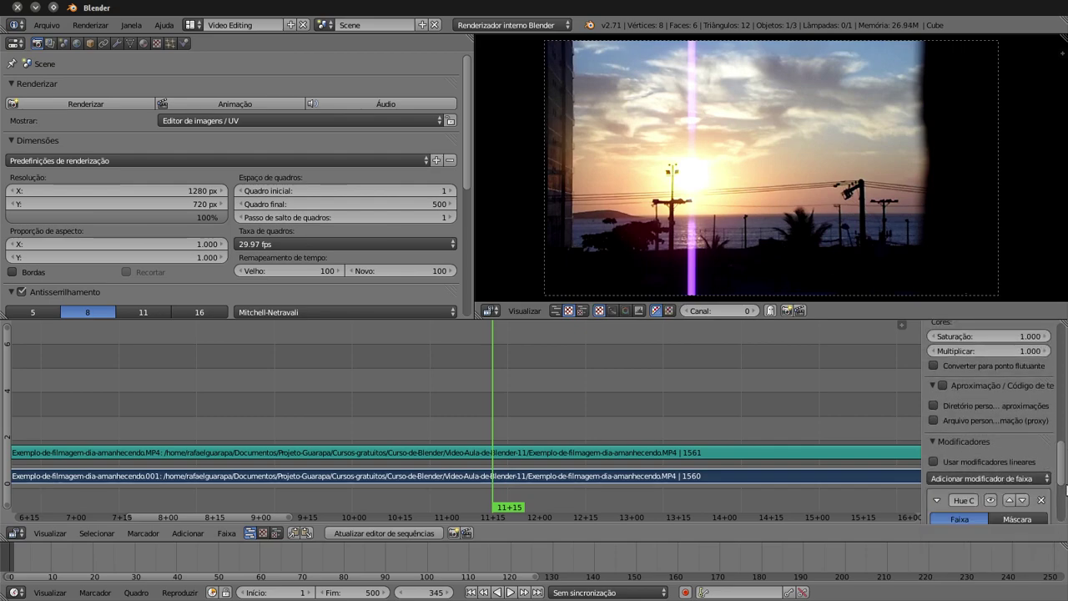
pyautogui.scroll(-4, 1060, 476)
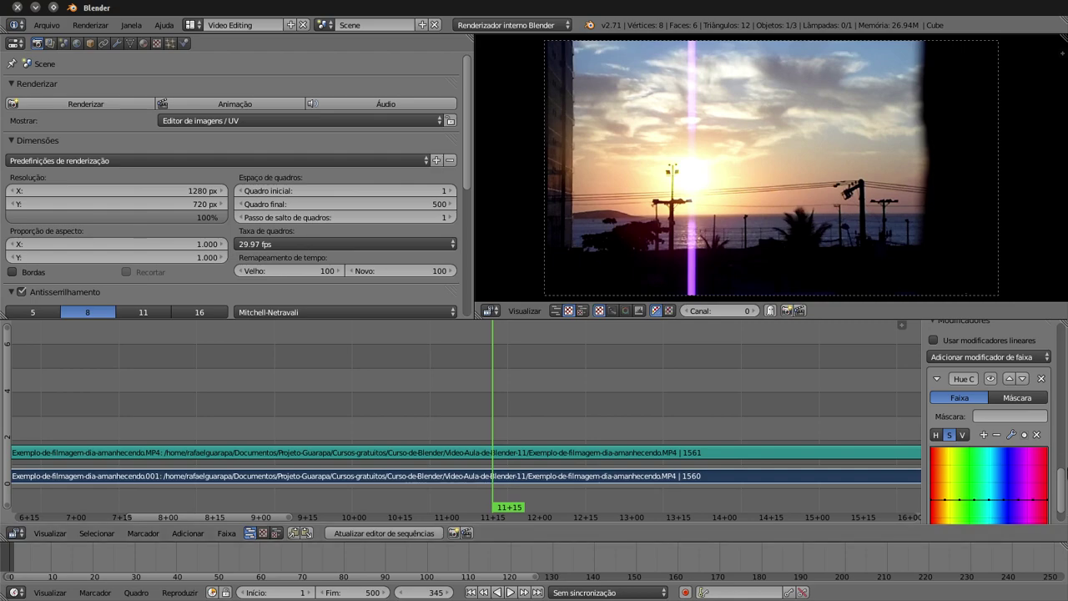
pyautogui.scroll(-2, 1065, 494)
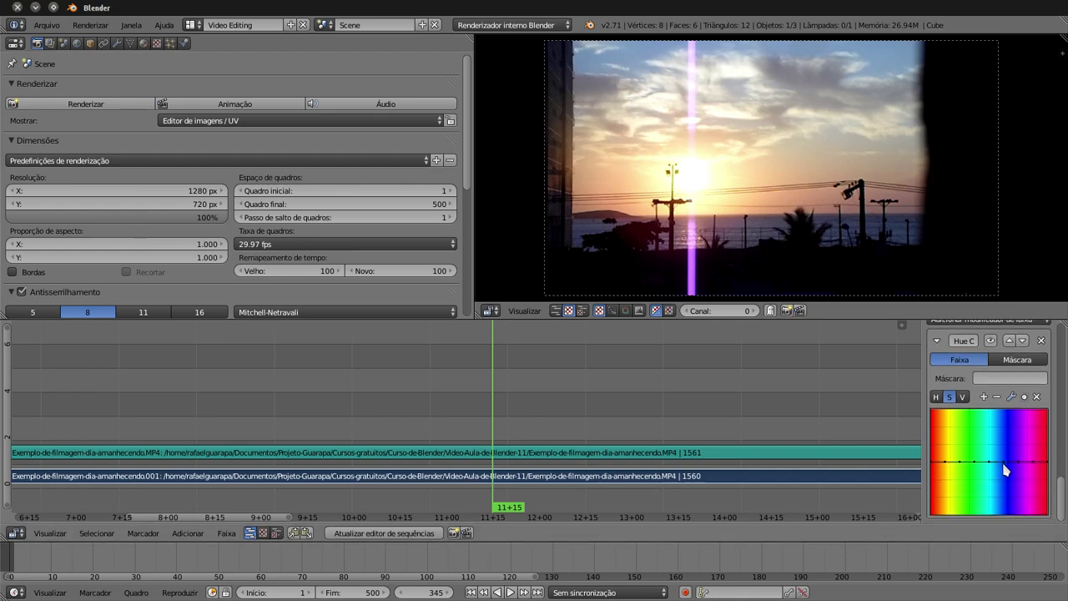
pyautogui.moveTo(1004, 461); pyautogui.dragTo(1006, 480)
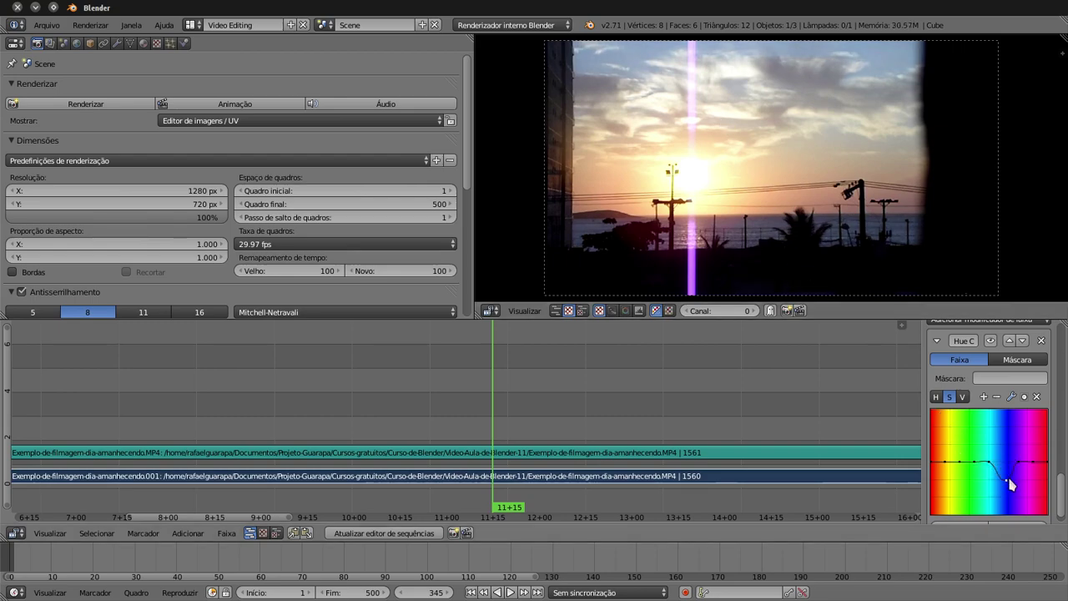
pyautogui.moveTo(1006, 481)
pyautogui.mouseDown()
pyautogui.moveTo(1006, 467)
pyautogui.moveTo(975, 474)
pyautogui.mouseUp()
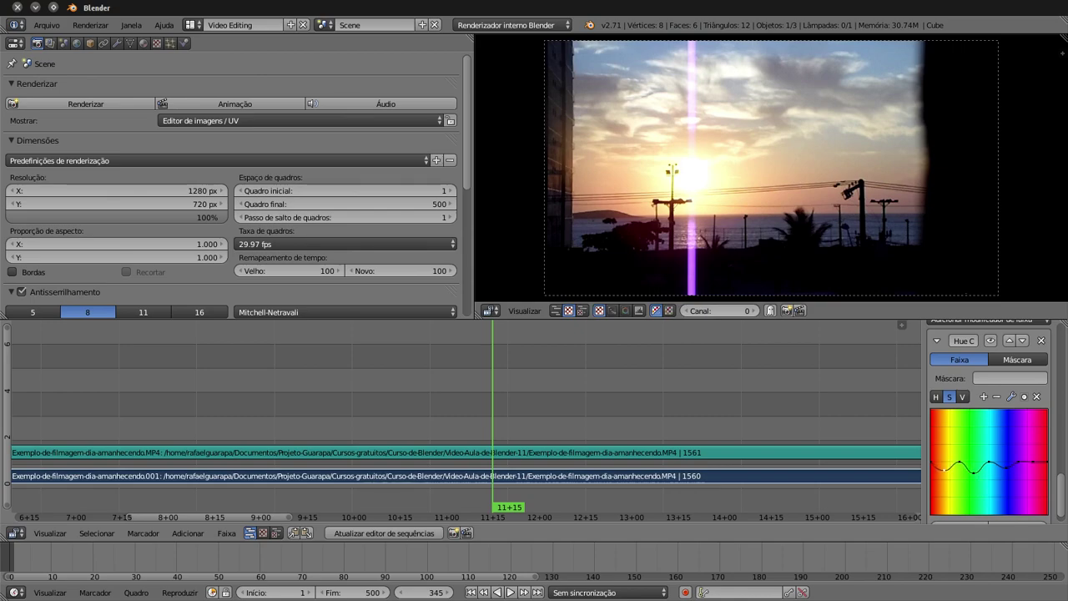
pyautogui.moveTo(960, 470); pyautogui.dragTo(960, 484)
pyautogui.click(1042, 340)
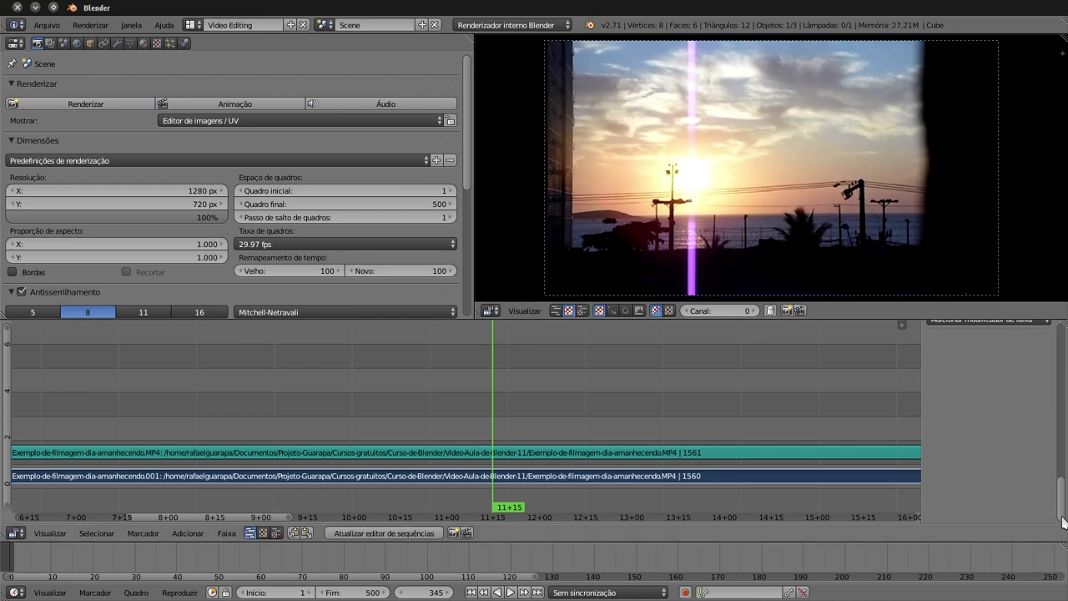
pyautogui.scroll(4, 1060, 500)
# - Open the 'Adicionar modificador de faixa' dropdown in the strip's Modificadores panel
pyautogui.click(984, 463)
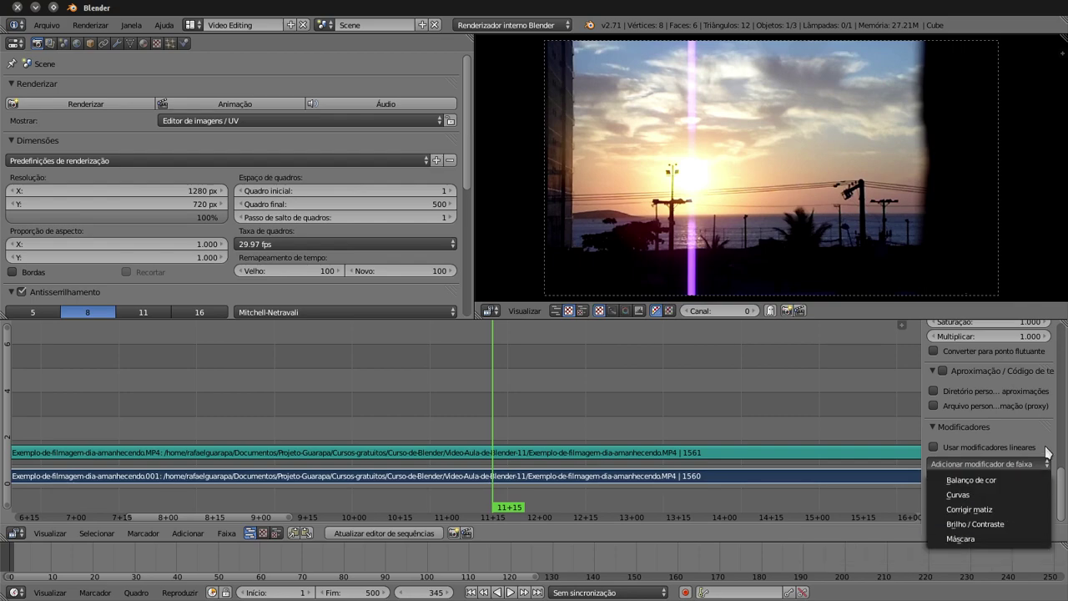
# - Close the modifier list and set the strip's Saturação to 2
pyautogui.click(1015, 494)
pyautogui.scroll(3, 1066, 474)
pyautogui.moveTo(1067, 474)
pyautogui.mouseDown()
pyautogui.moveTo(1067, 427)
pyautogui.moveTo(1067, 506)
pyautogui.mouseUp()
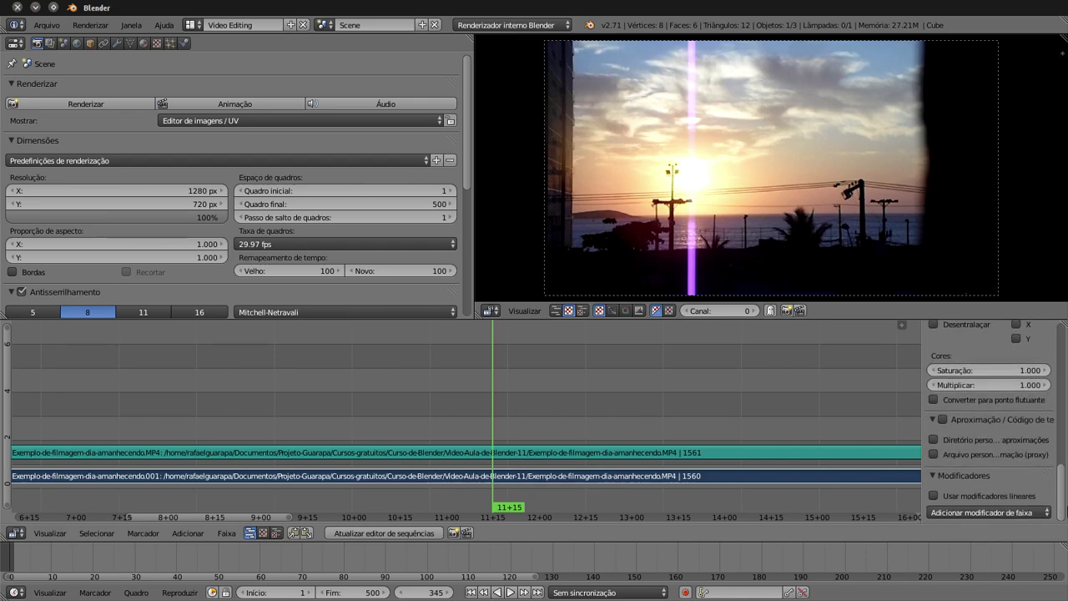
pyautogui.scroll(2, 1027, 442)
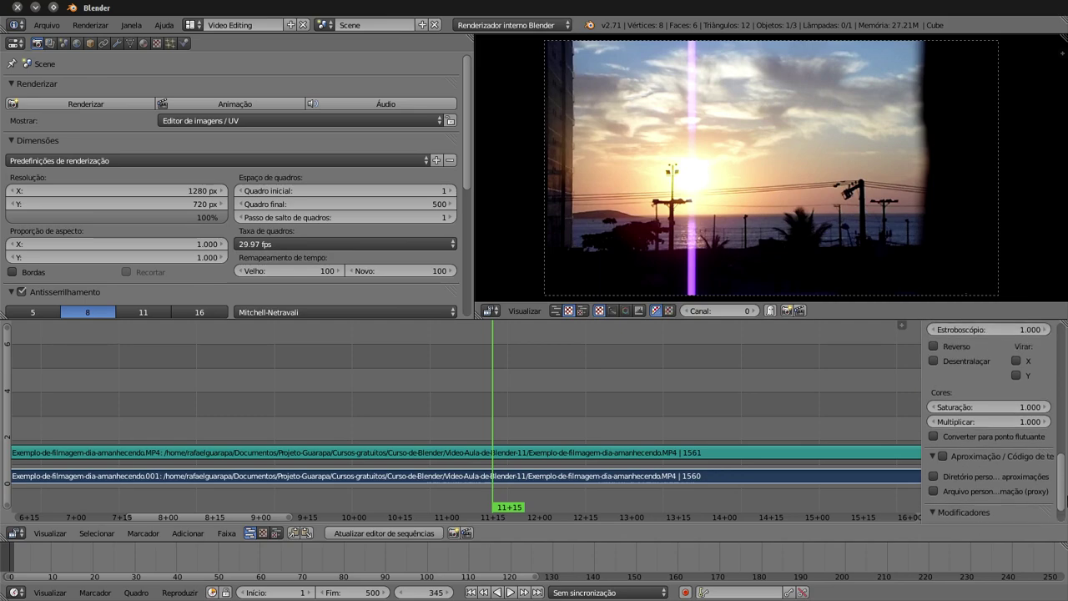
pyautogui.click(995, 410)
pyautogui.write('2')
pyautogui.press('Return')
# - Try Saturação values of 5, 1.2 and 1.5 on the strip
pyautogui.click(996, 413)
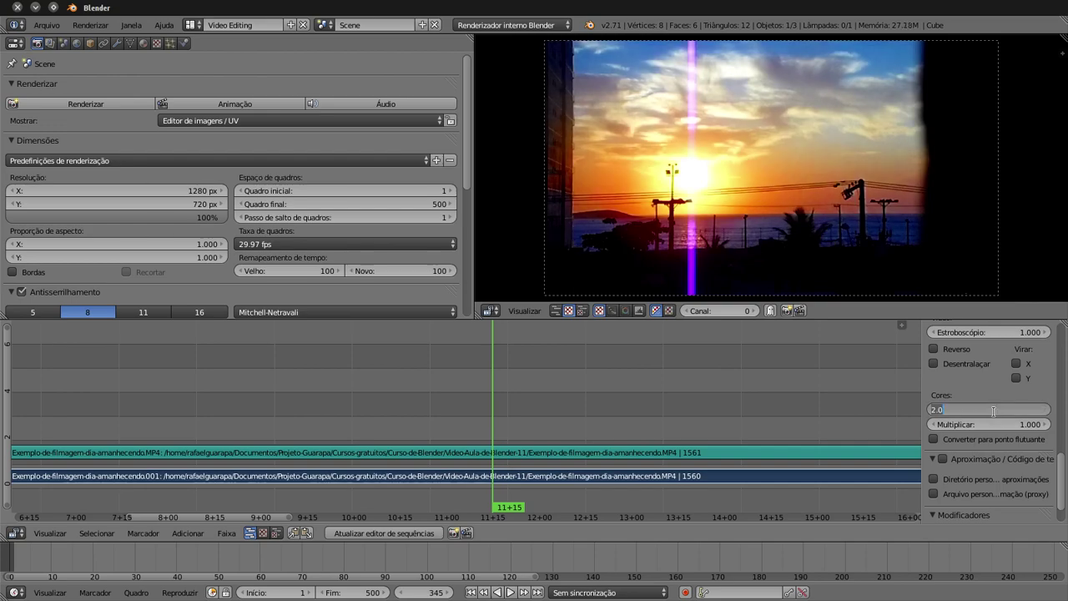
pyautogui.write('500')
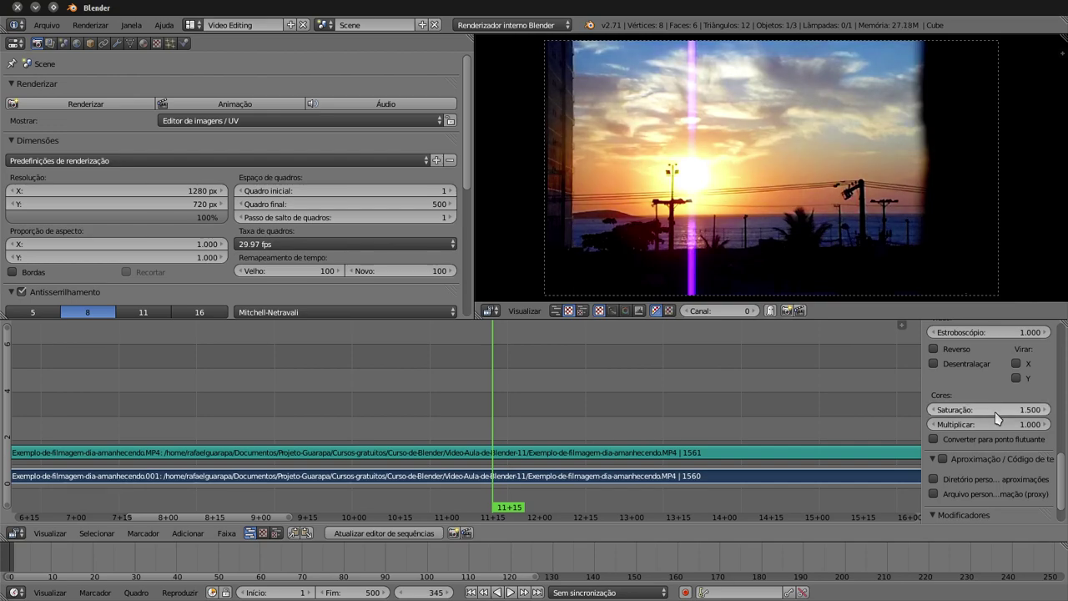
pyautogui.write('1.200')
pyautogui.press('Escape')
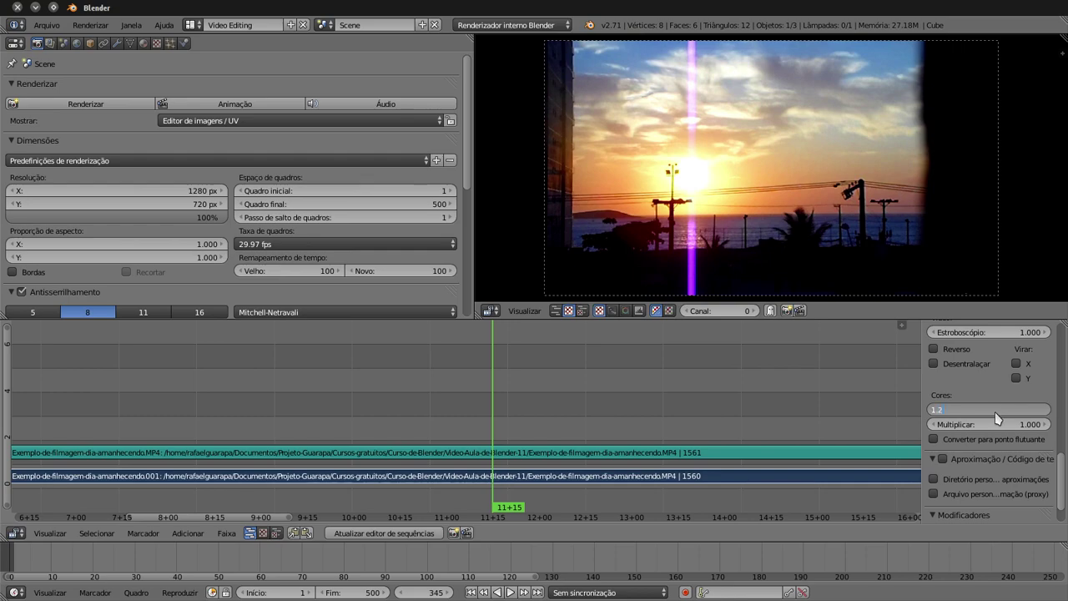
pyautogui.click(995, 411)
pyautogui.write('5')
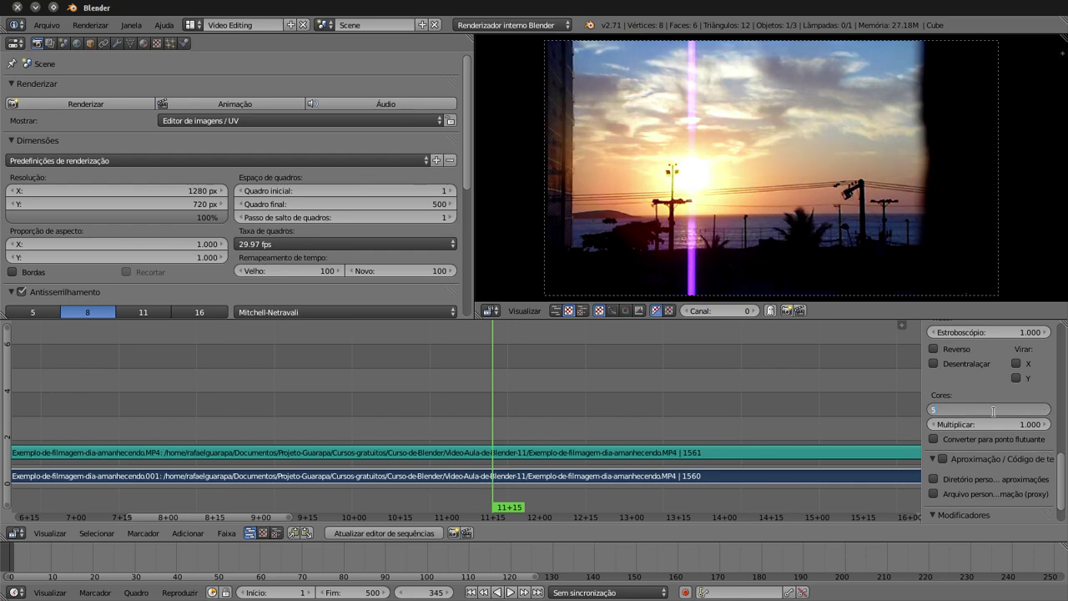
pyautogui.press('Return')
pyautogui.click(993, 410)
pyautogui.write('1')
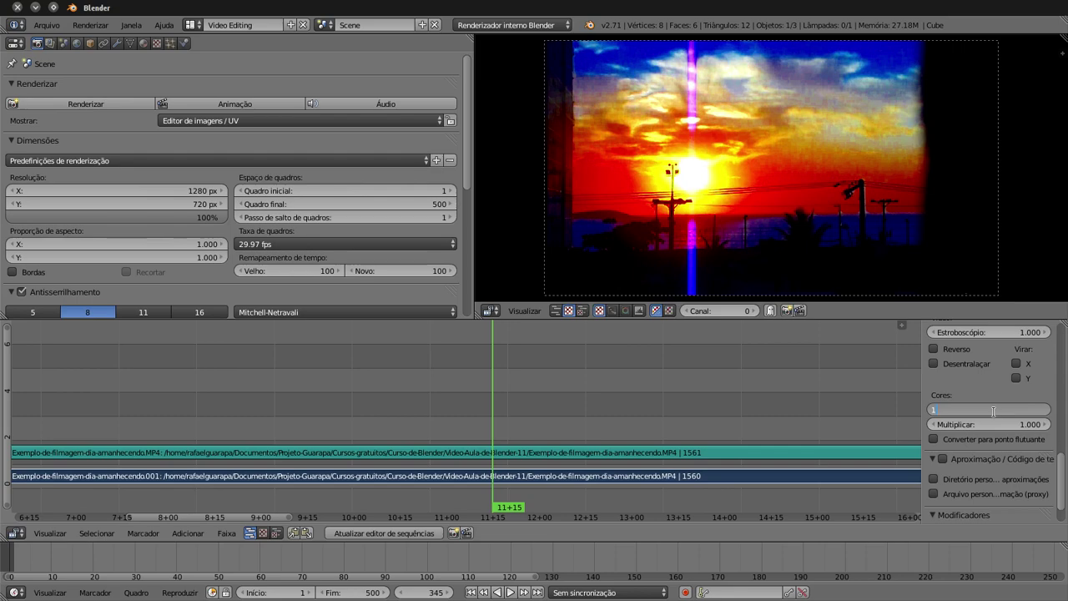
pyautogui.write('.2')
pyautogui.press('Return')
pyautogui.click(993, 410)
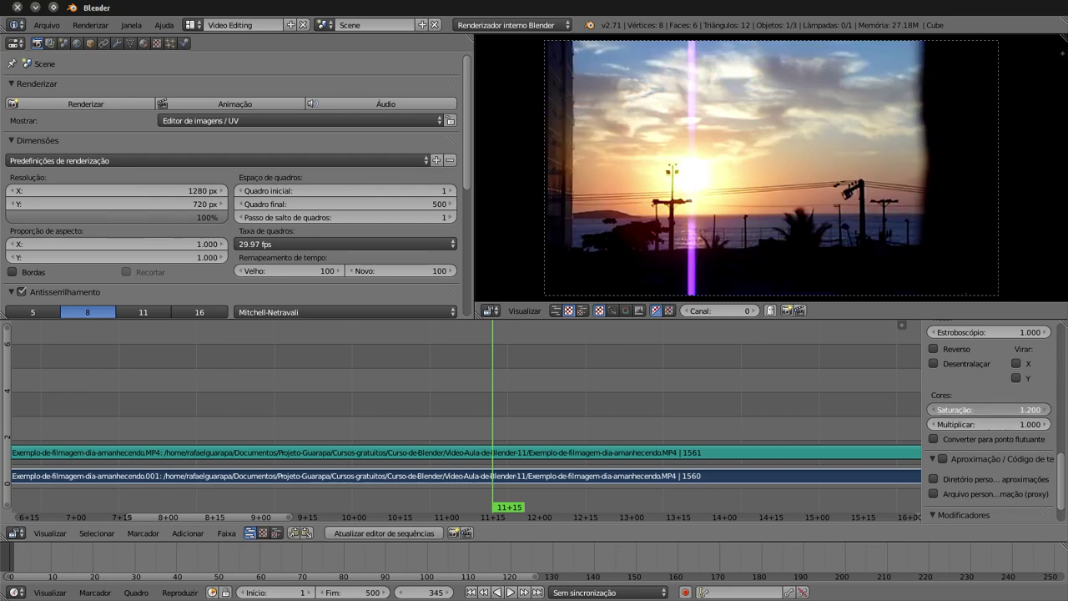
pyautogui.press('Return')
pyautogui.write('1.5')
# - Set Saturação to 2, then 0 for greyscale, then back to 1
pyautogui.click(993, 410)
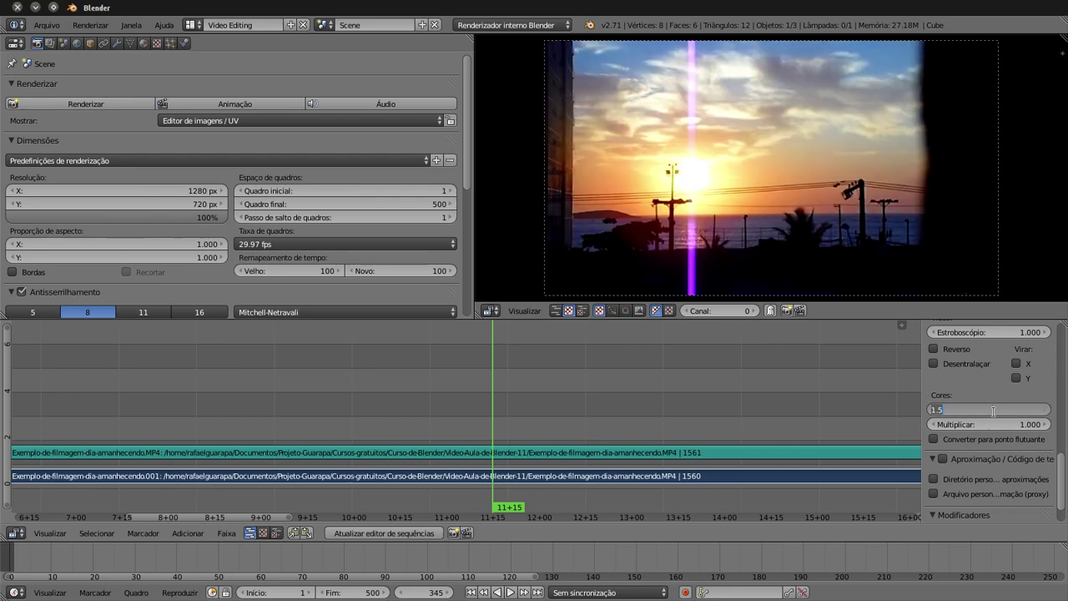
pyautogui.press('BackSpace')
pyautogui.write('2')
pyautogui.press('Return')
pyautogui.click(994, 410)
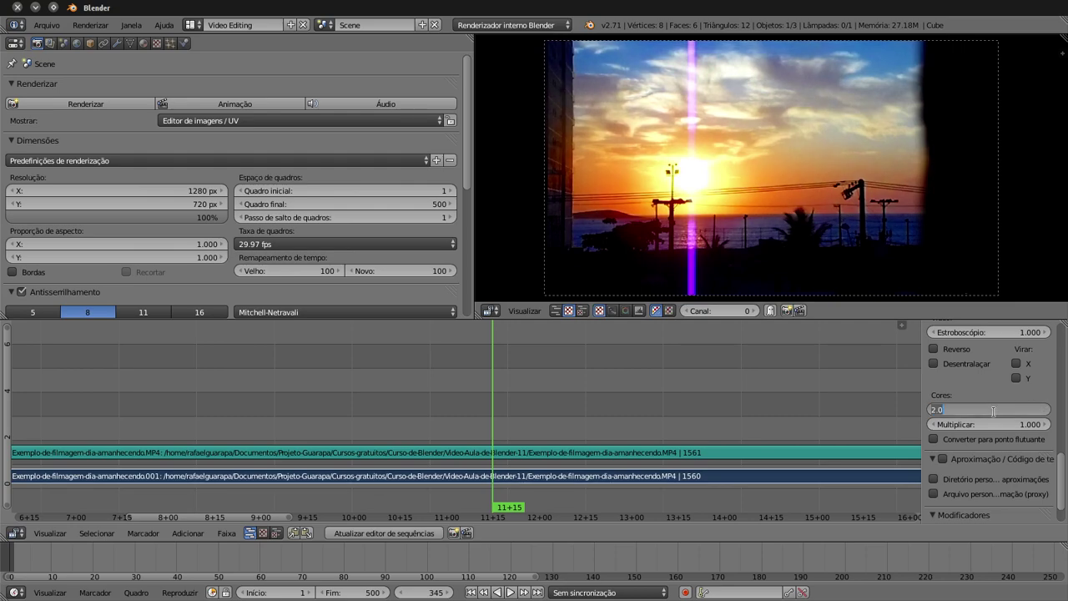
pyautogui.write('0')
pyautogui.press('Return')
pyautogui.click(995, 410)
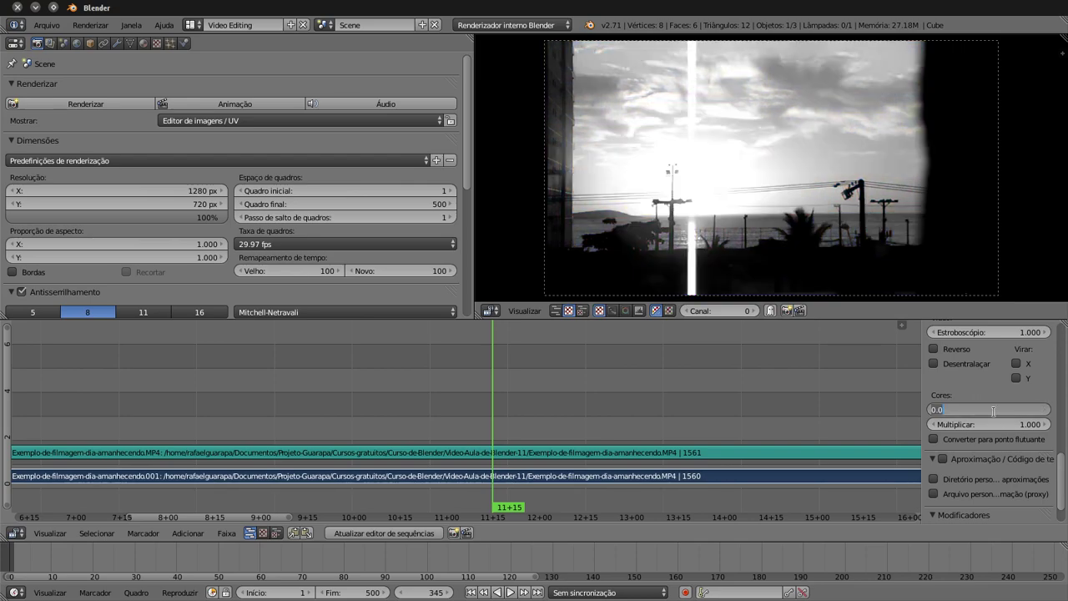
pyautogui.write('1')
pyautogui.press('Return')
# - Open and close the 'Adicionar modificador de faixa' list without adding a modifier
pyautogui.scroll(-2, 1065, 488)
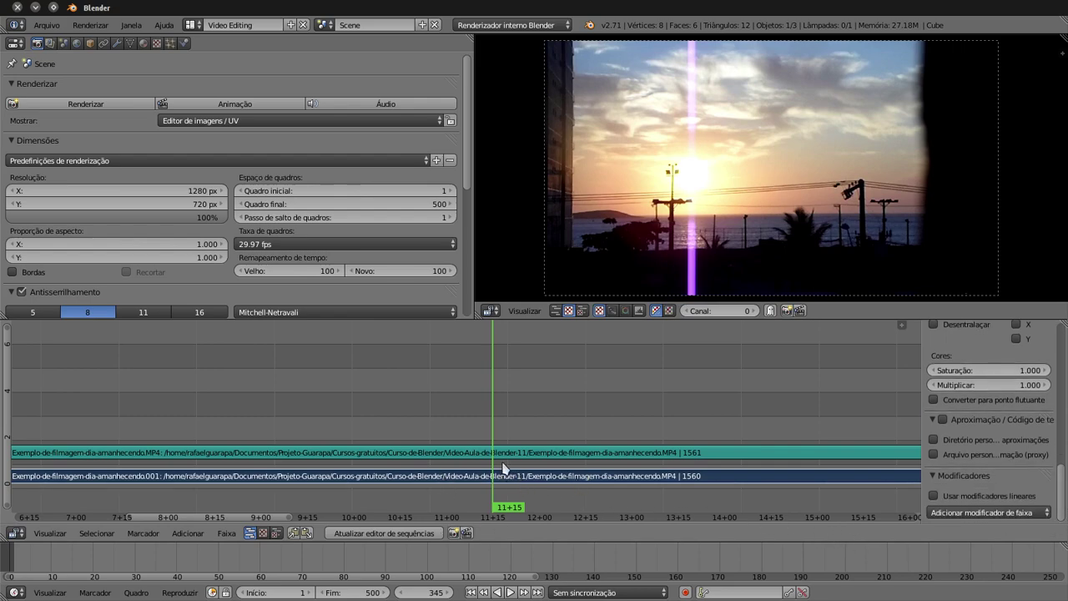
pyautogui.click(985, 512)
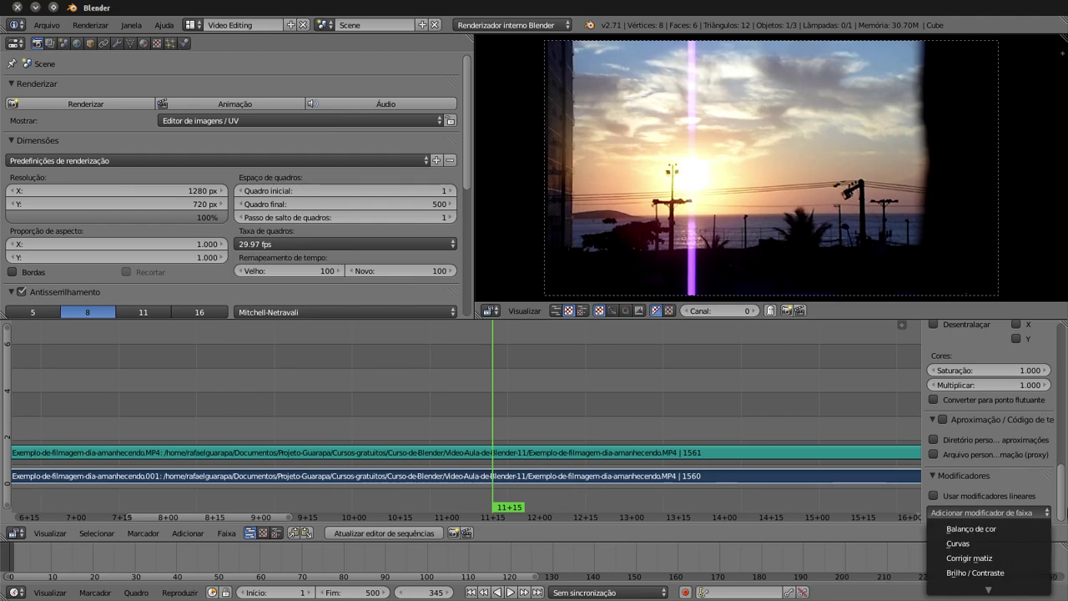
pyautogui.click(1065, 502)
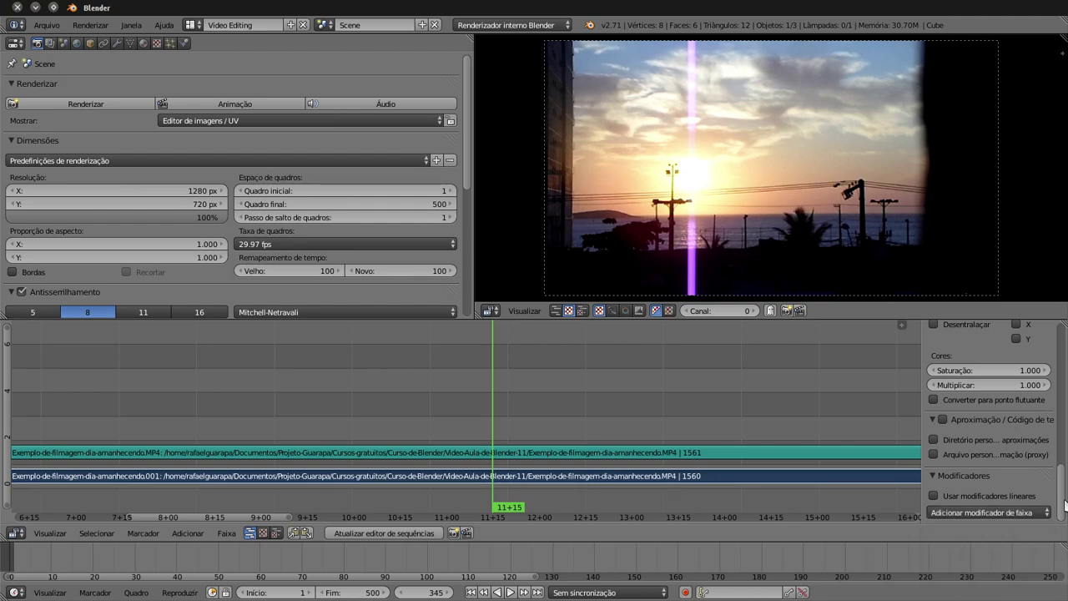
pyautogui.scroll(1, 1062, 501)
pyautogui.scroll(1, 1061, 501)
pyautogui.scroll(1, 1061, 500)
pyautogui.scroll(1, 1062, 500)
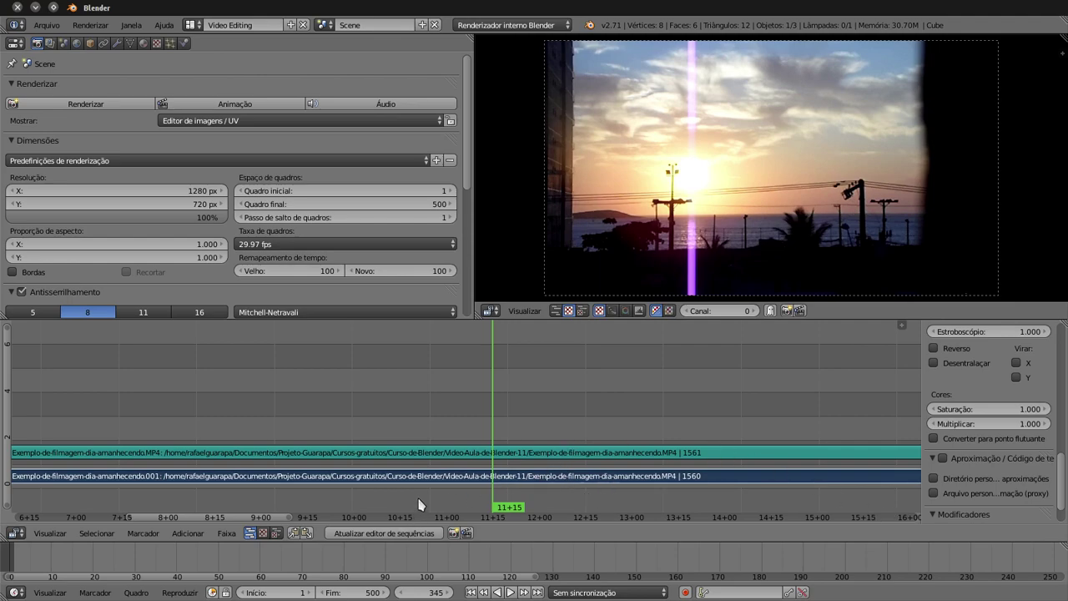
pyautogui.scroll(-1, 1043, 467)
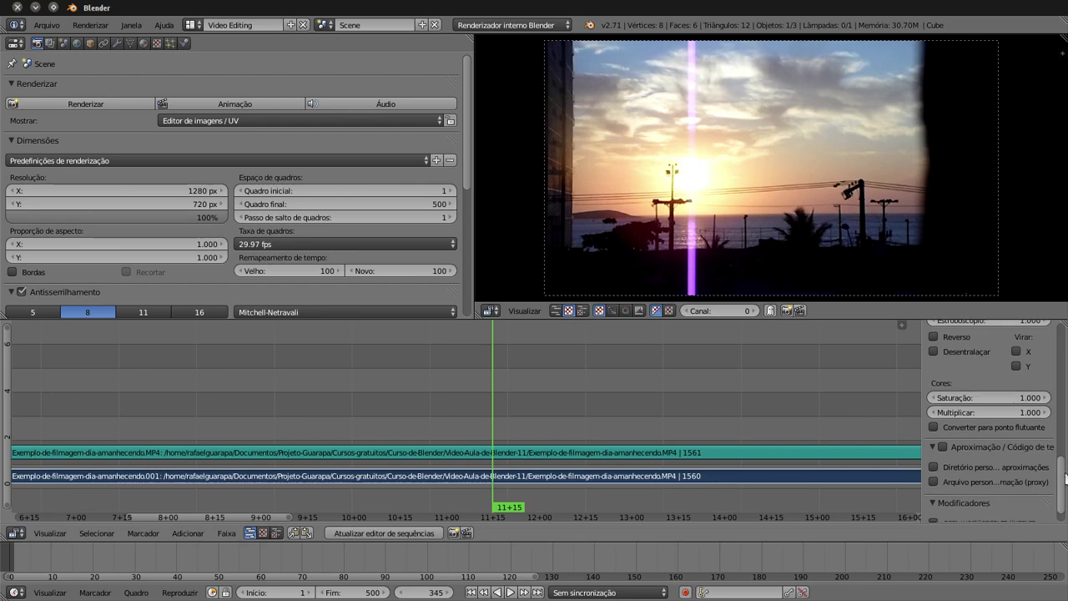
pyautogui.scroll(-1, 1018, 492)
pyautogui.click(1005, 512)
pyautogui.click(1005, 512)
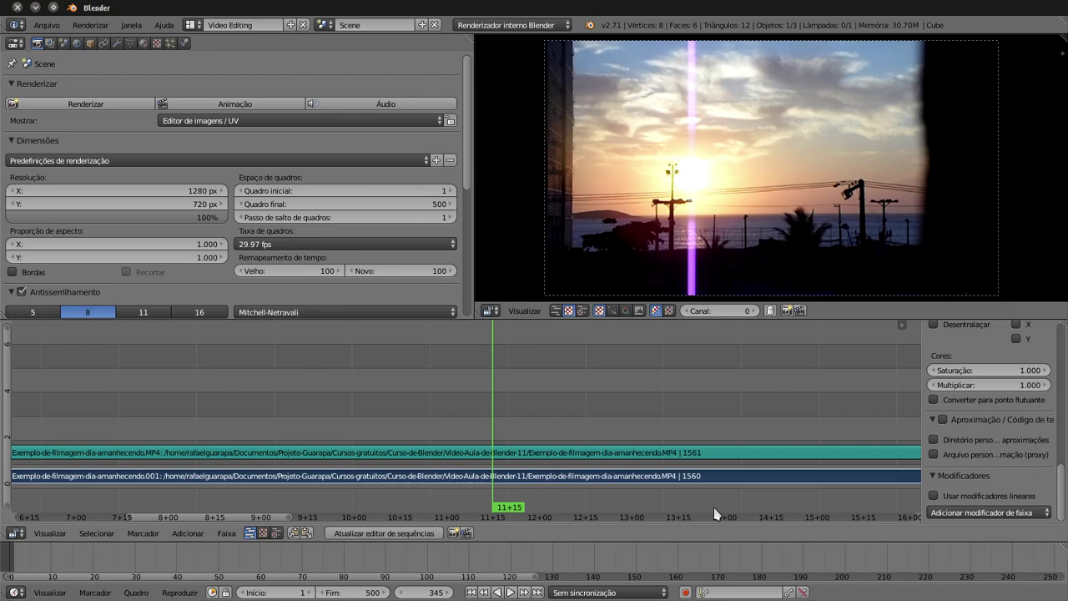
# - Move the playhead to frame 356, still with no strip modifier chosen
pyautogui.click(1037, 514)
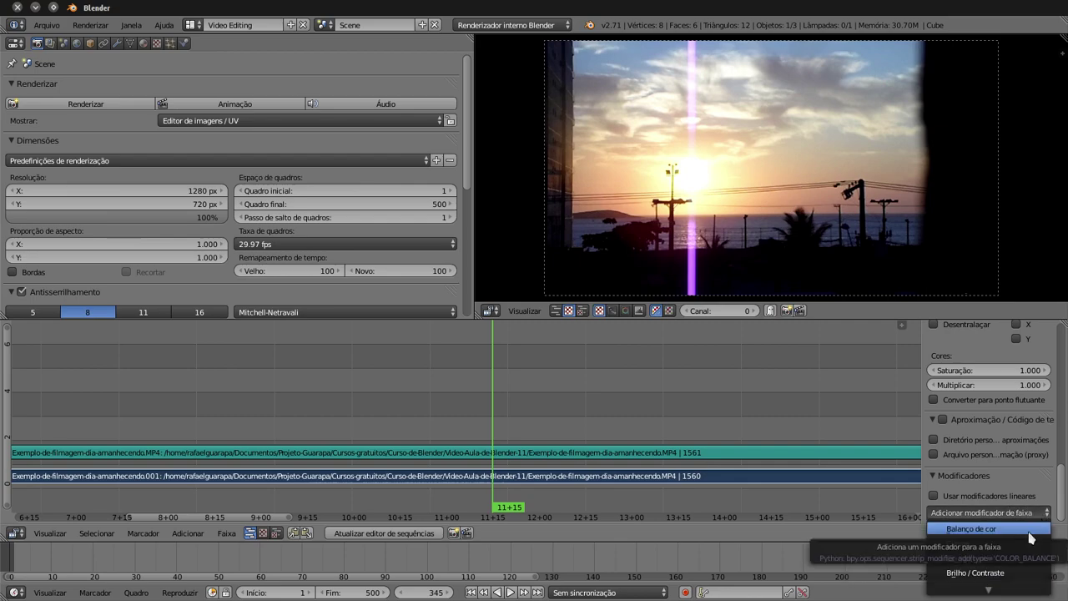
pyautogui.click(526, 428)
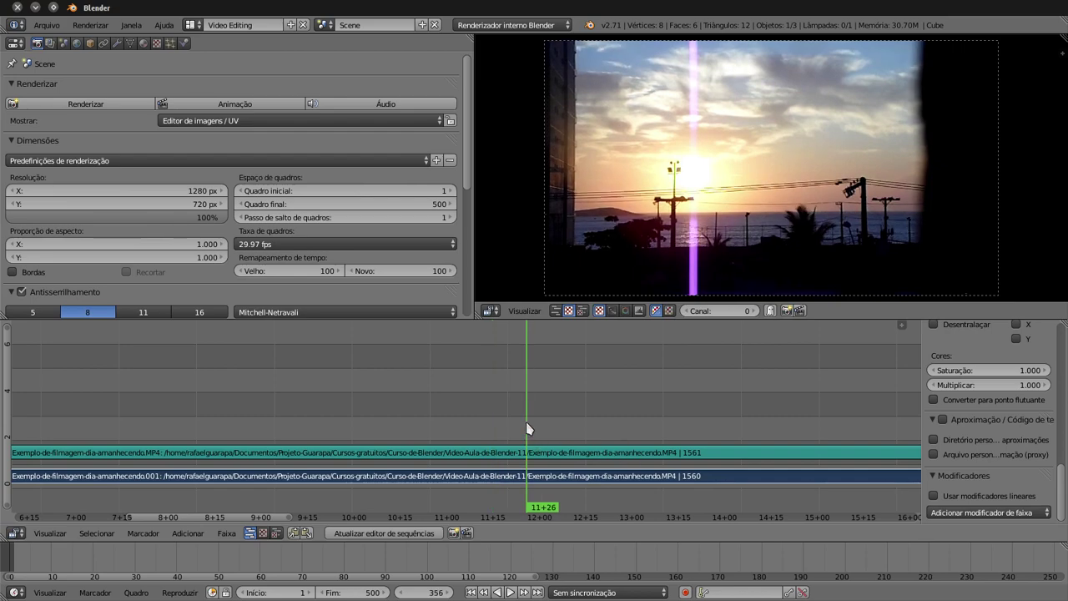
pyautogui.click(991, 513)
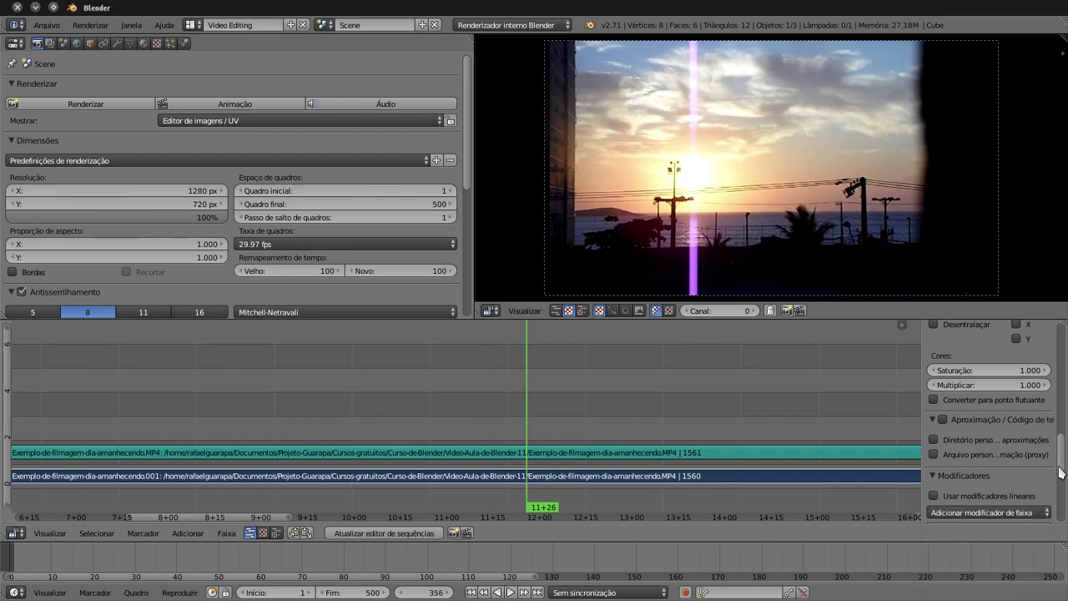
# - Bow the Curves modifier's combined curve upward and lower the blue channel, checking a later frame
pyautogui.scroll(-5, 1061, 473)
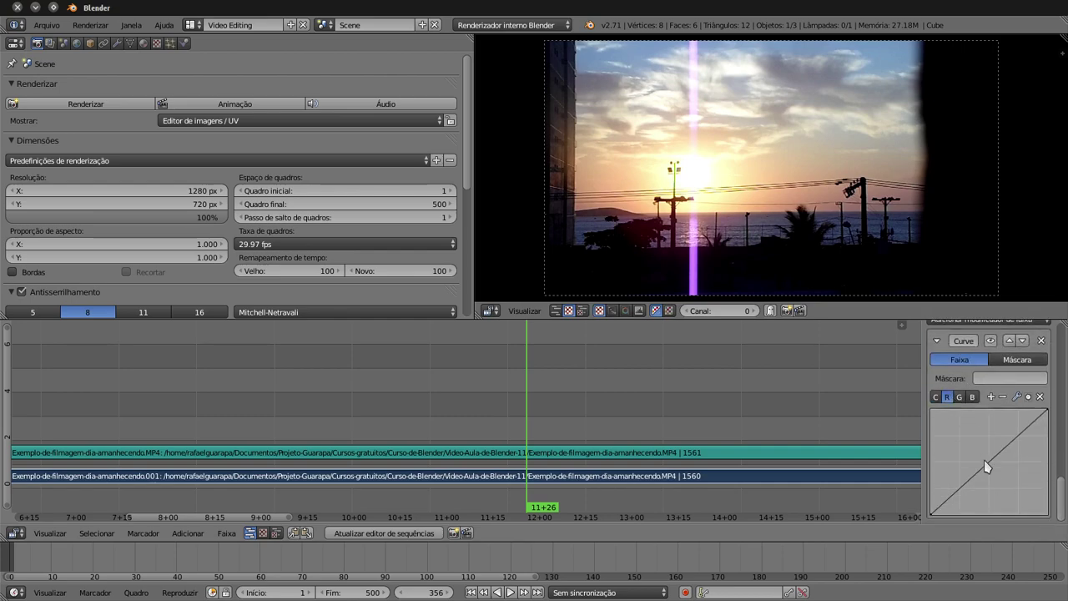
pyautogui.moveTo(986, 467)
pyautogui.mouseDown()
pyautogui.moveTo(977, 461)
pyautogui.moveTo(1000, 480)
pyautogui.mouseUp()
pyautogui.click(973, 397)
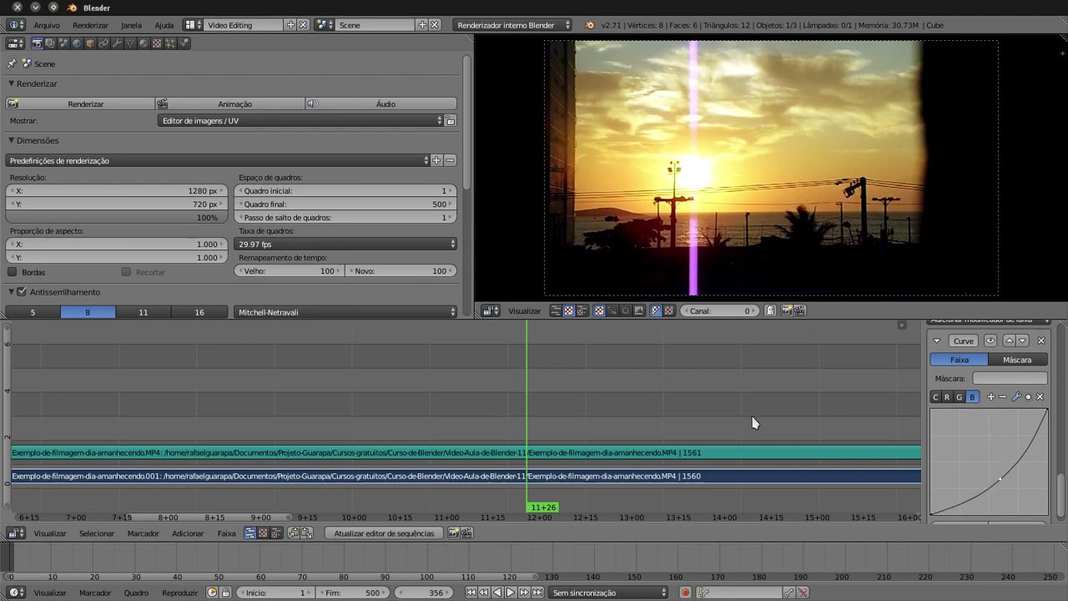
pyautogui.moveTo(591, 431)
pyautogui.mouseDown()
pyautogui.moveTo(813, 429)
pyautogui.moveTo(579, 420)
pyautogui.moveTo(505, 406)
pyautogui.moveTo(595, 413)
pyautogui.mouseUp()
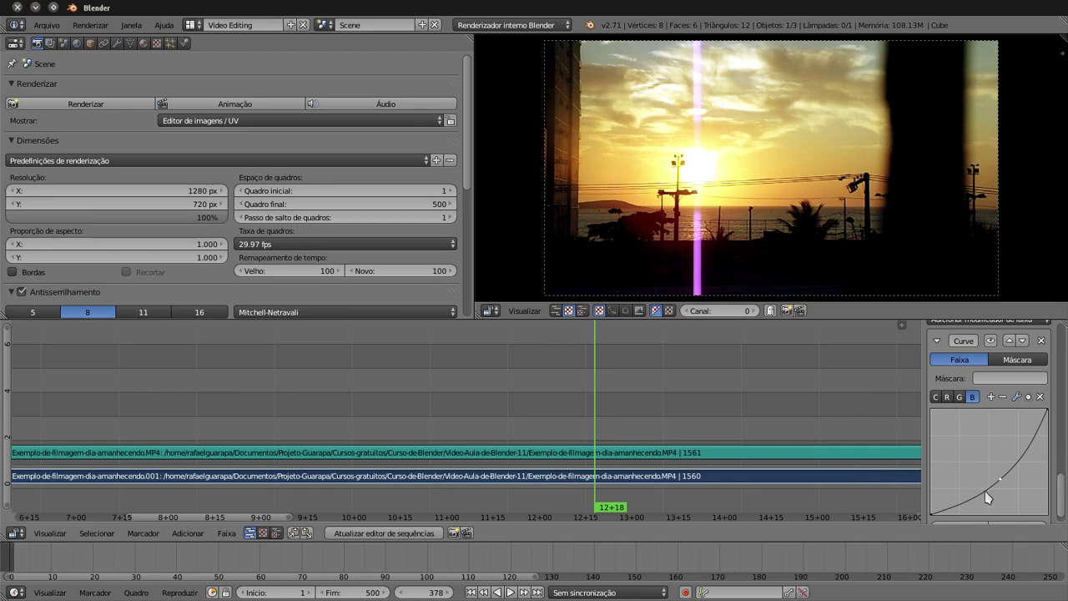
# - Reshape the blue curve, review frame 425, then delete the Curves modifier
pyautogui.moveTo(1000, 479); pyautogui.dragTo(1013, 487)
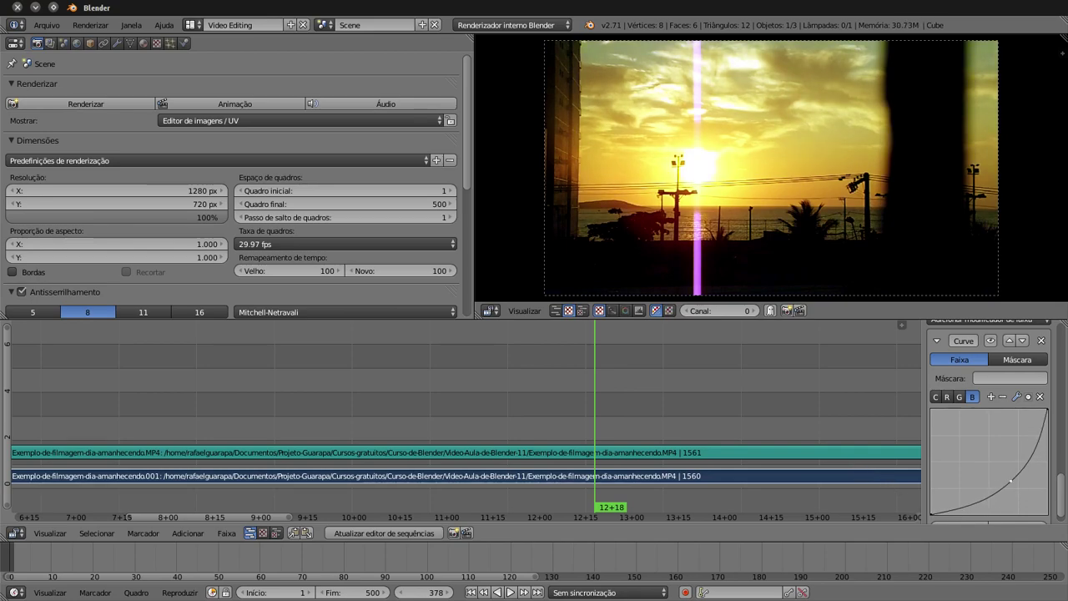
pyautogui.moveTo(747, 417)
pyautogui.mouseDown()
pyautogui.moveTo(805, 432)
pyautogui.moveTo(625, 446)
pyautogui.mouseUp()
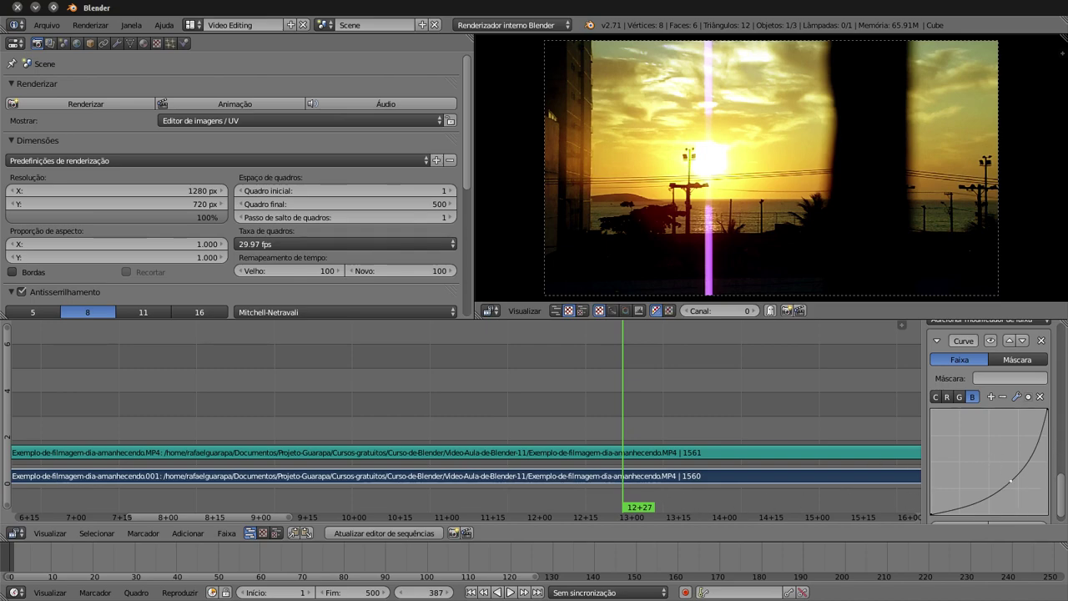
pyautogui.moveTo(1011, 481); pyautogui.dragTo(986, 435)
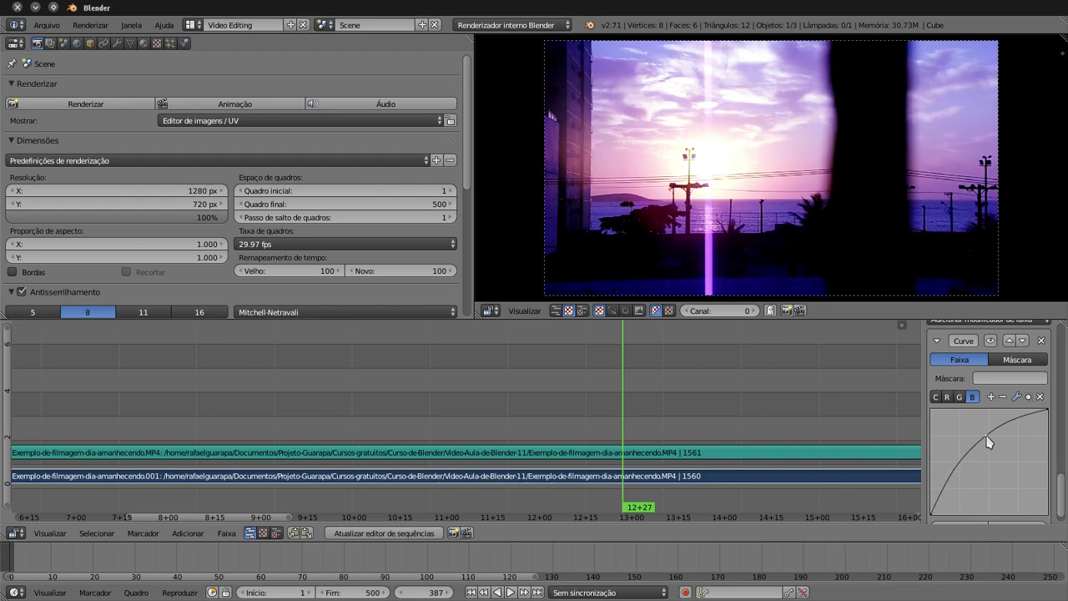
pyautogui.click(768, 428)
pyautogui.click(742, 436)
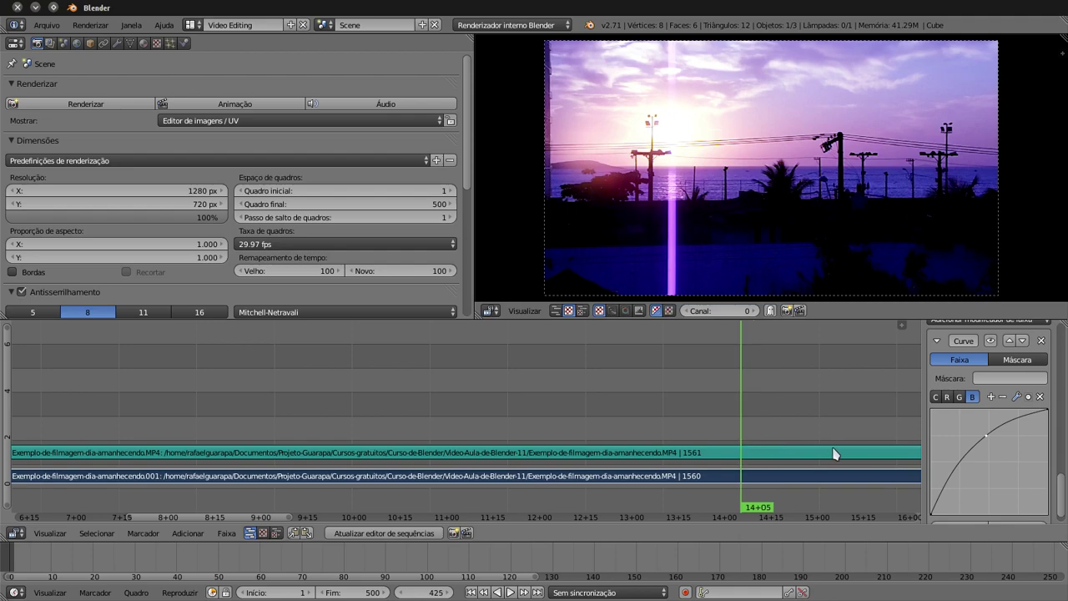
pyautogui.click(1042, 340)
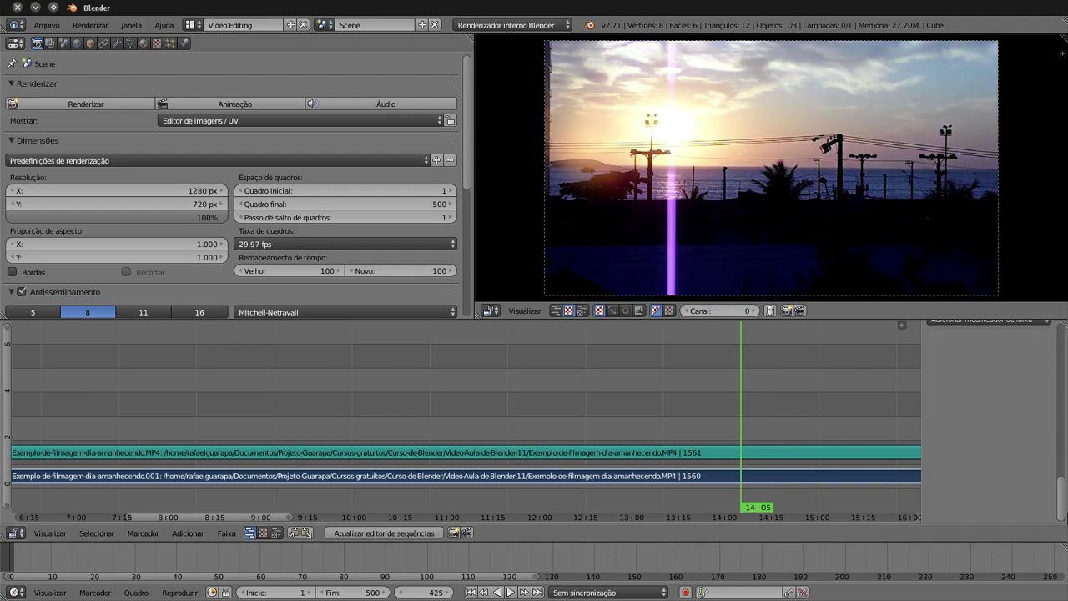
# - Bring up the strip modifier dropdown and move the playhead to frame 459
pyautogui.moveTo(1067, 505); pyautogui.dragTo(1066, 459)
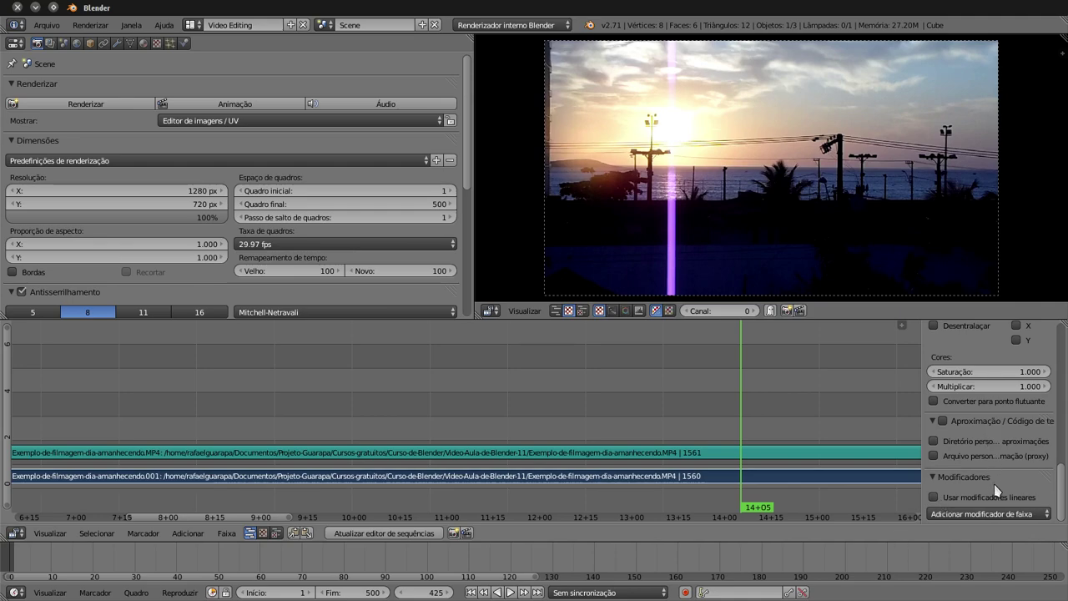
pyautogui.click(1005, 517)
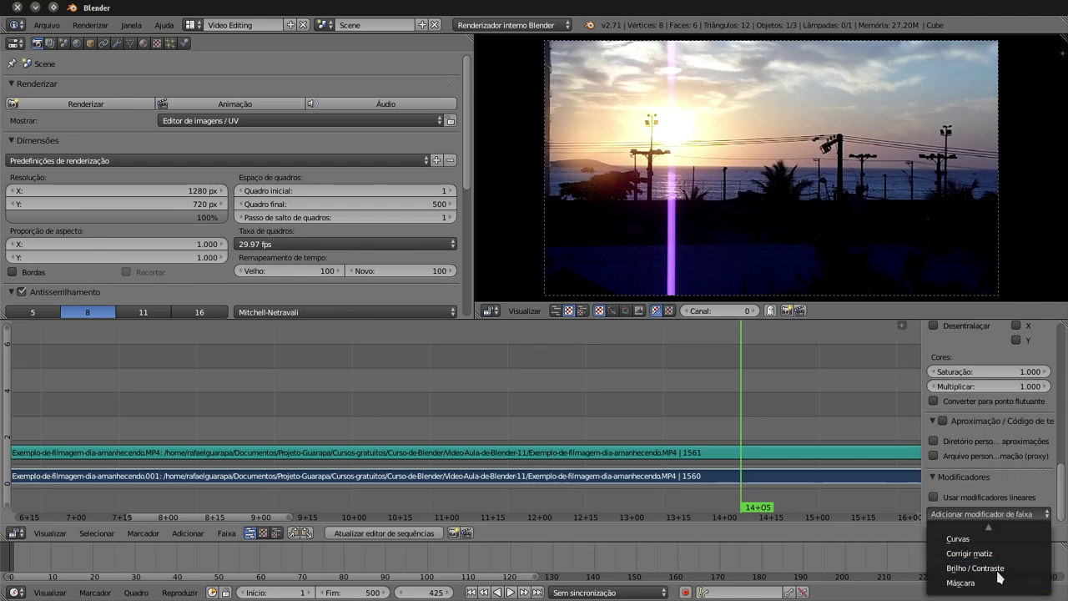
pyautogui.click(848, 477)
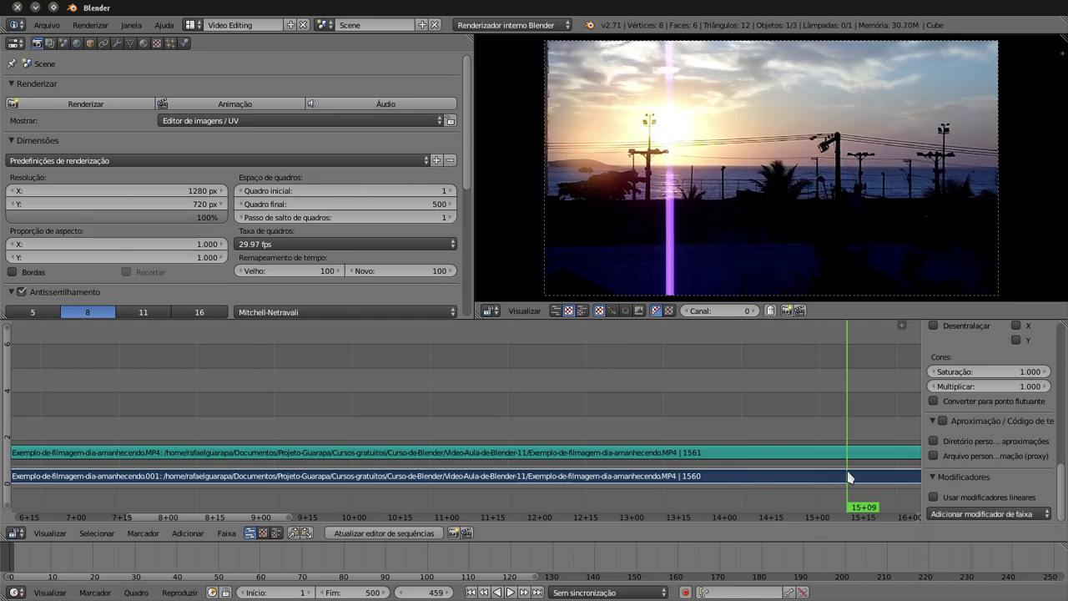